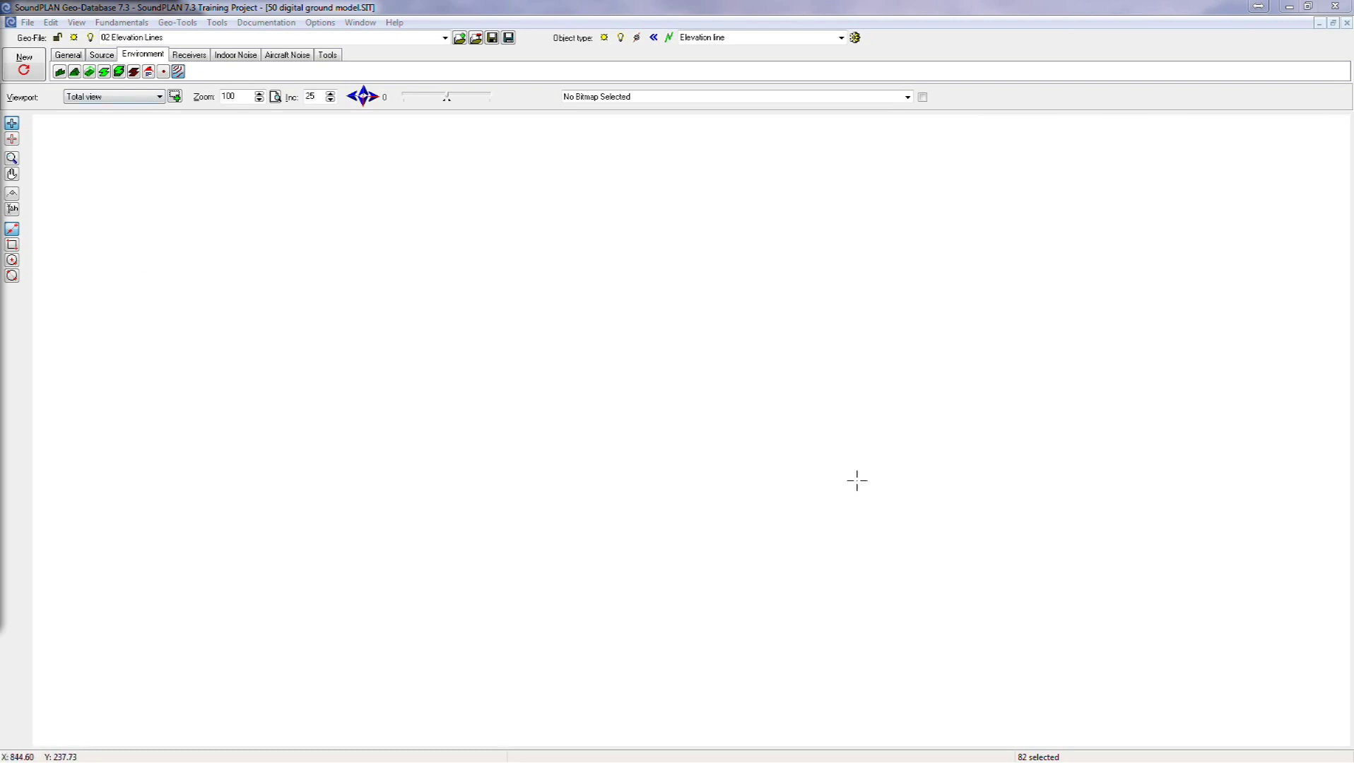
Open Base Model New.dxf for DXF import
click(27, 22)
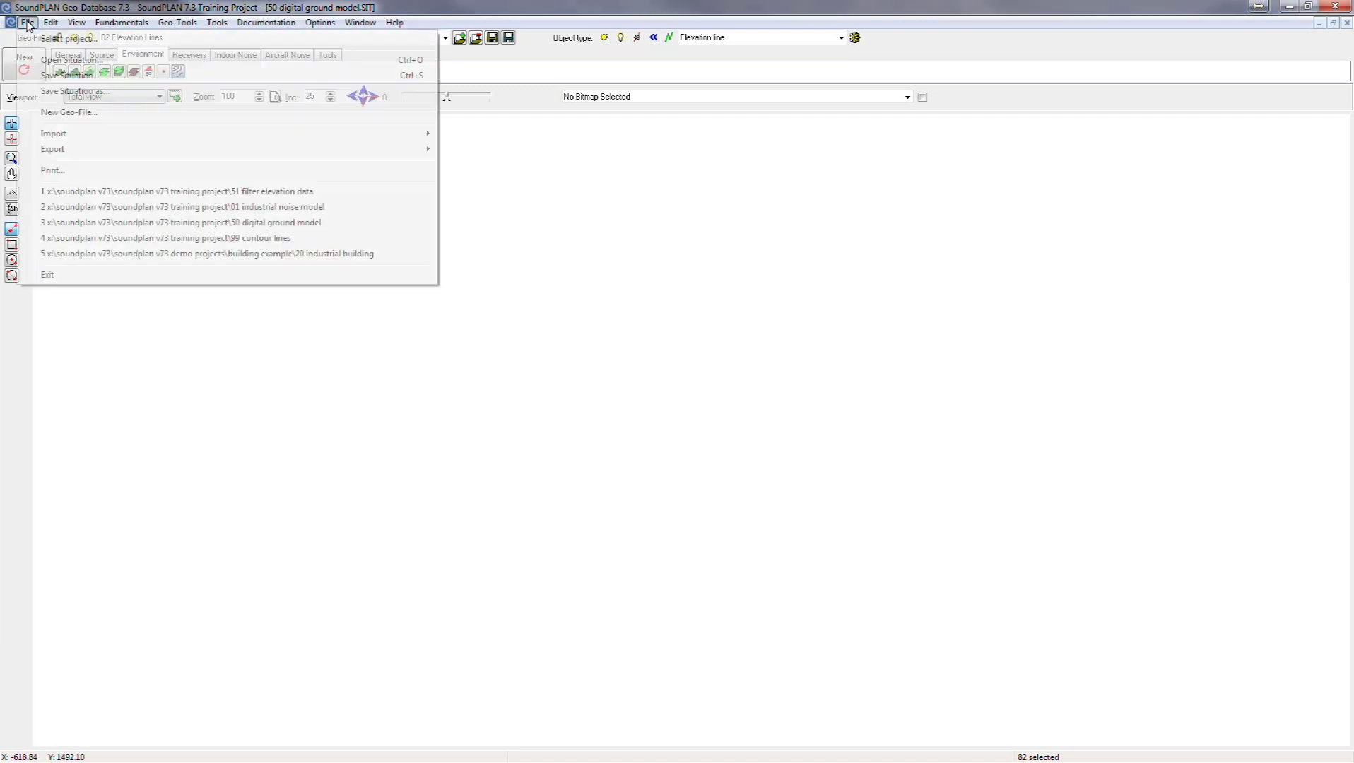
mouse_move(55, 134)
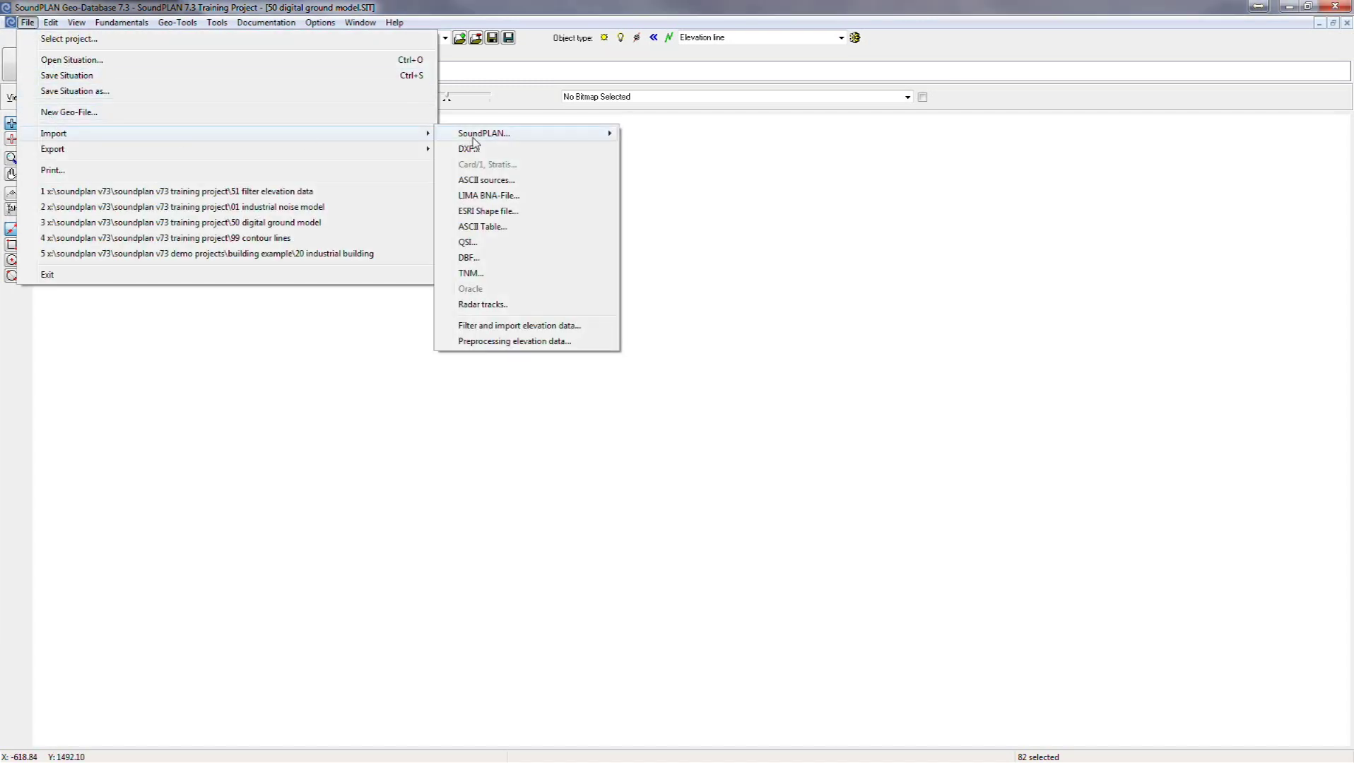
click(475, 154)
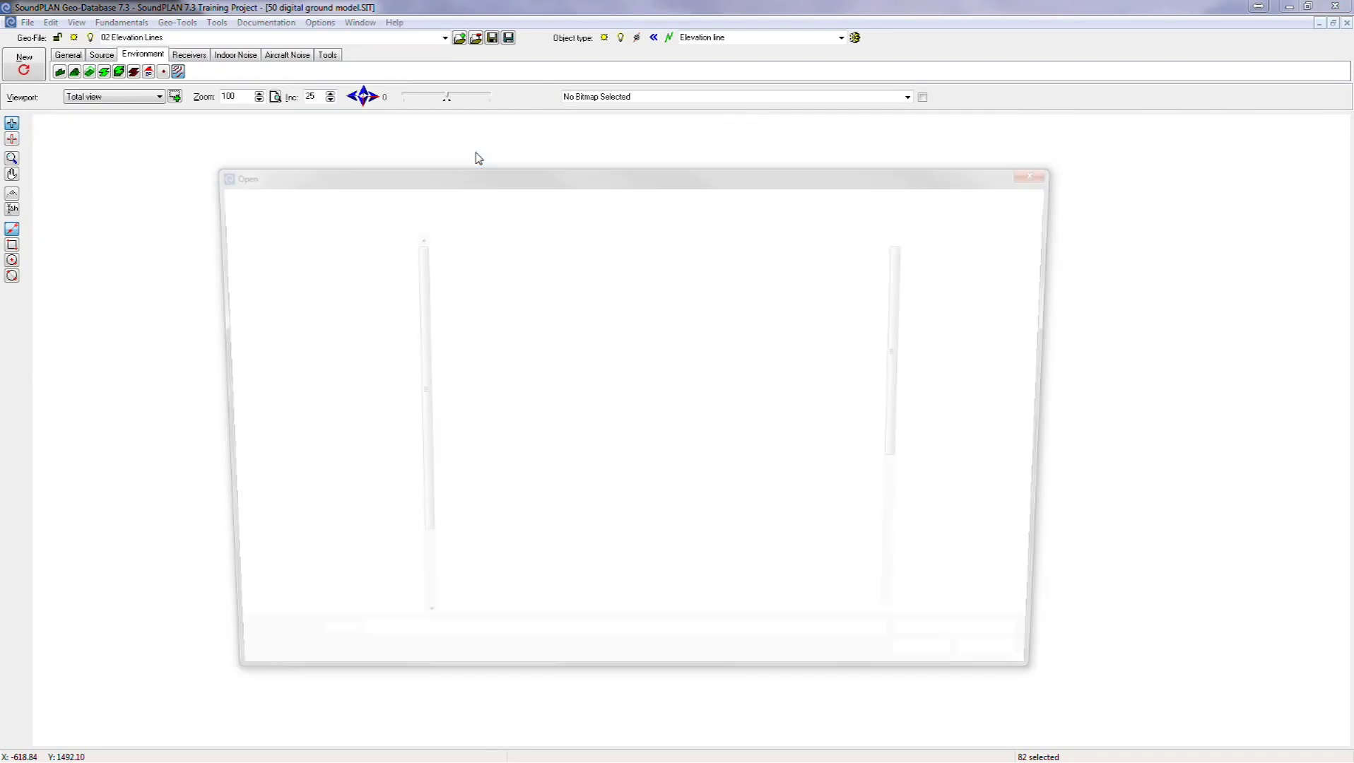
click(468, 275)
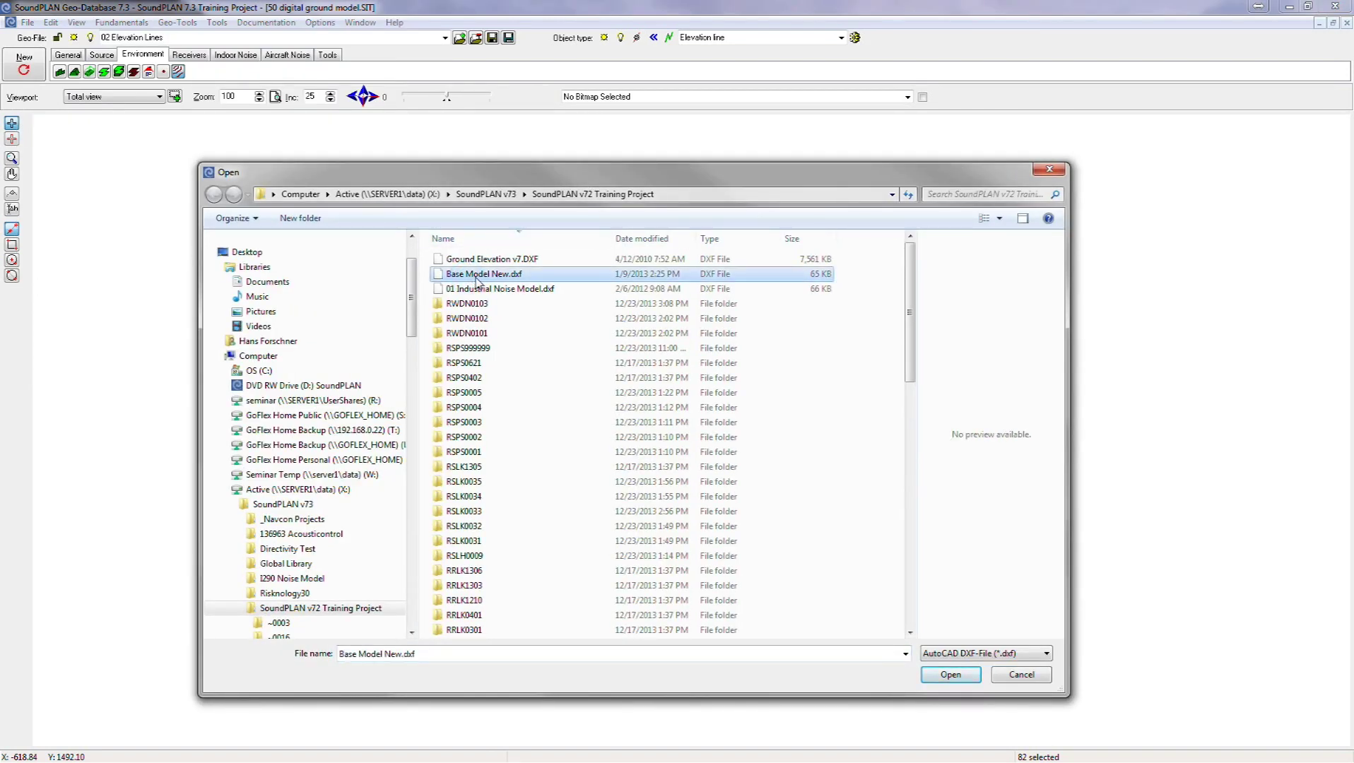
double_click(477, 282)
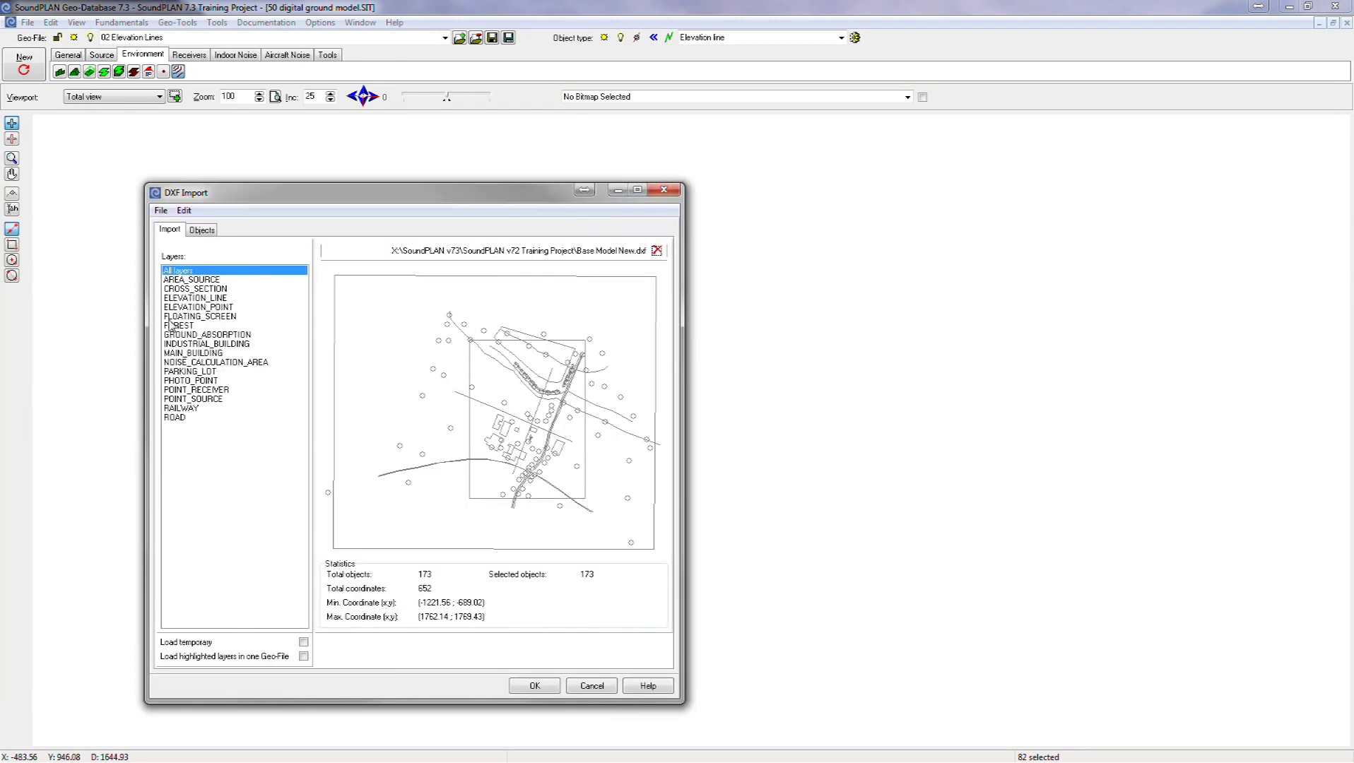
Import only the ELEVATION_POINT layer into the 02 Elevation Spot Height geo-file
click(196, 308)
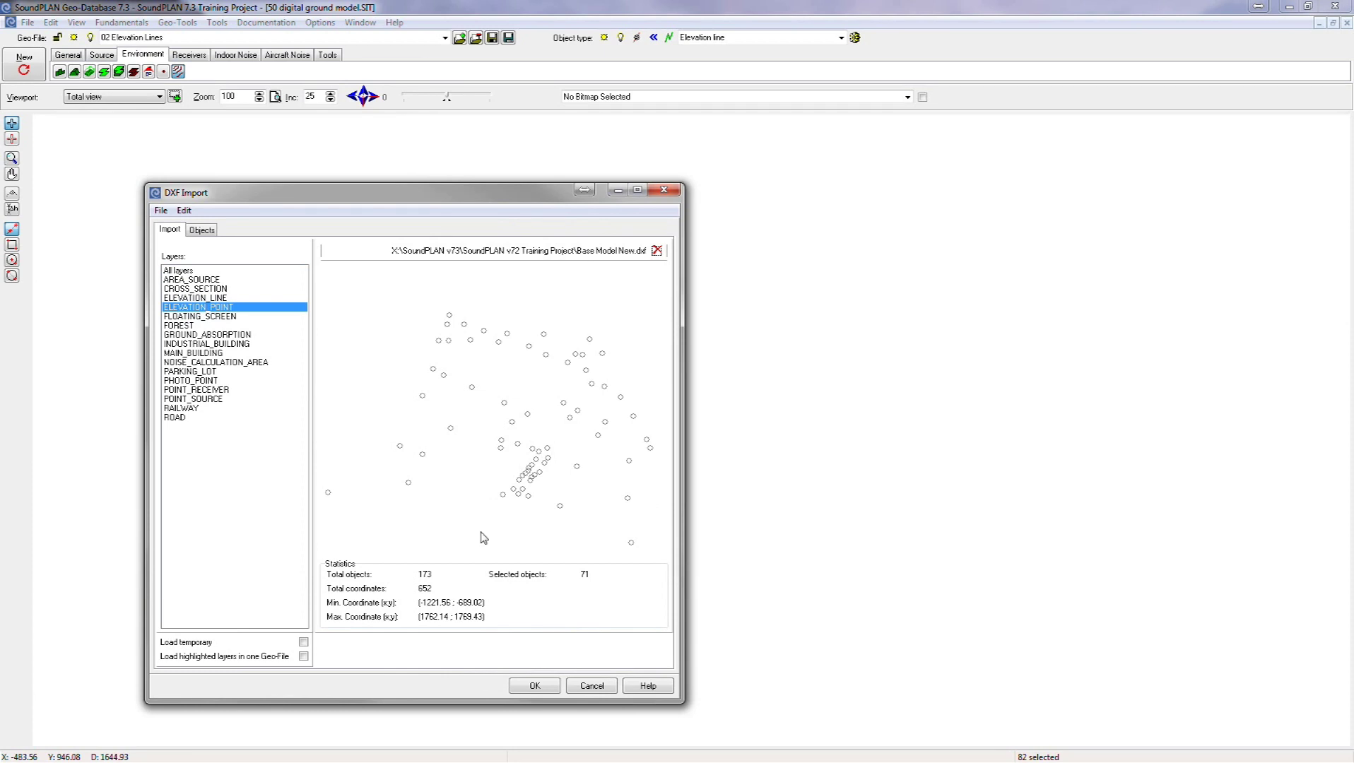
click(304, 656)
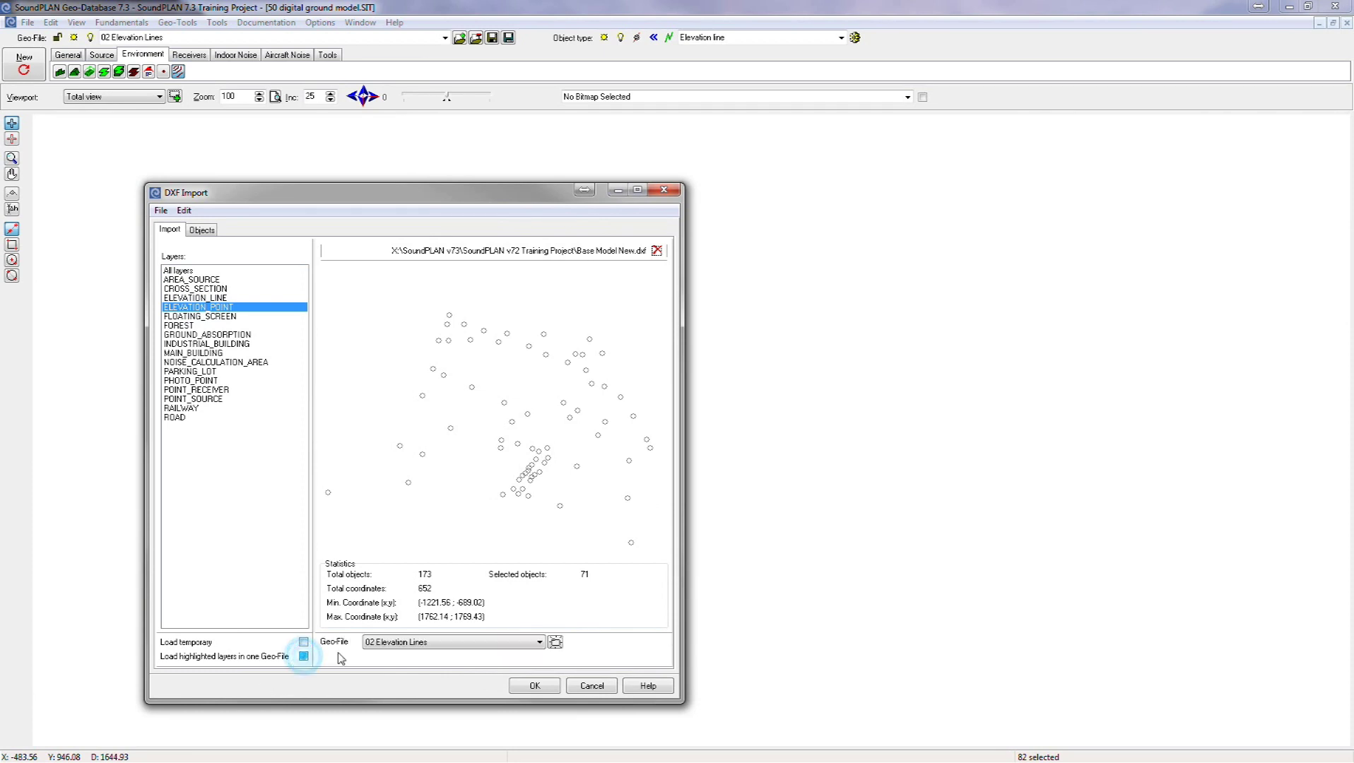
click(386, 643)
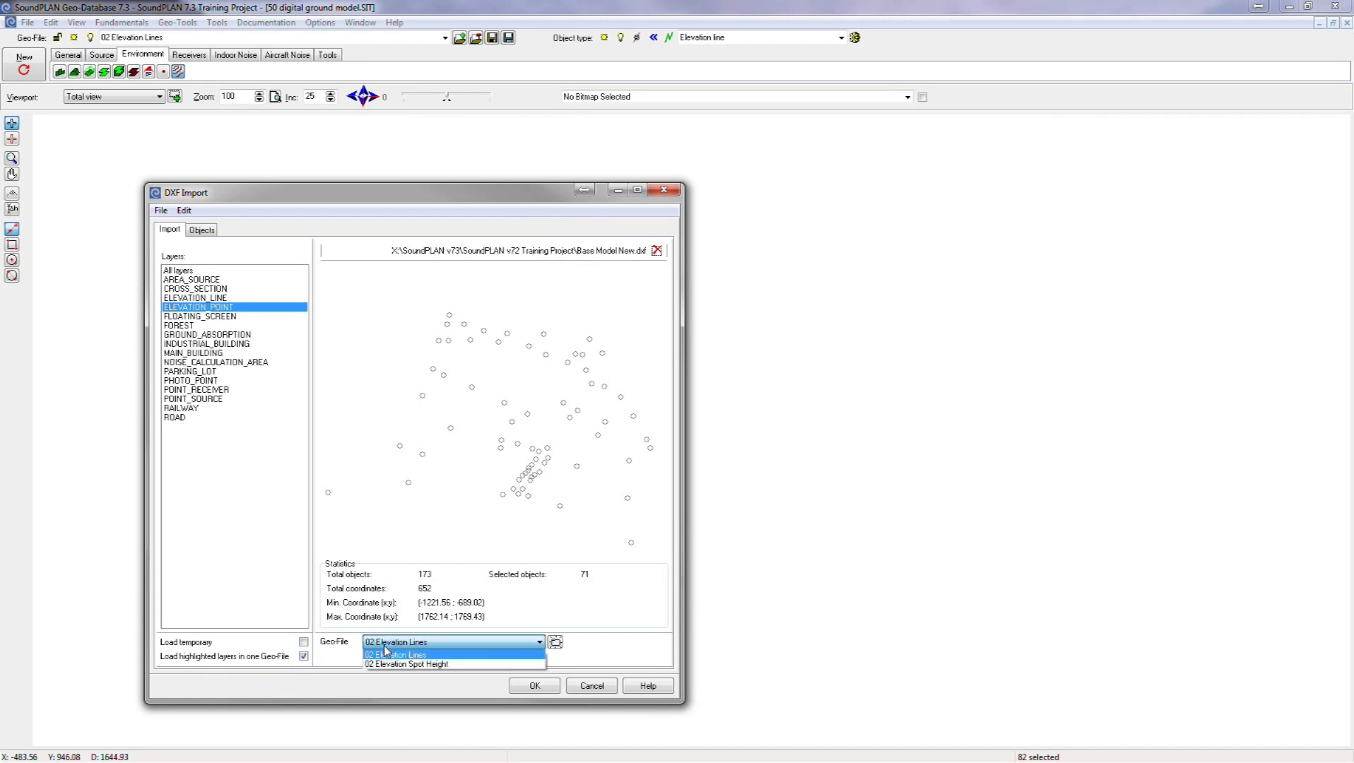
click(387, 654)
click(386, 643)
click(402, 664)
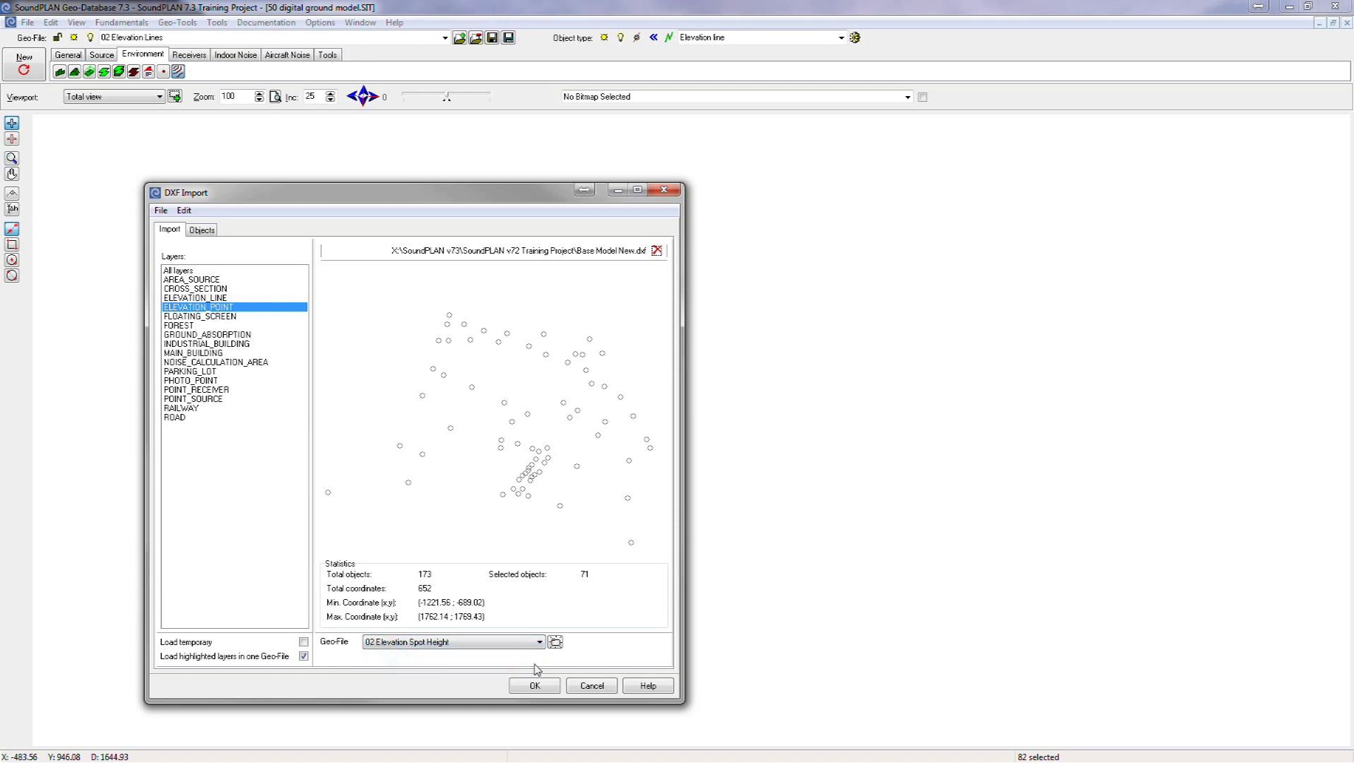
click(547, 689)
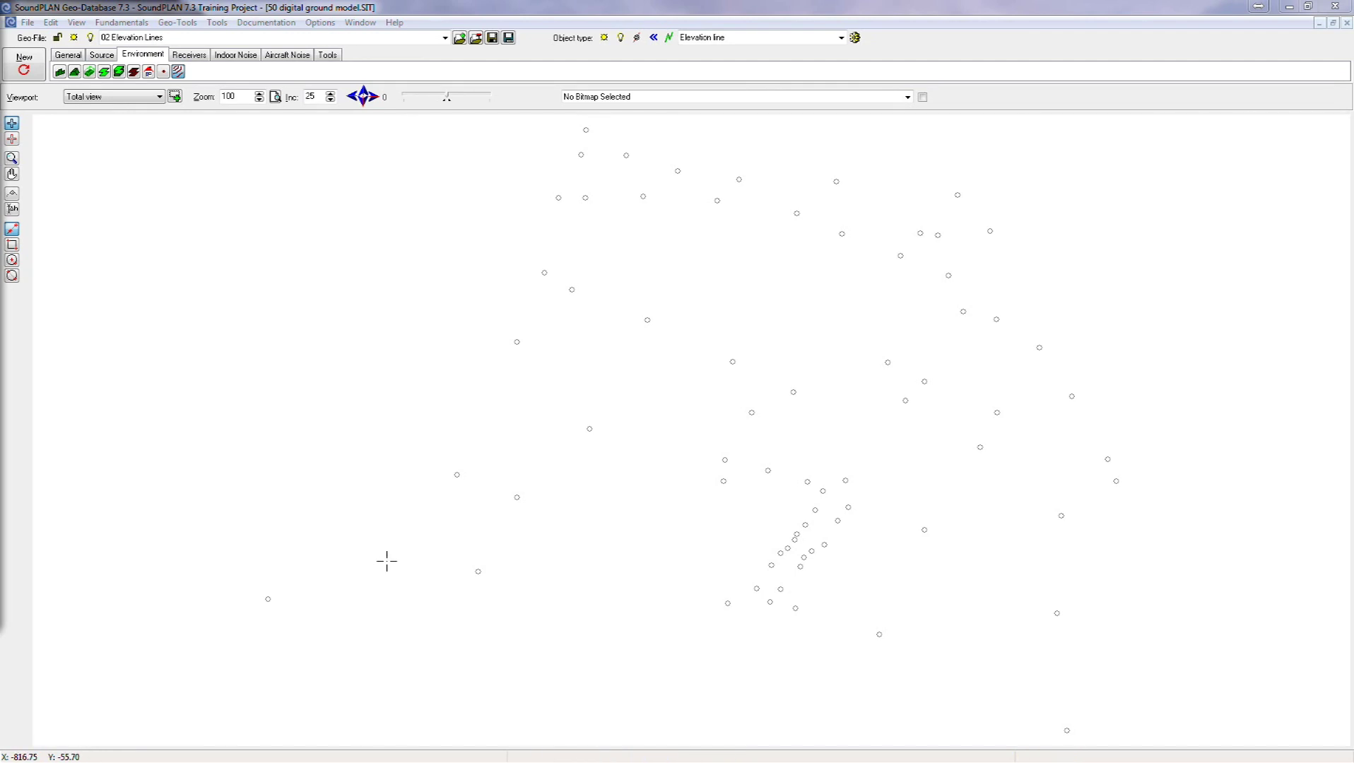
Select all 71 imported points and convert them to the Spot height object type
click(50, 22)
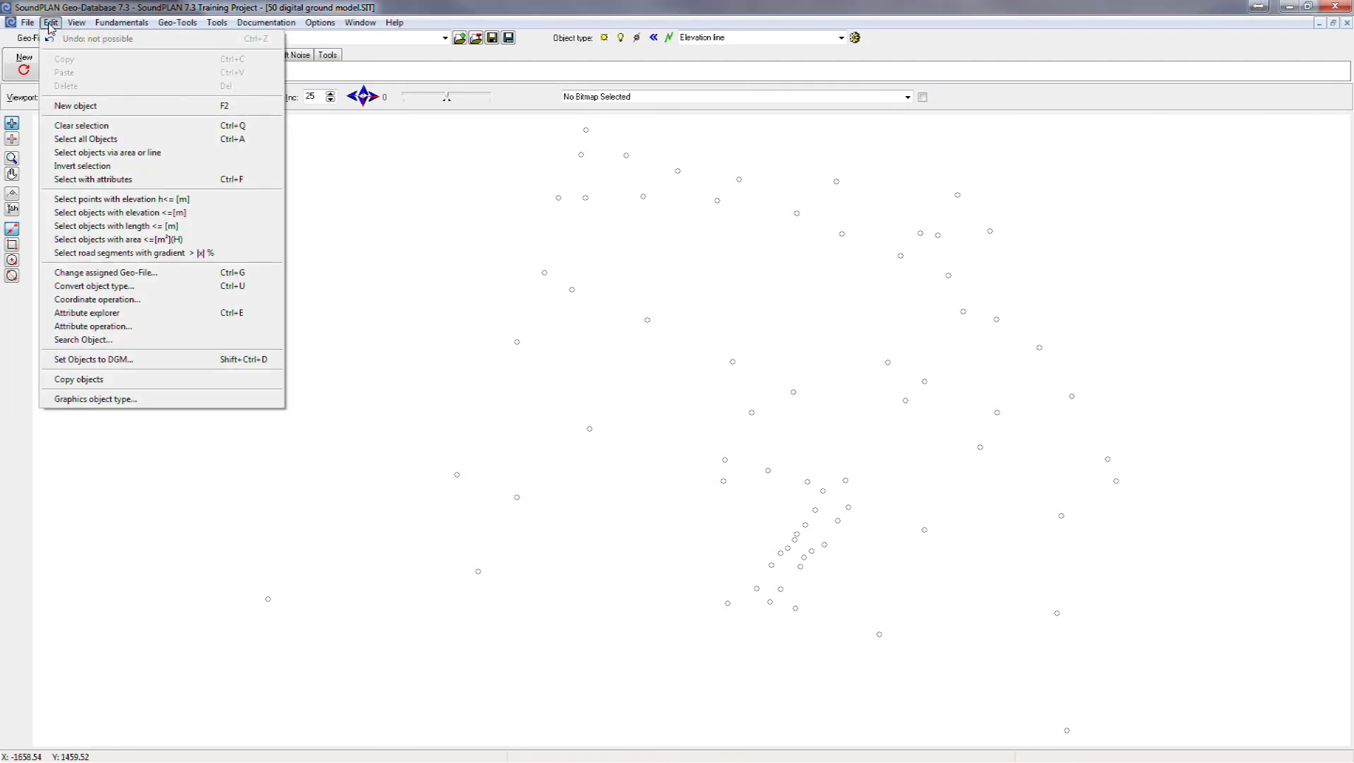
click(102, 139)
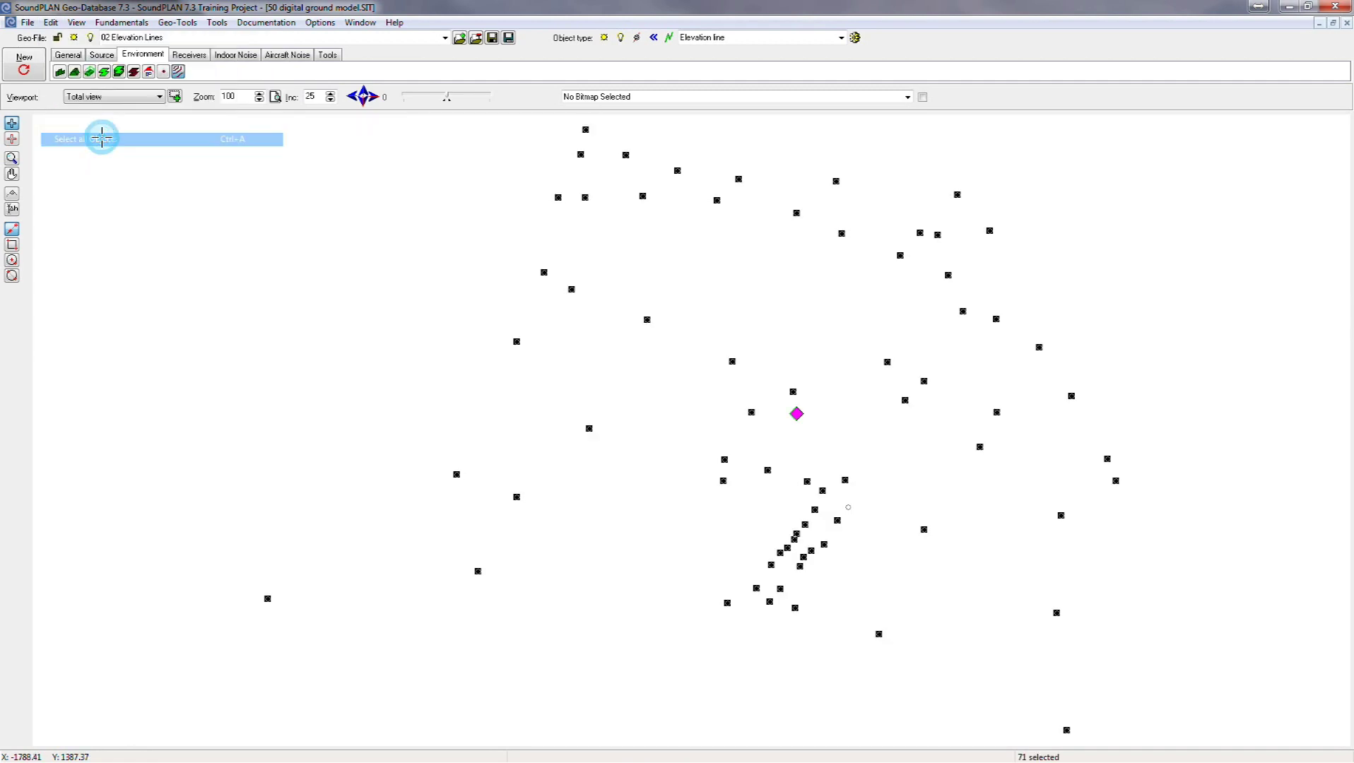
click(51, 22)
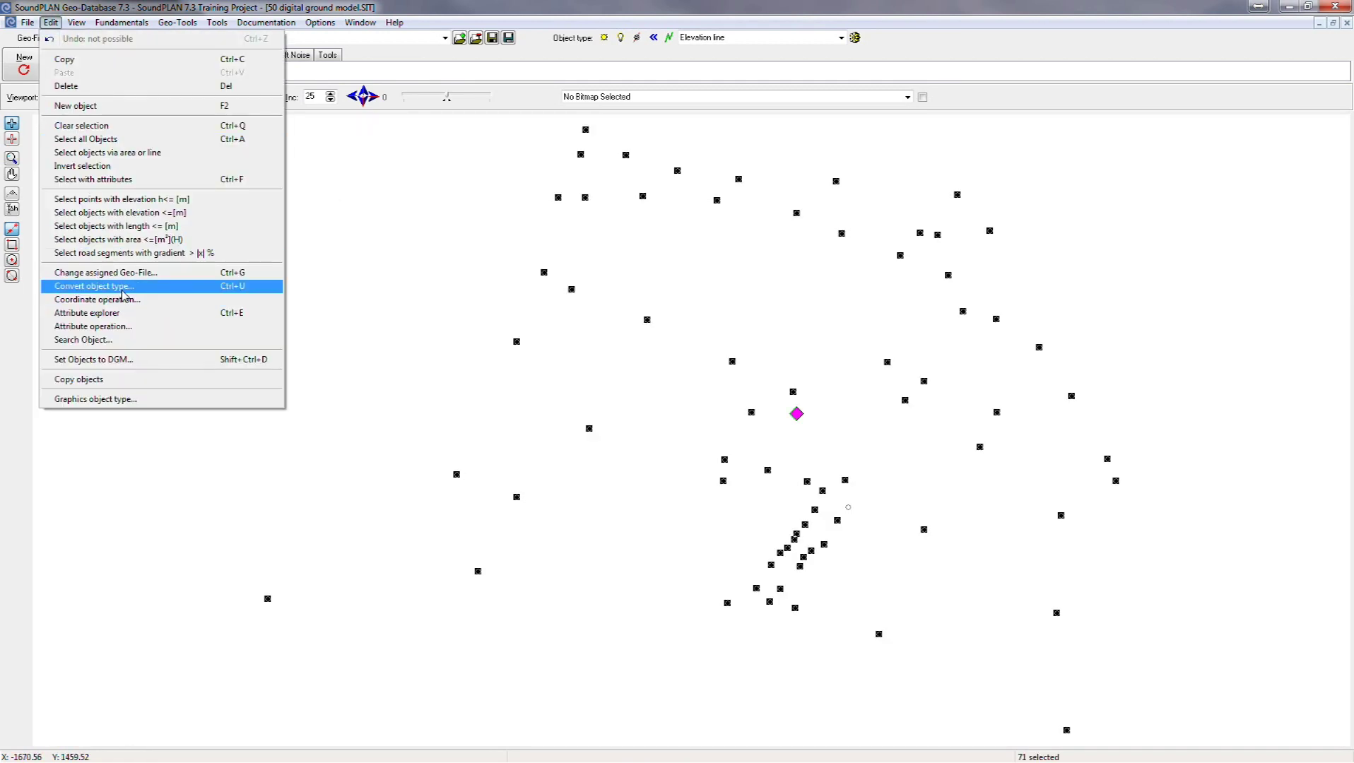
click(123, 290)
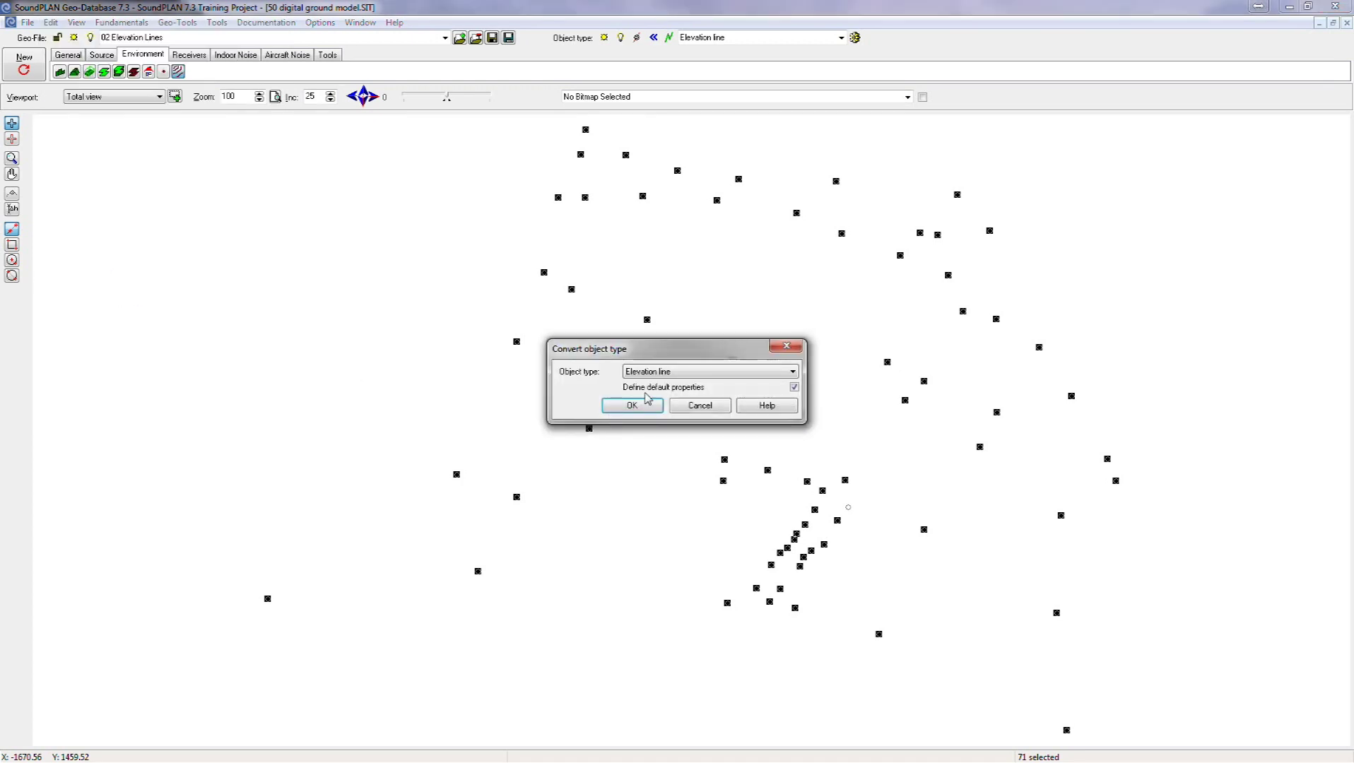
click(664, 378)
scroll(665, 378, down, 1)
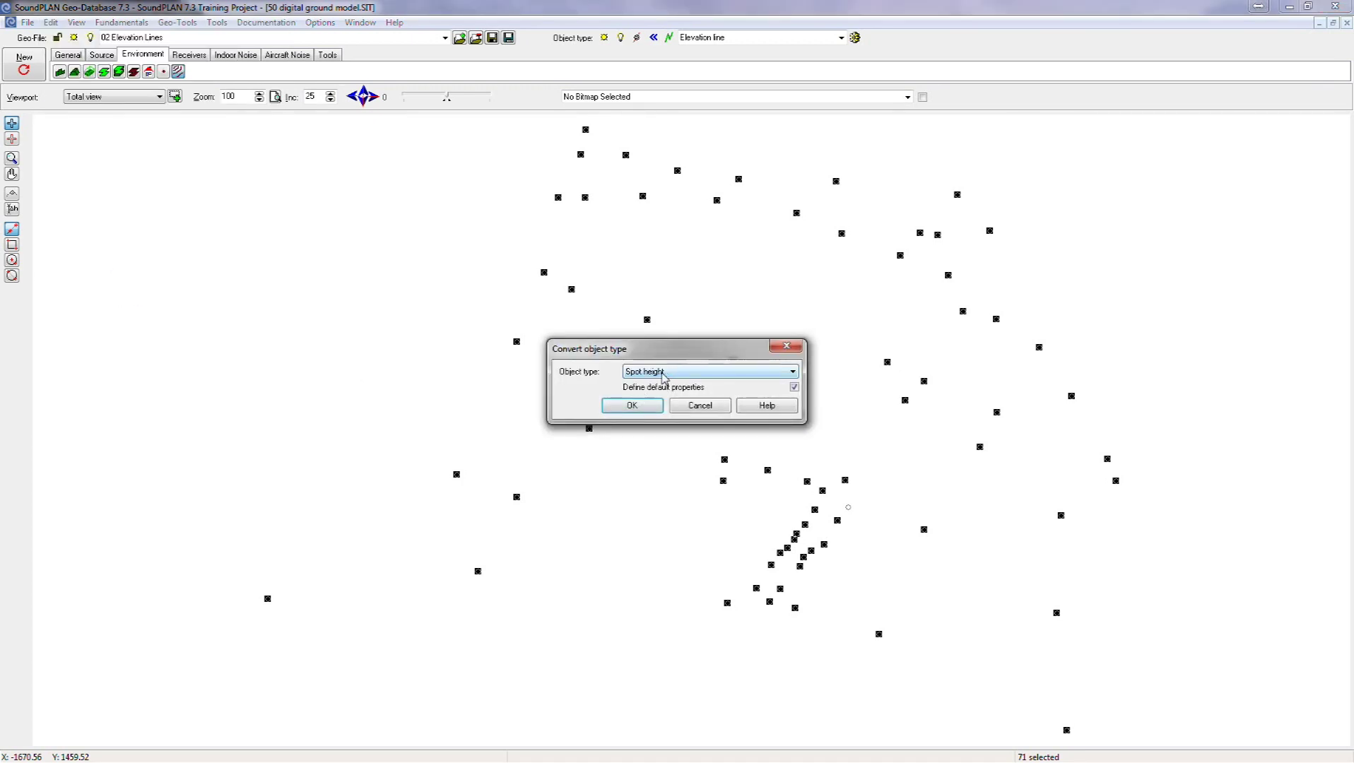
click(634, 406)
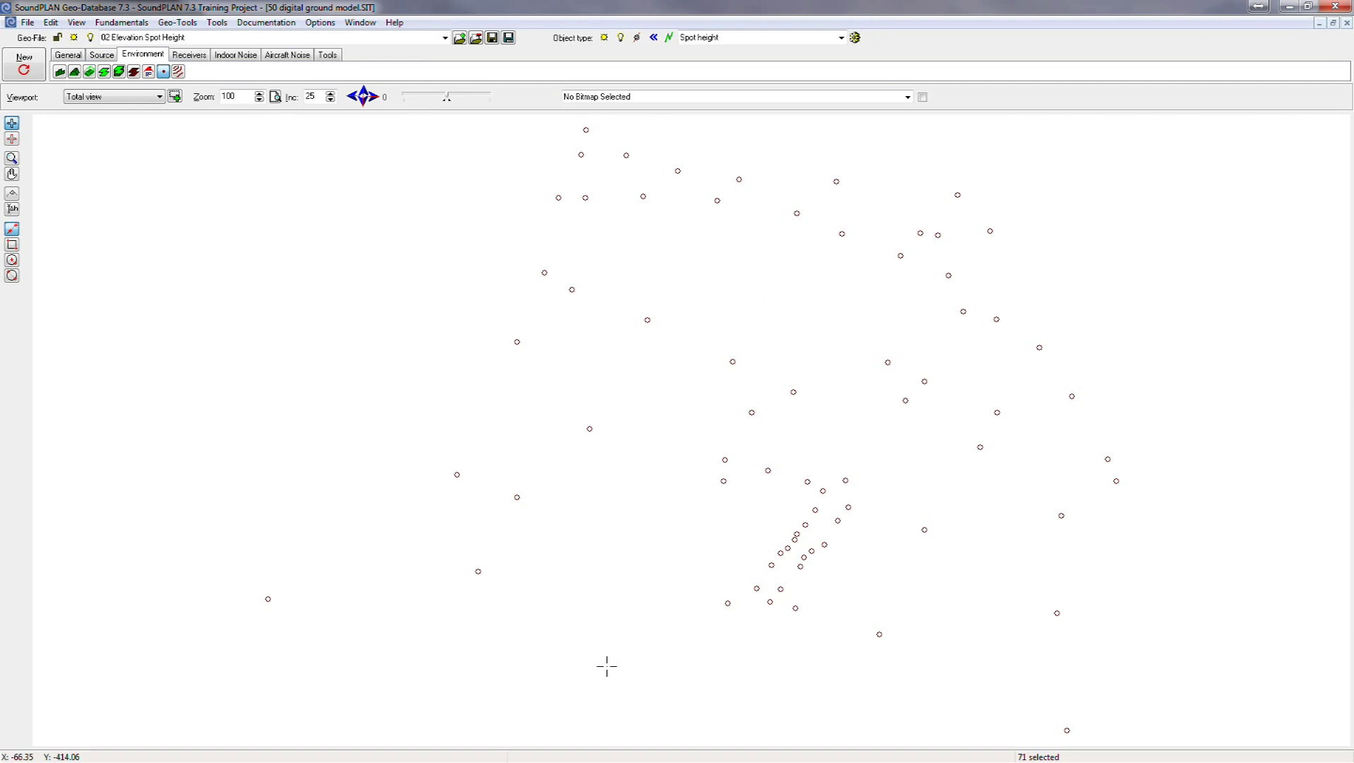
Inspect the spot heights in a front elevation, then in a 3D wire-frame view
click(76, 22)
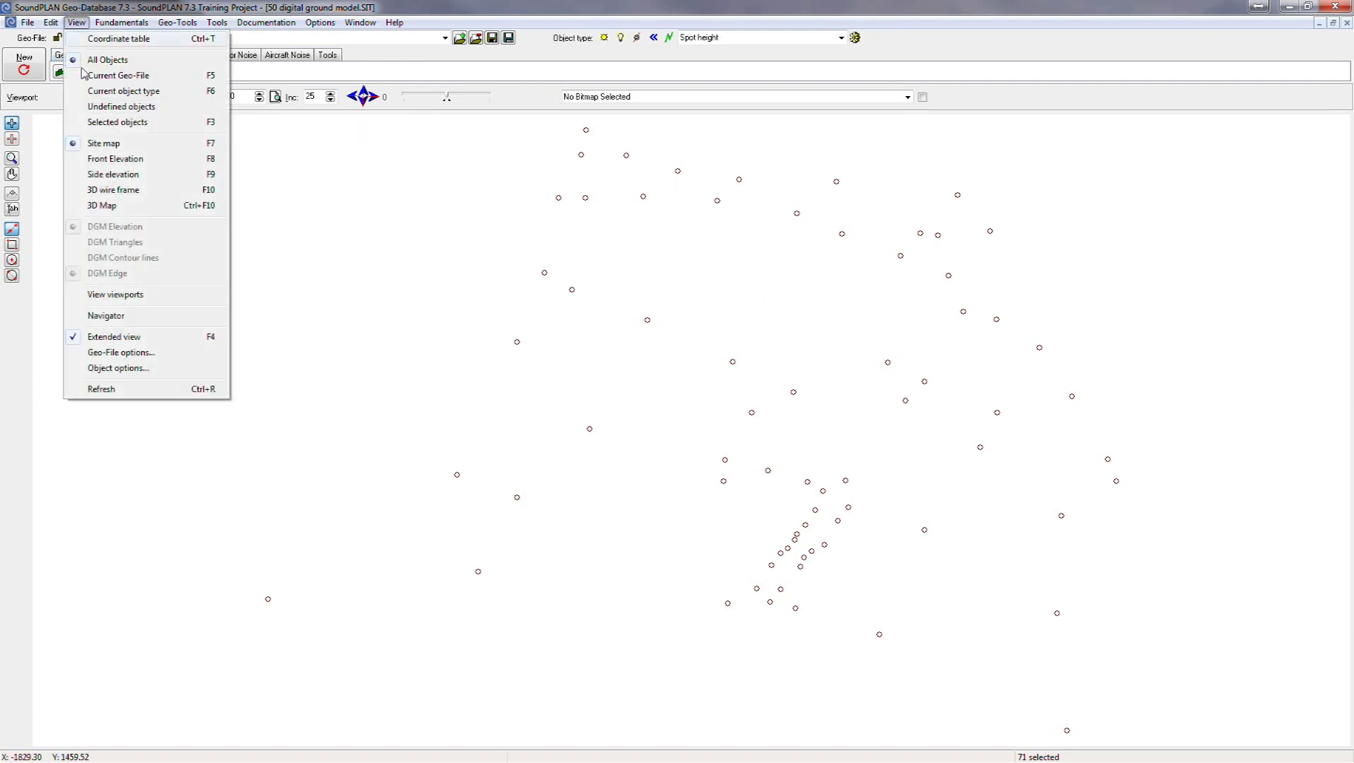
click(108, 160)
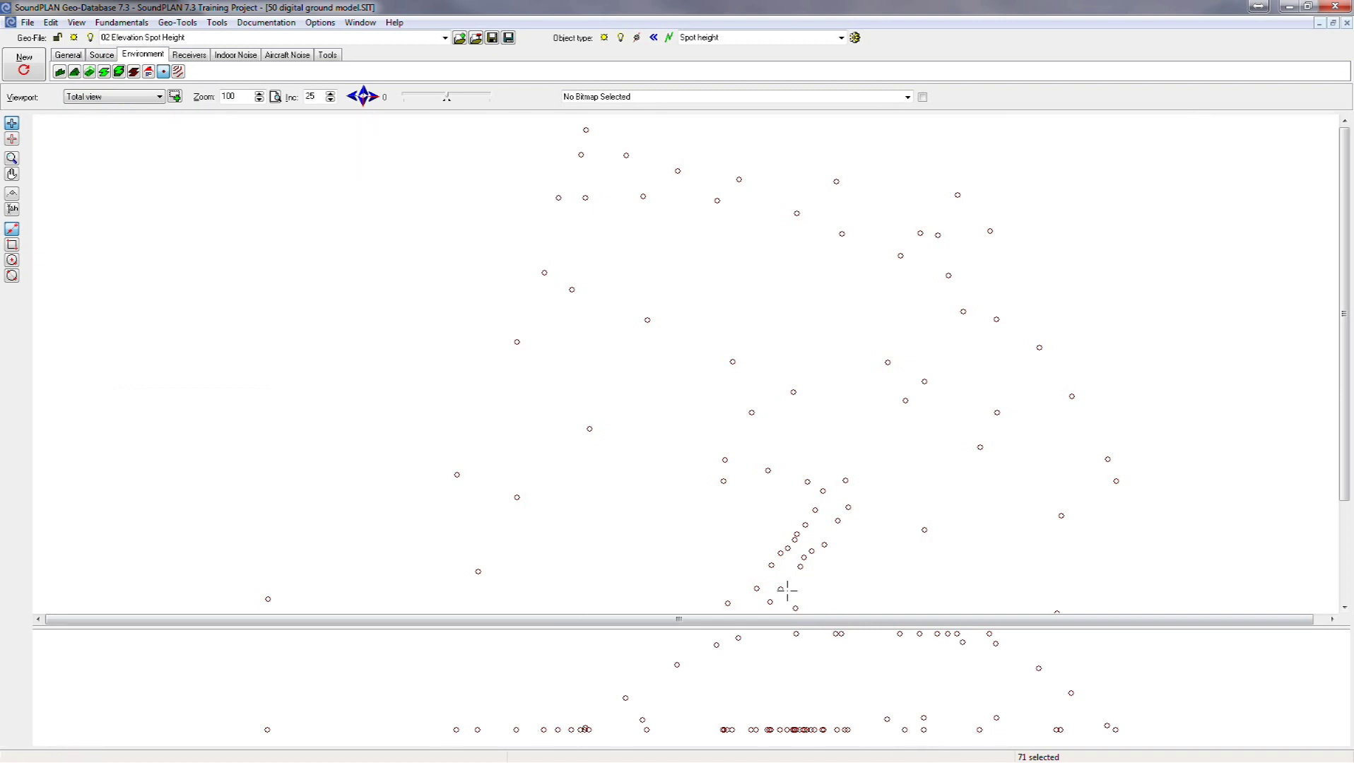
click(50, 22)
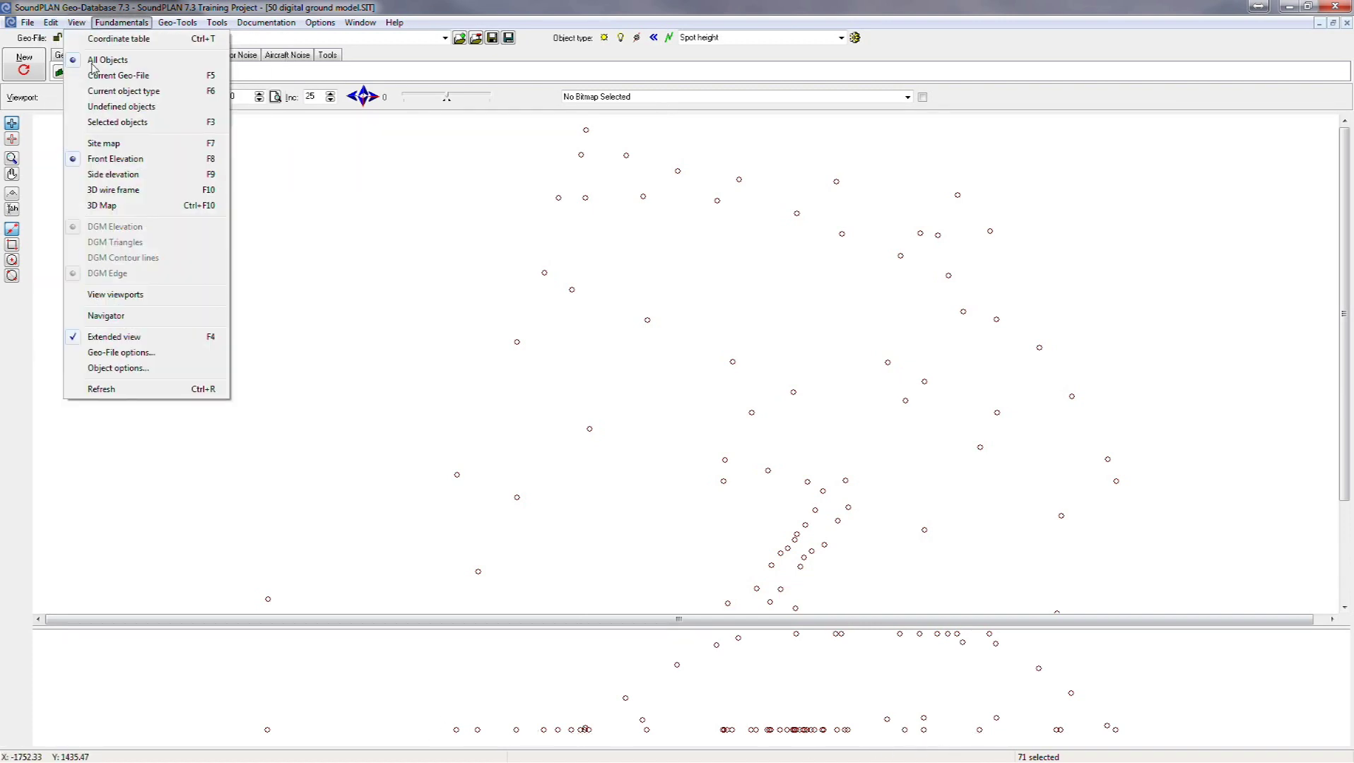
click(111, 190)
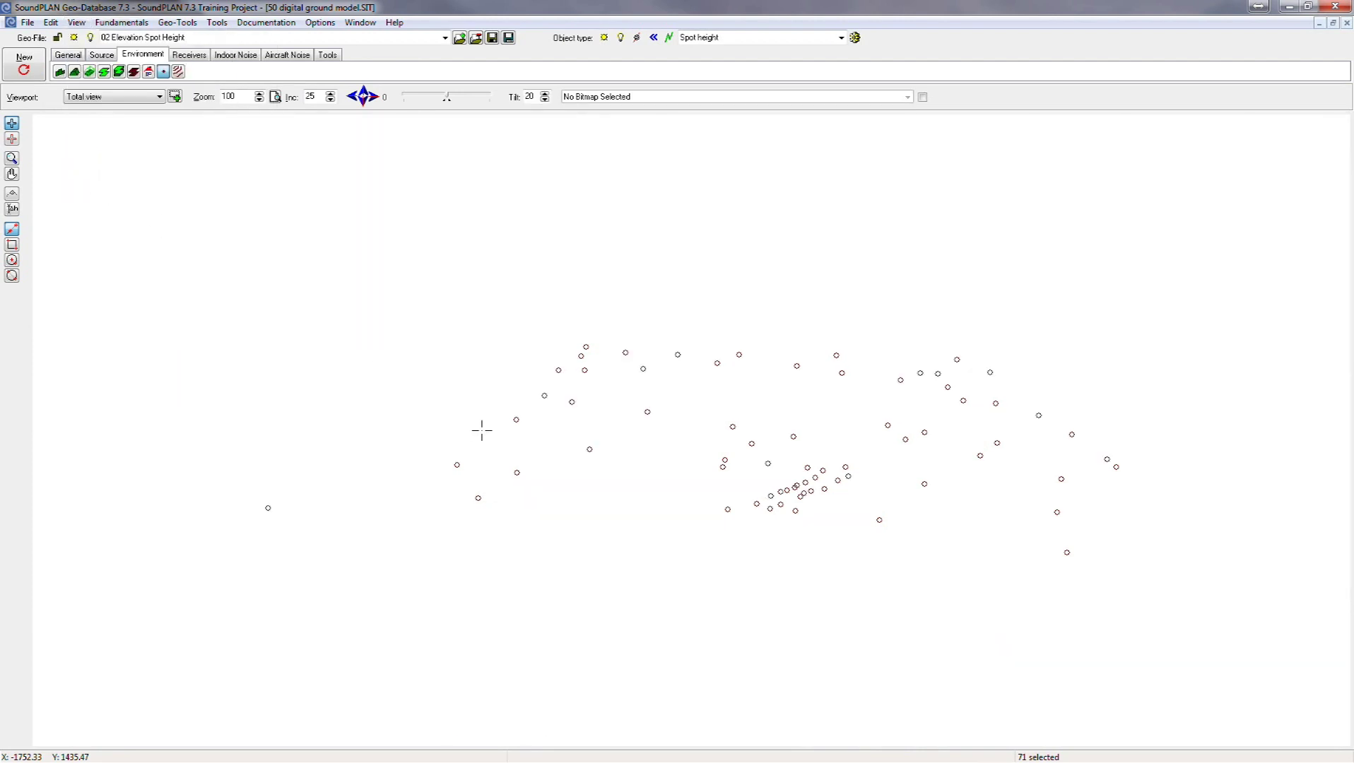
Rotate the 3D wire frame to -18 and return to the top-down site map
click(446, 96)
mouse_move(445, 96)
mouse_down()
mouse_move(459, 98)
mouse_move(443, 101)
mouse_up()
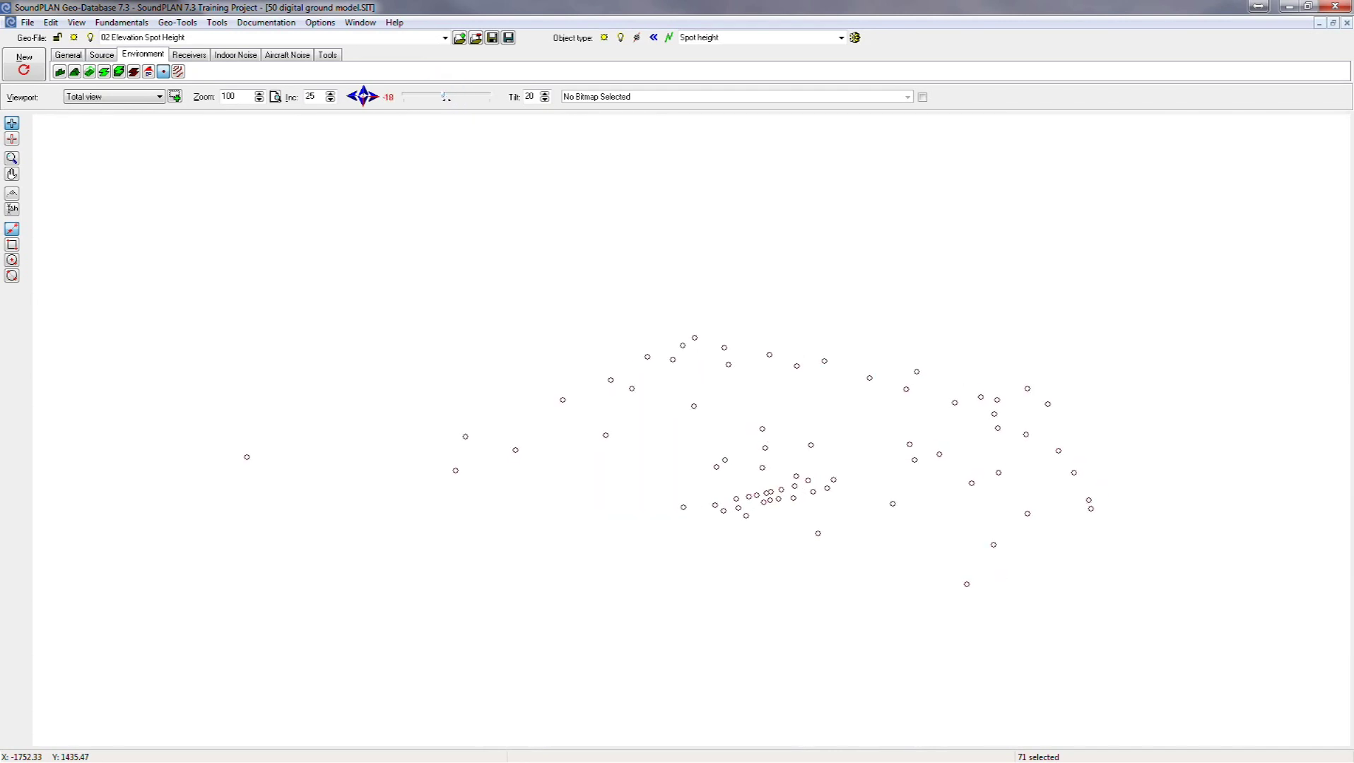
click(76, 22)
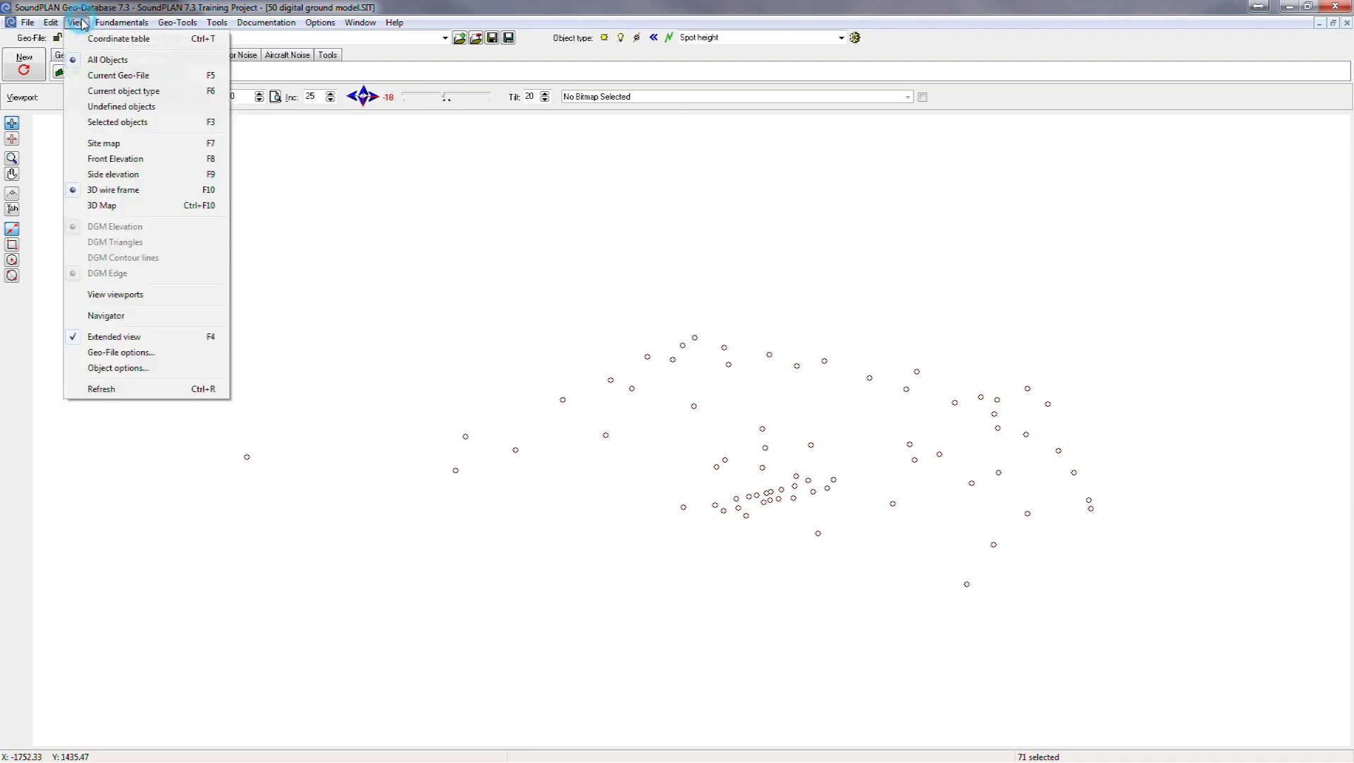
click(102, 143)
Open Base Model New.dxf for DXF import again
click(28, 22)
click(66, 133)
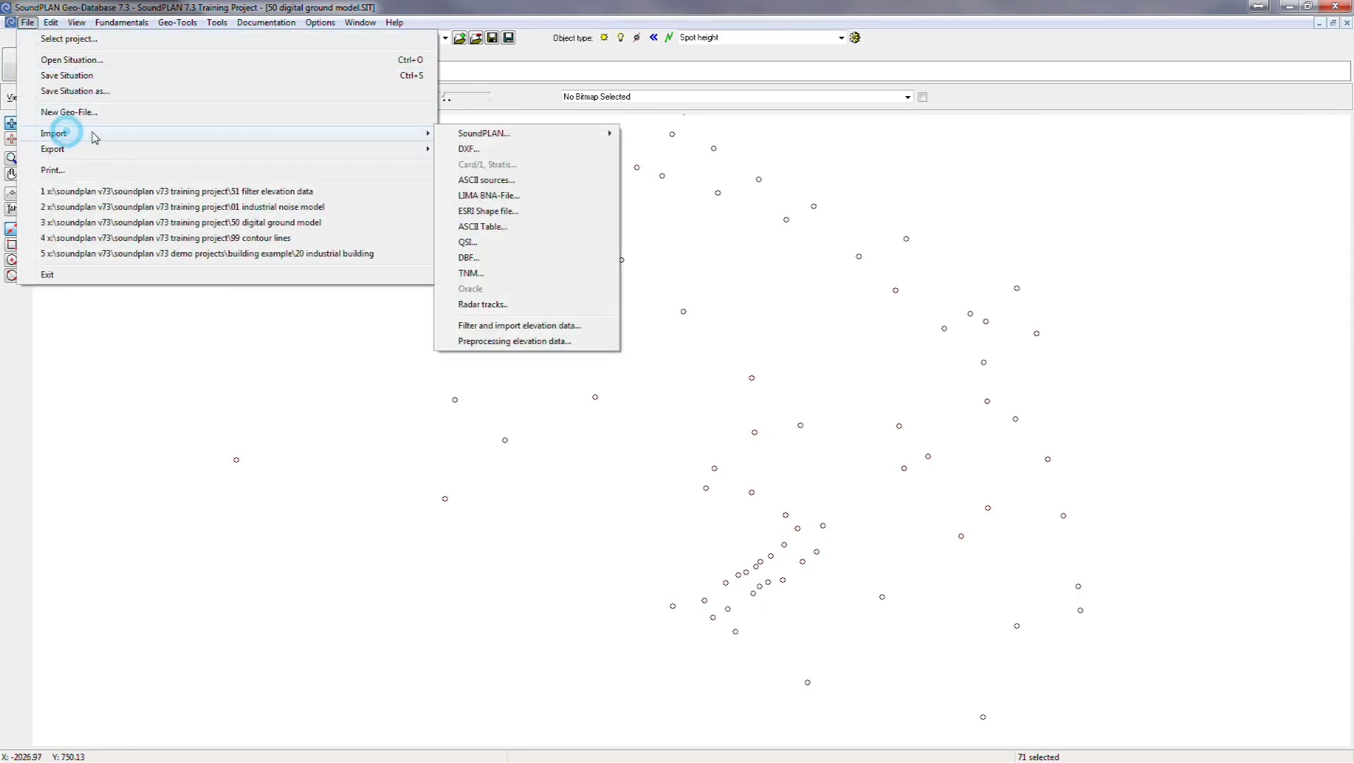
click(469, 150)
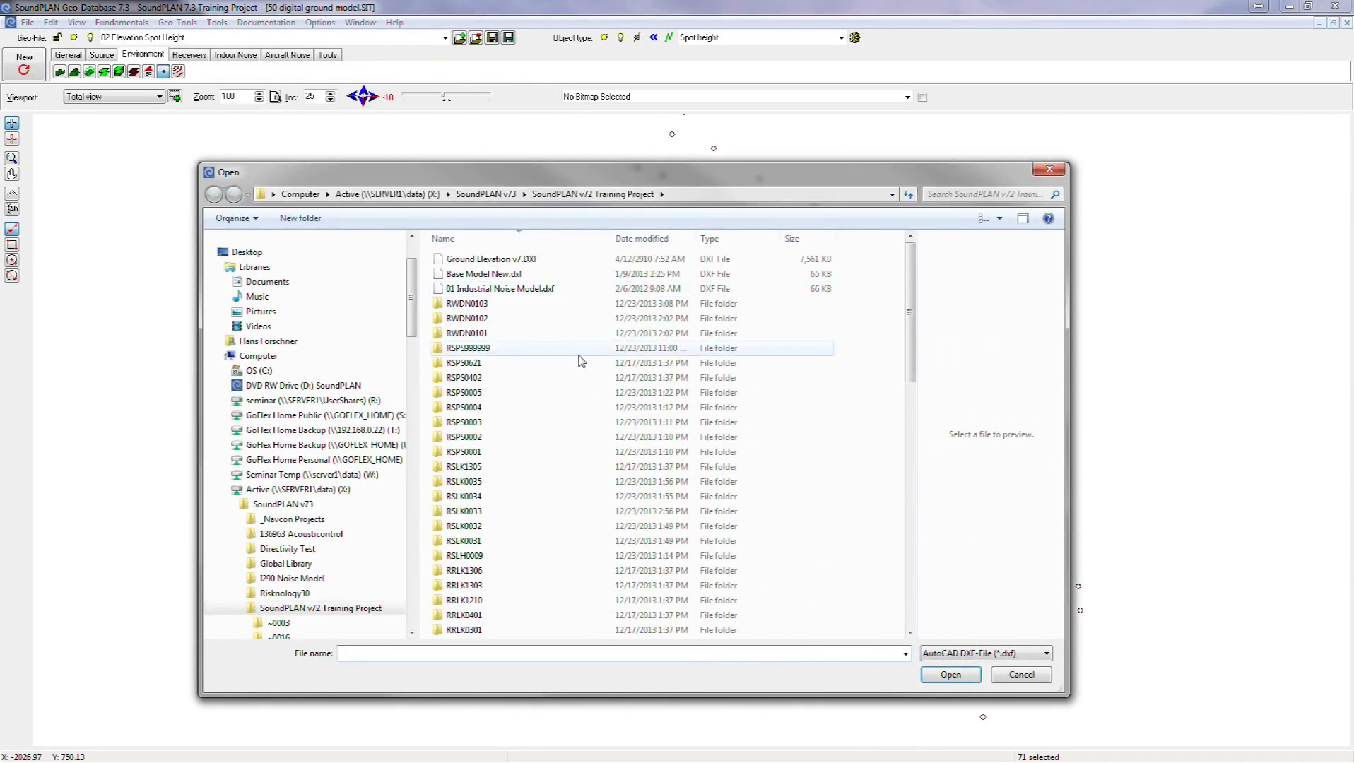
double_click(484, 274)
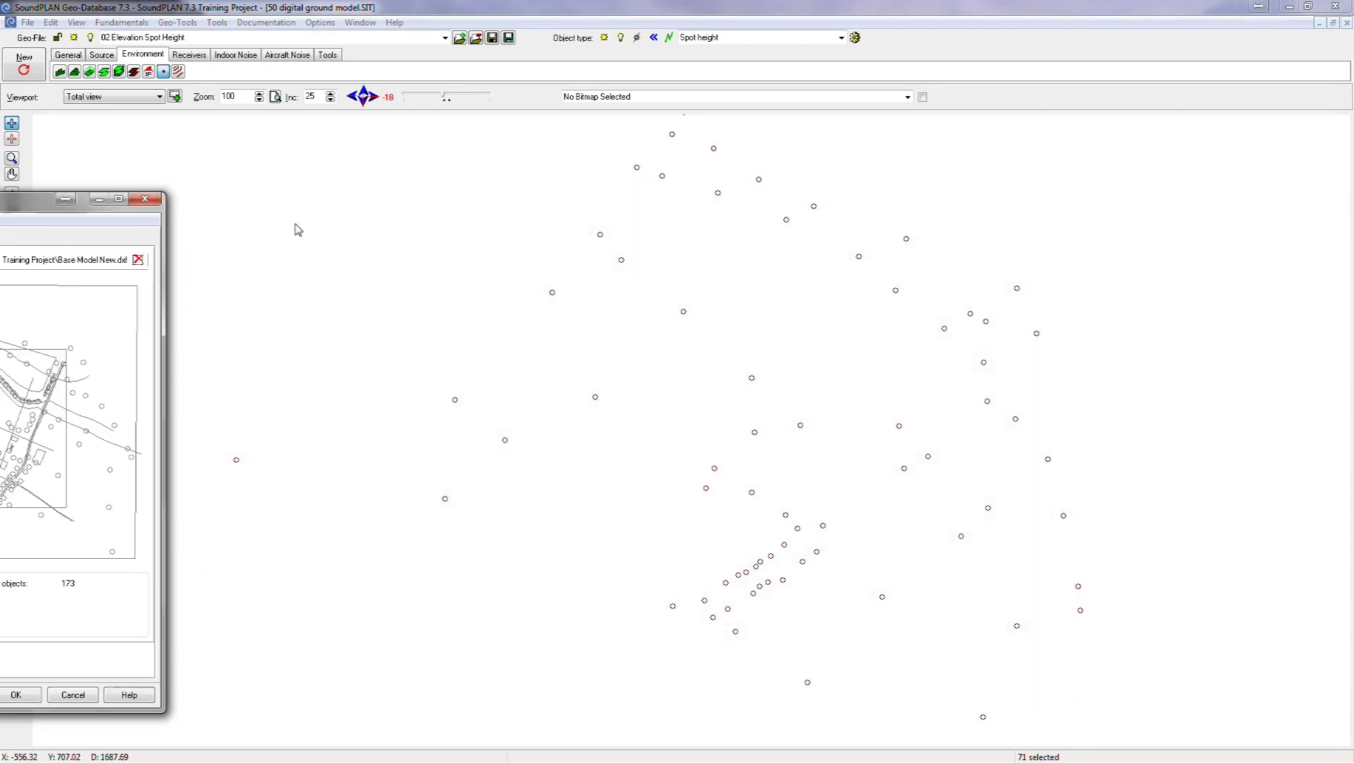
Import only the ELEVATION_LINE layer into the 02 Elevation Lines geo-file
click(240, 335)
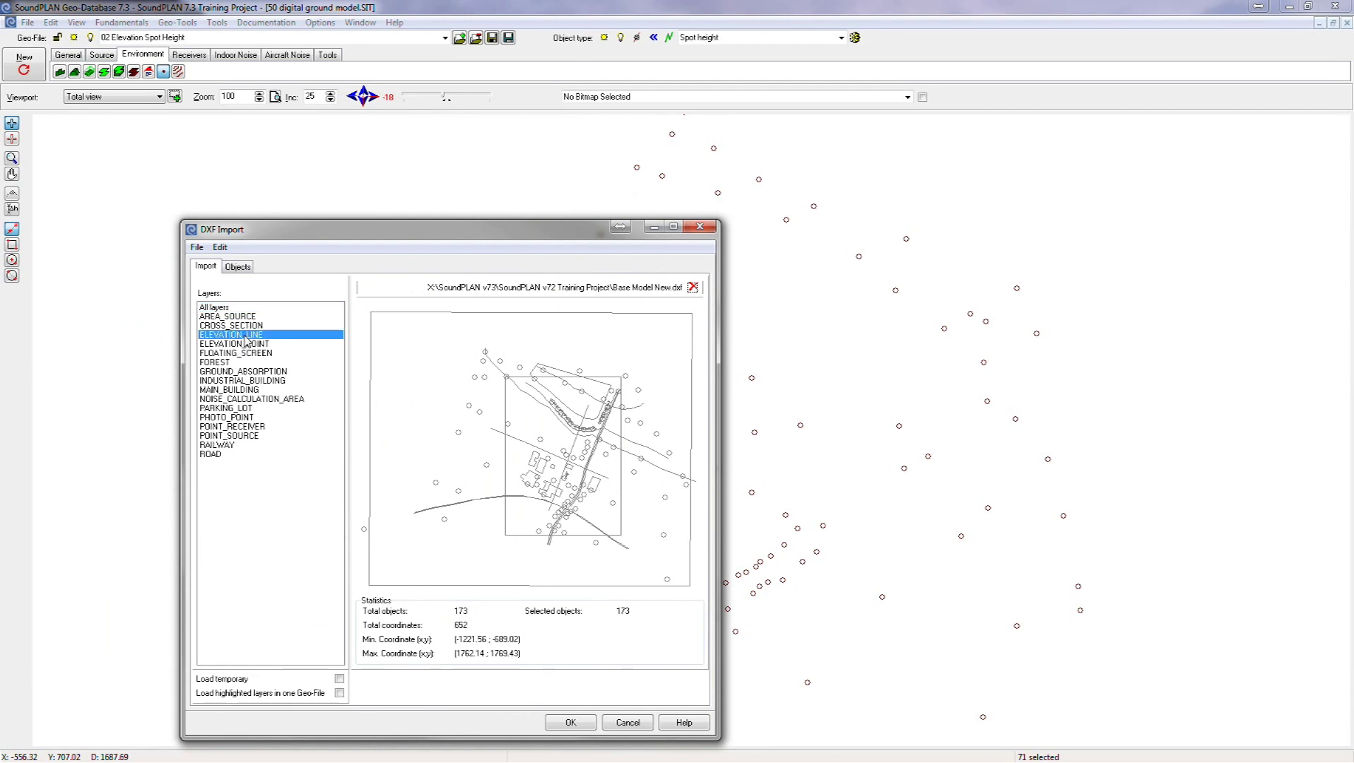
click(340, 693)
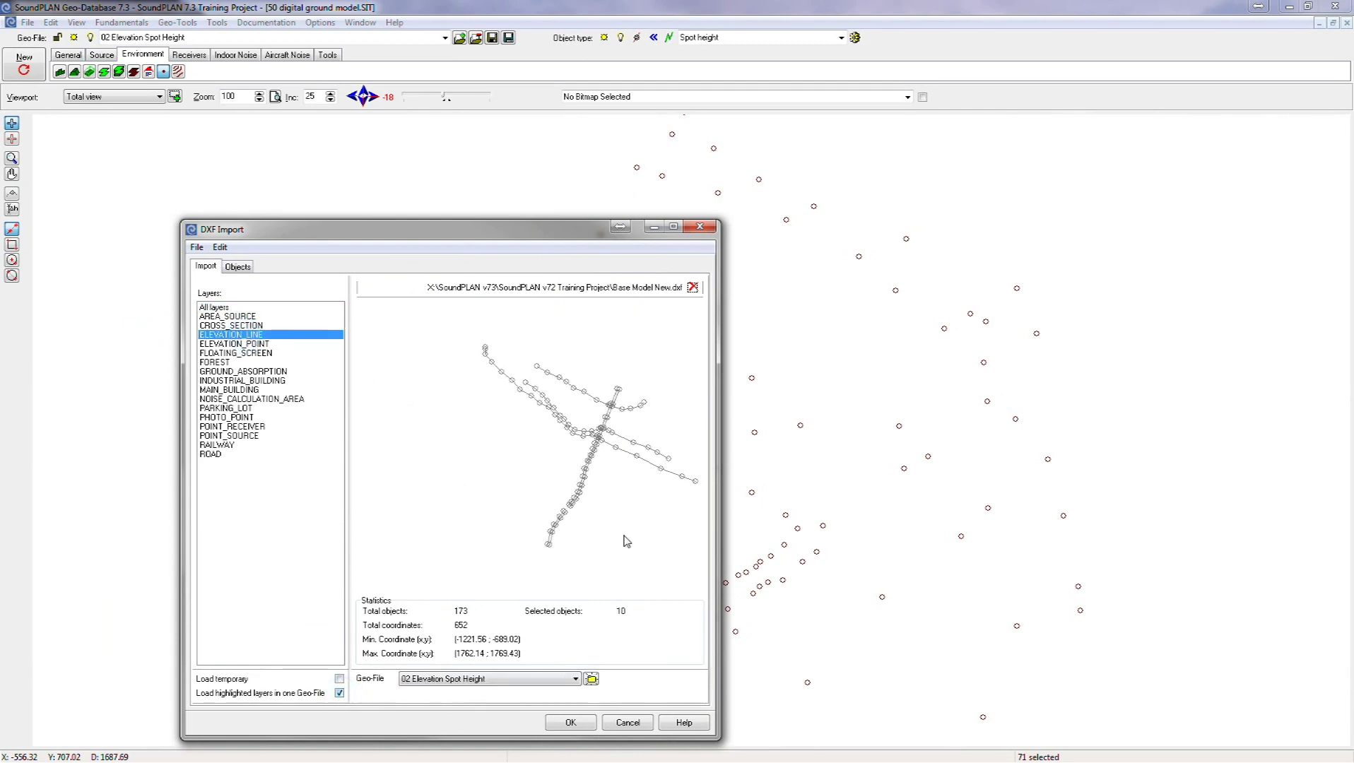
click(493, 680)
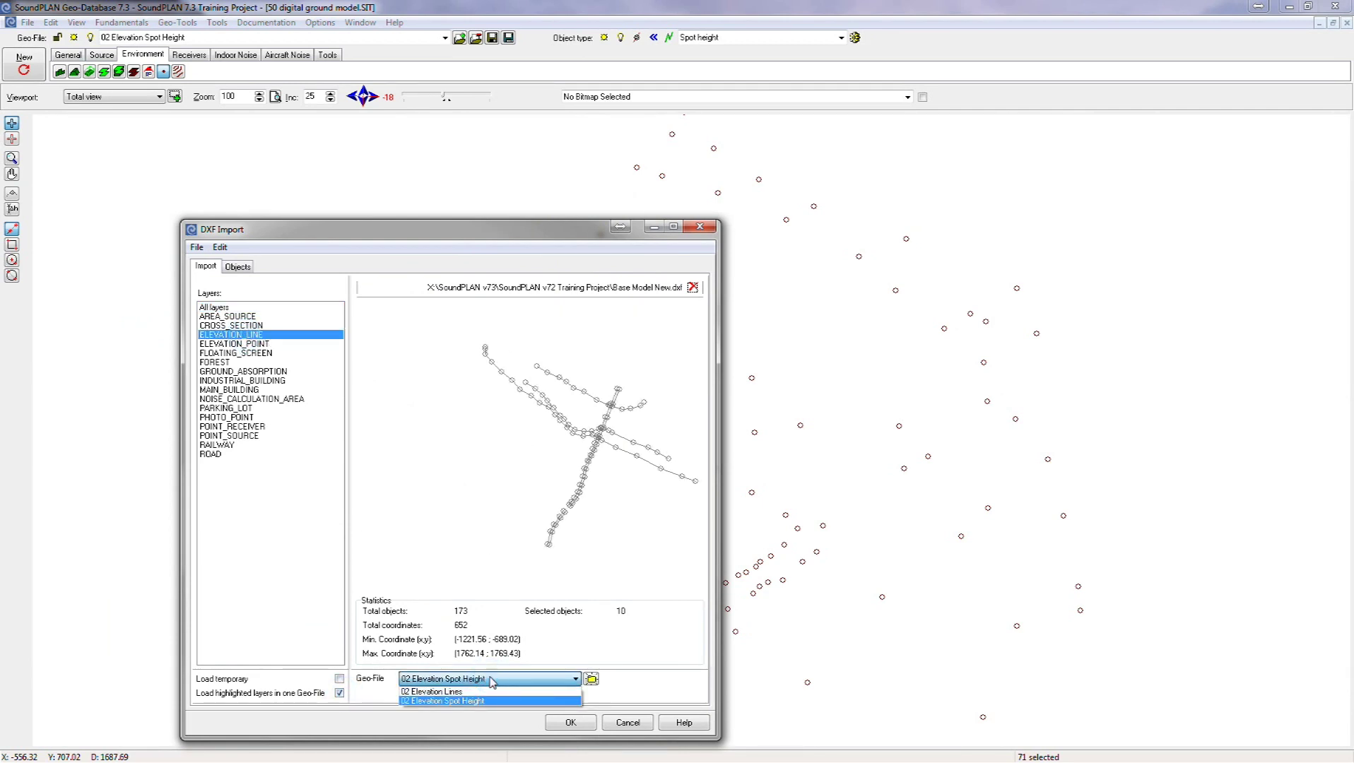
click(487, 690)
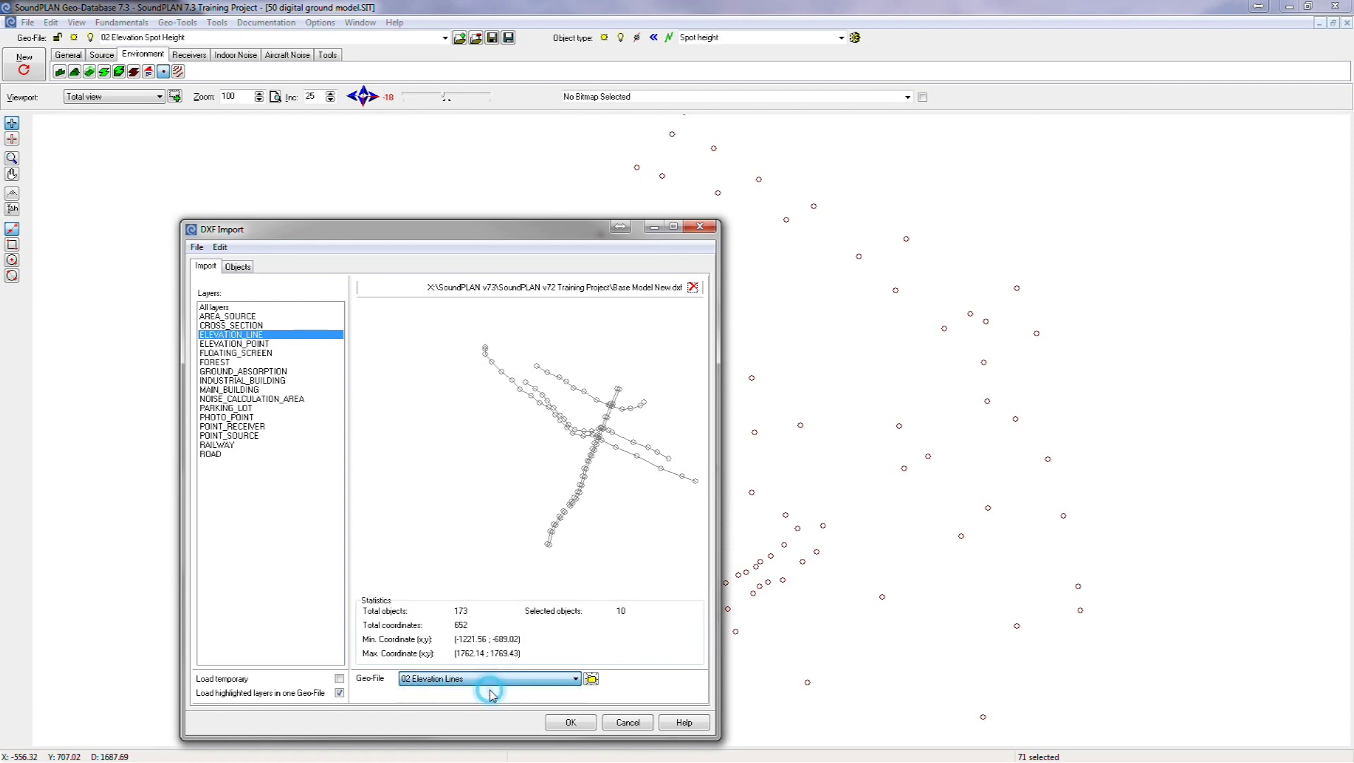
click(572, 723)
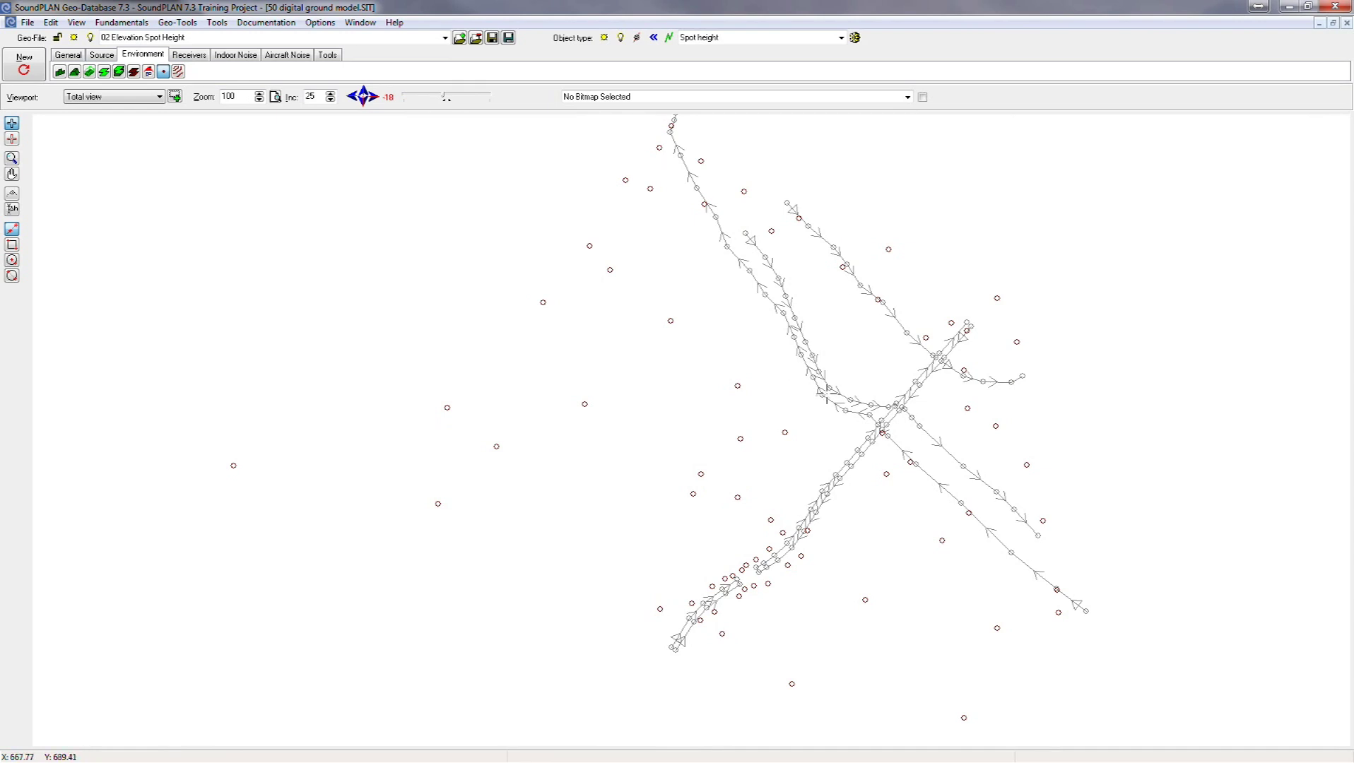
click(68, 55)
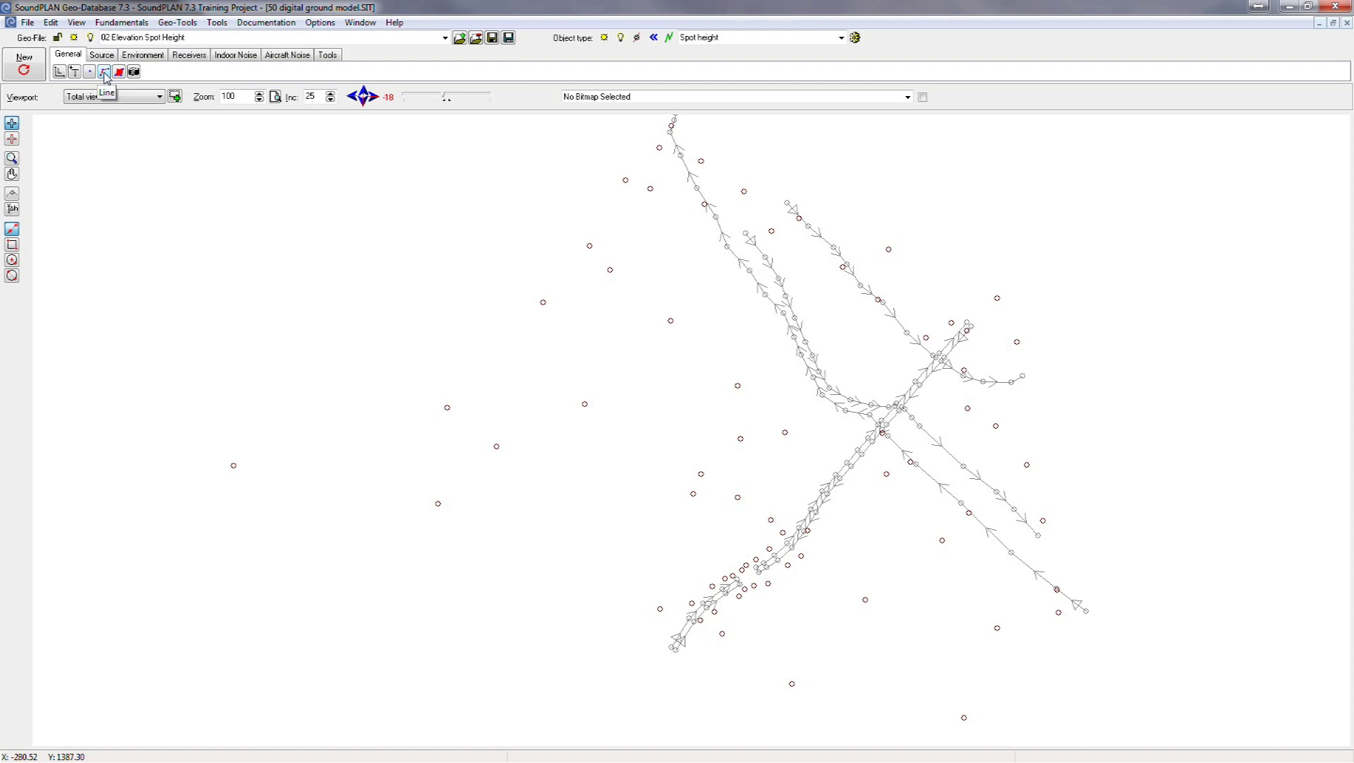
Show only the lines, select all ten, and convert them to Elevation line objects
click(105, 72)
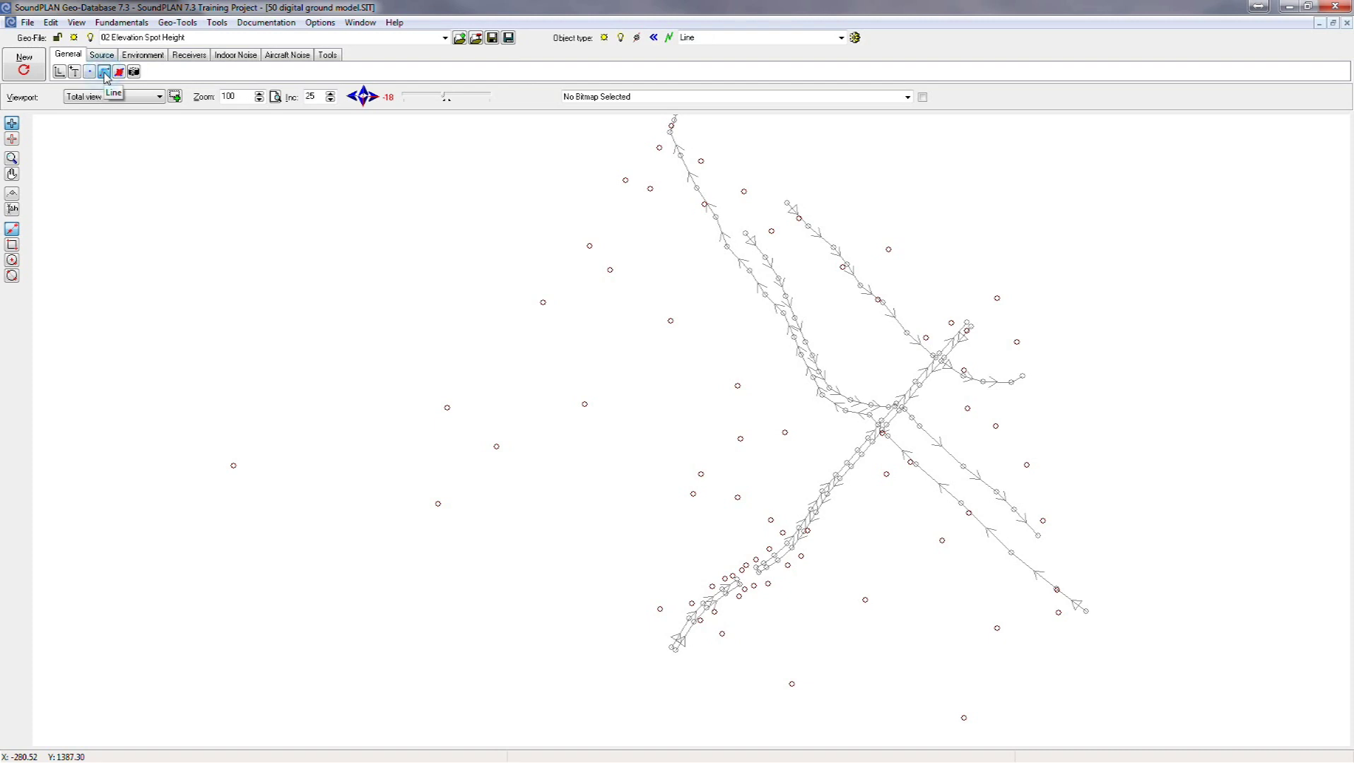
click(76, 21)
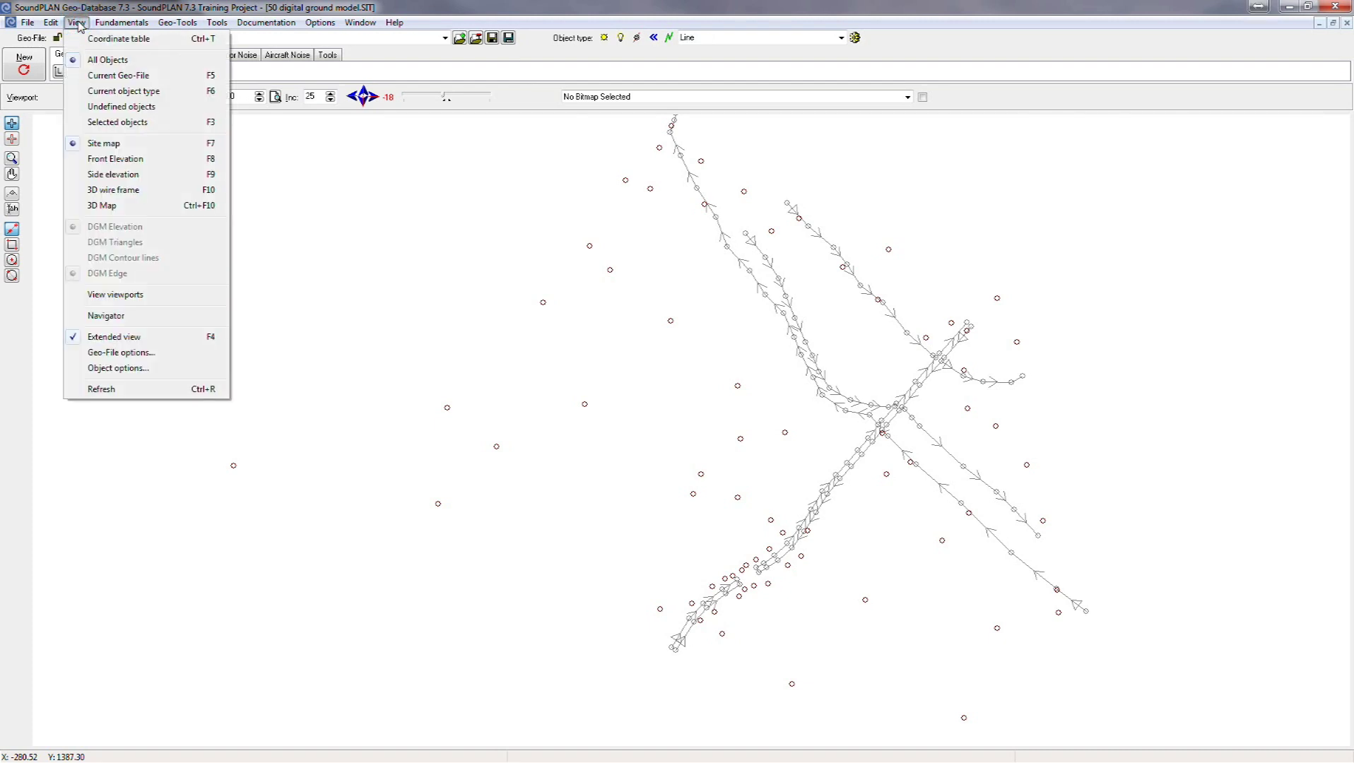
click(111, 92)
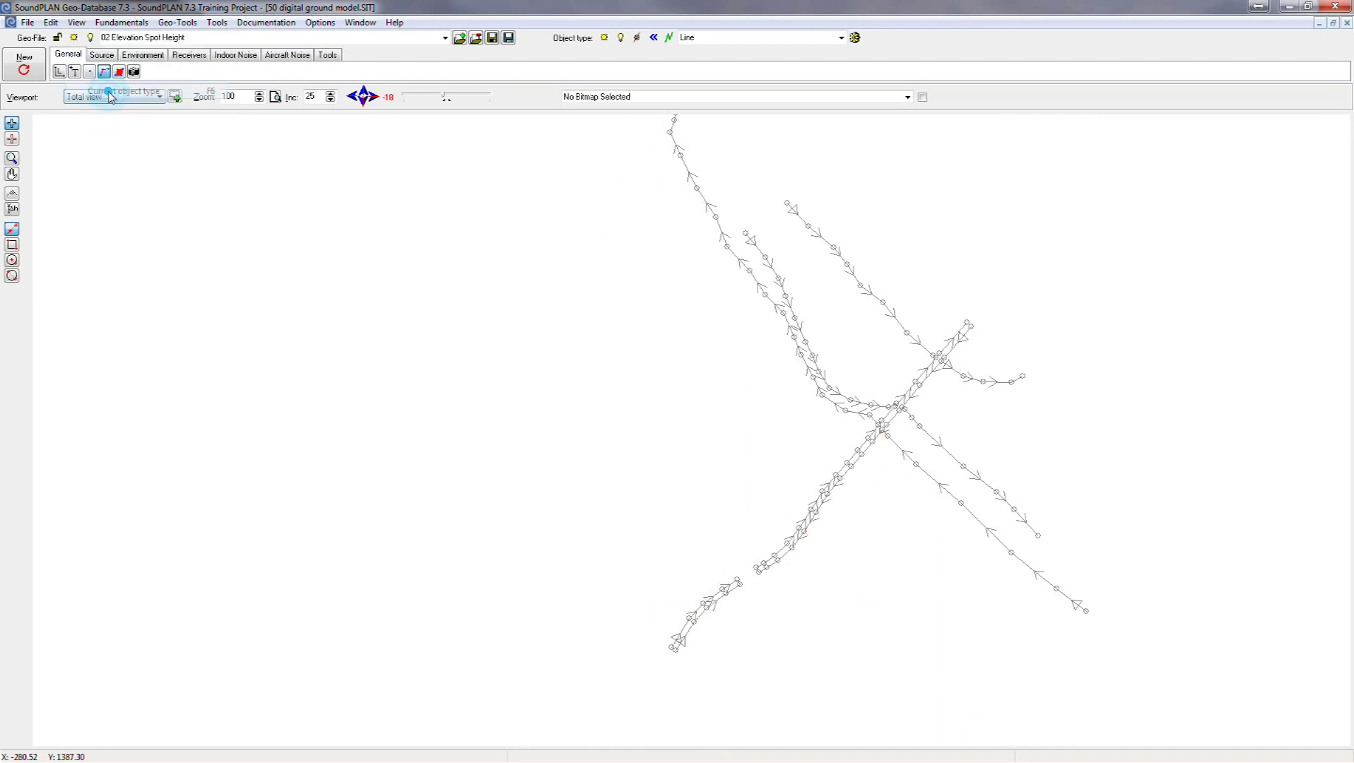
key(ctrl+a)
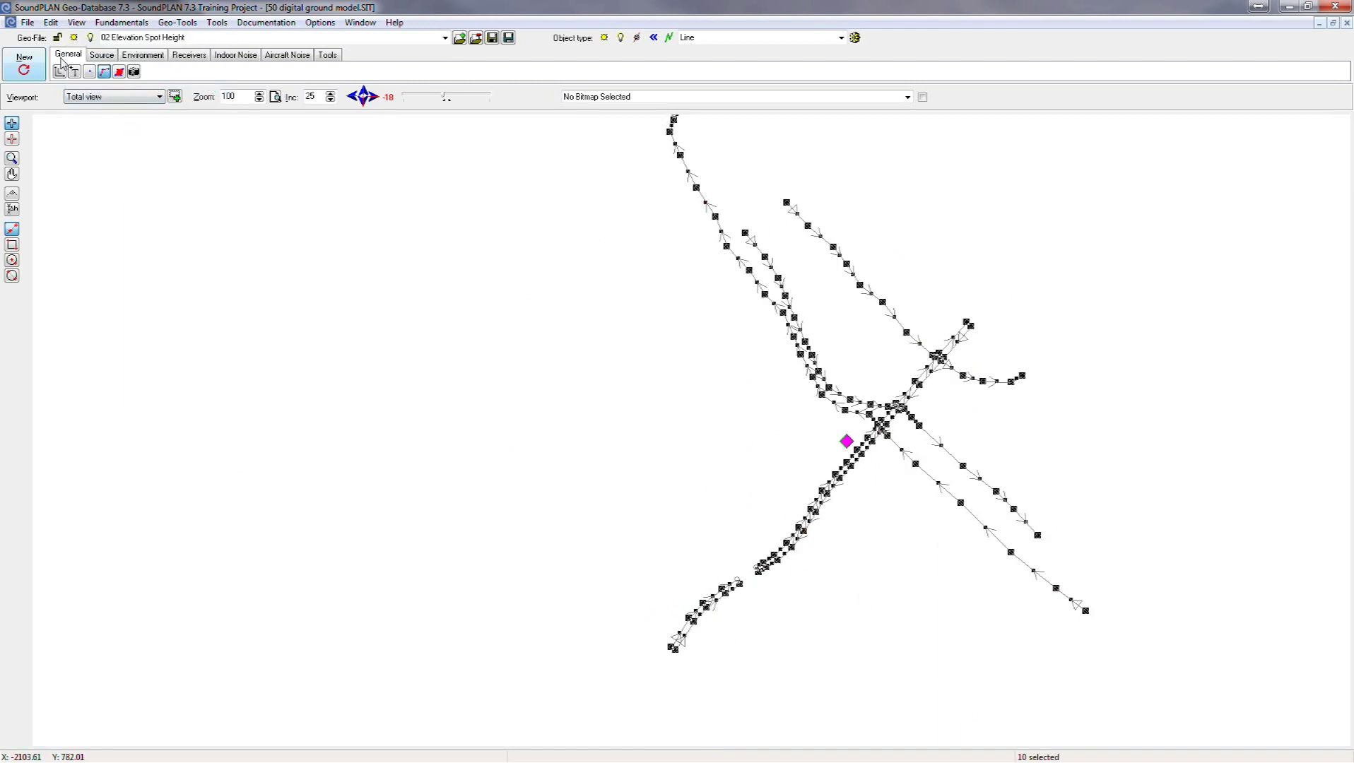
click(50, 22)
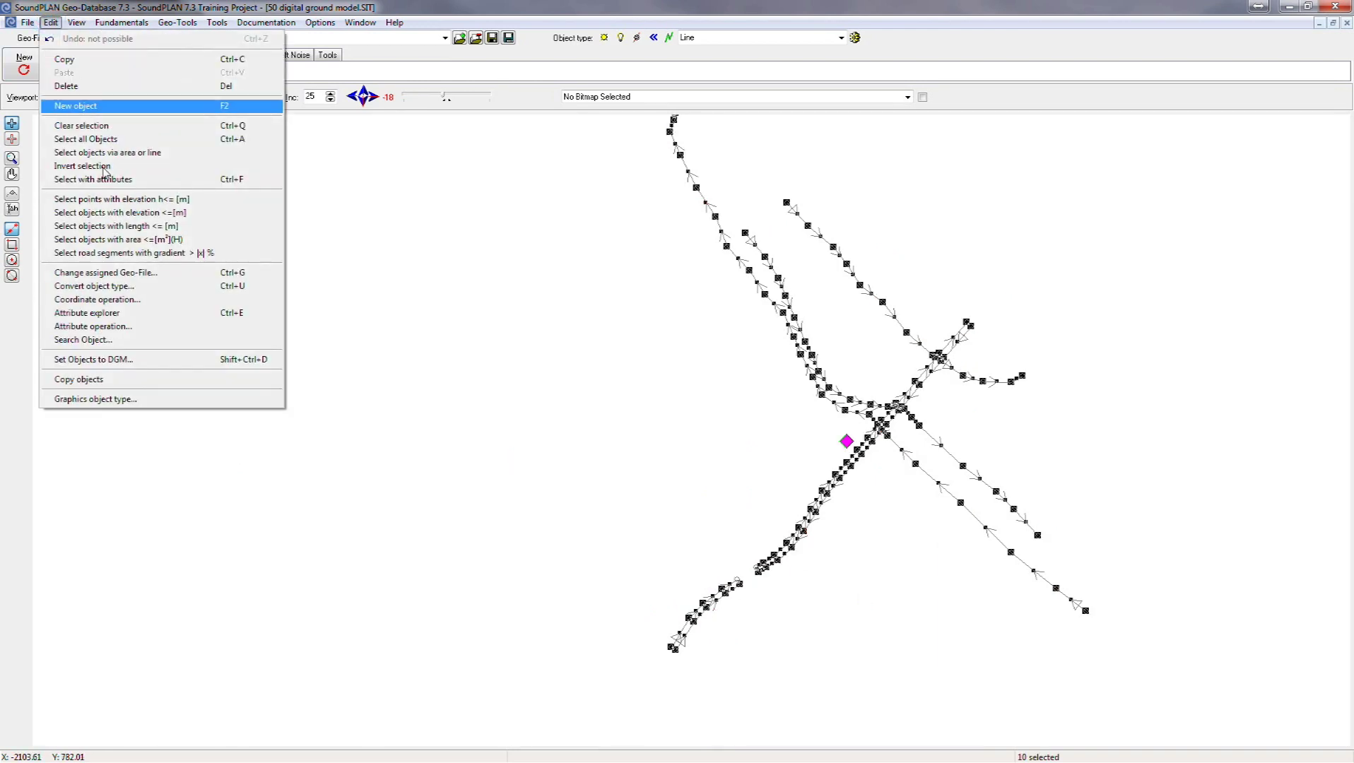
click(245, 288)
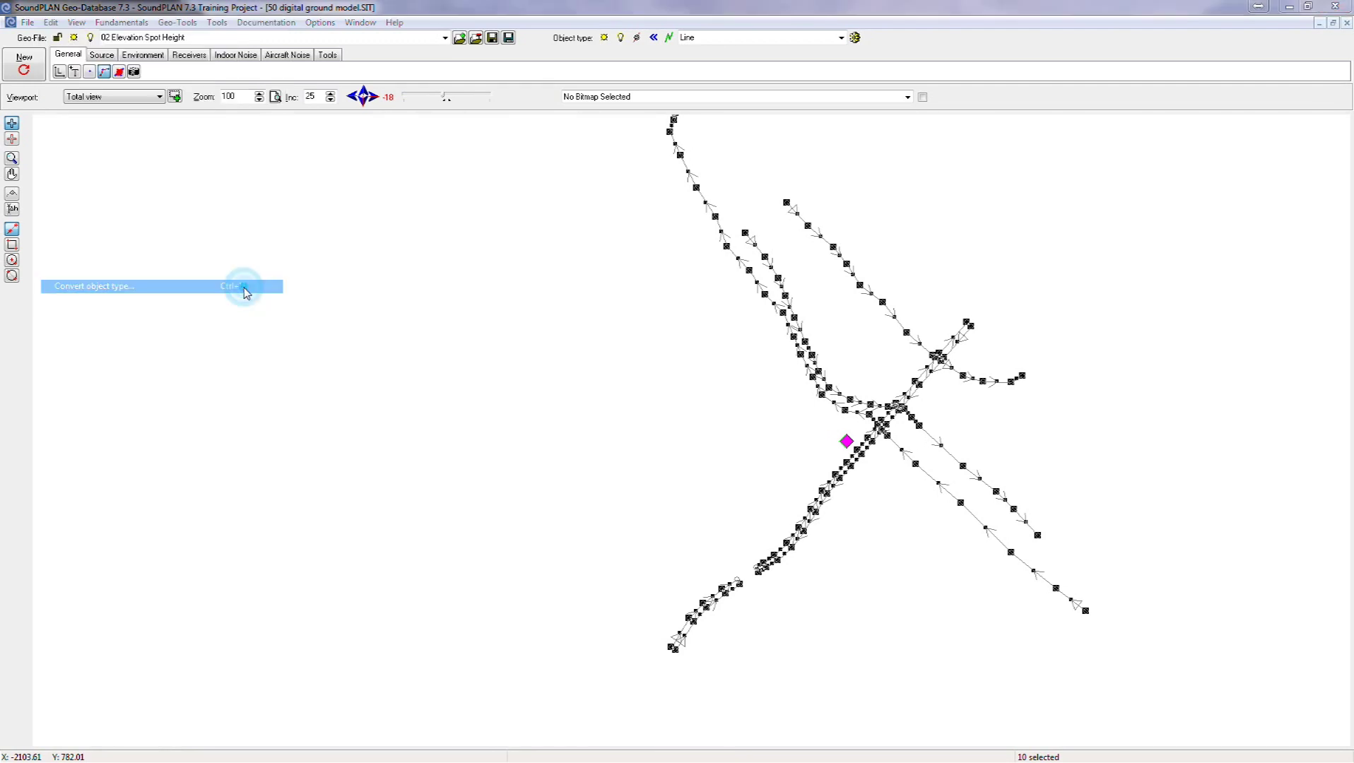
click(677, 372)
scroll(677, 372, up, 3)
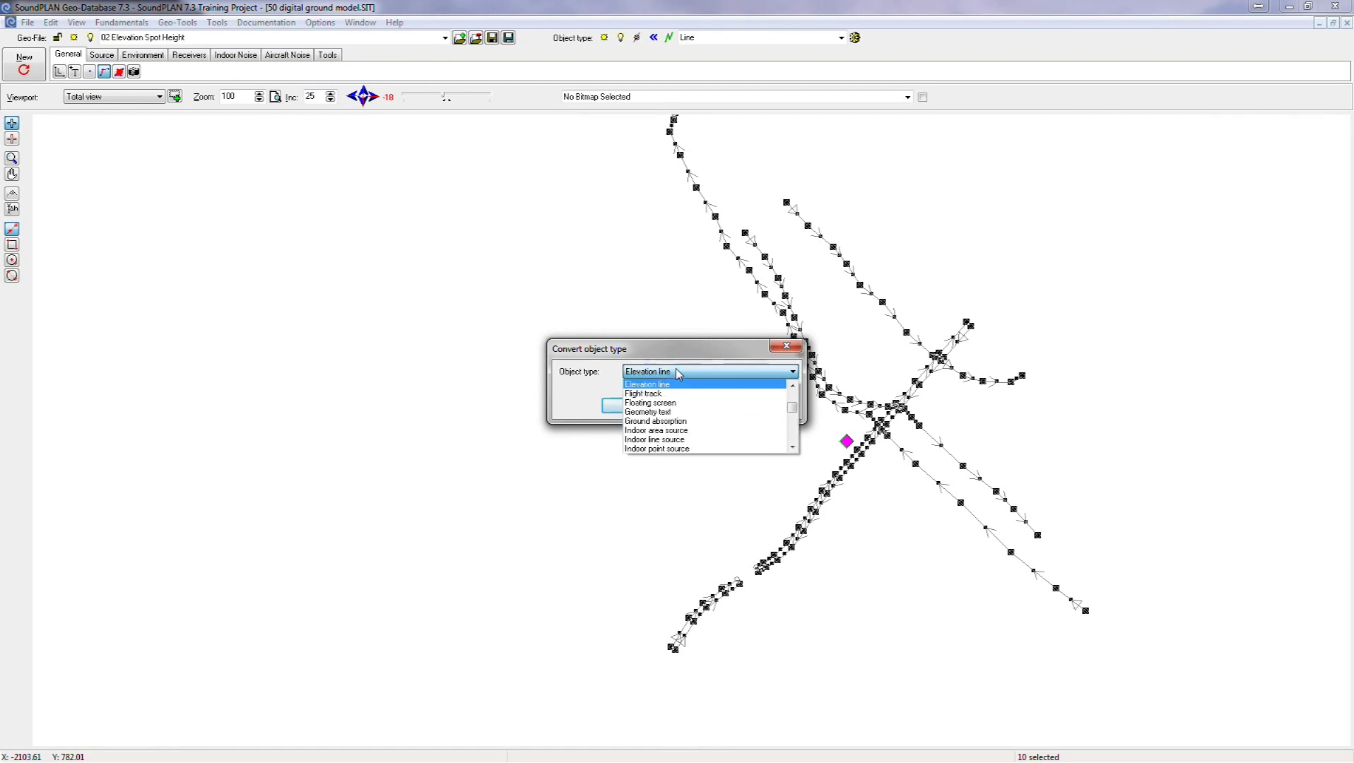
click(671, 385)
click(631, 406)
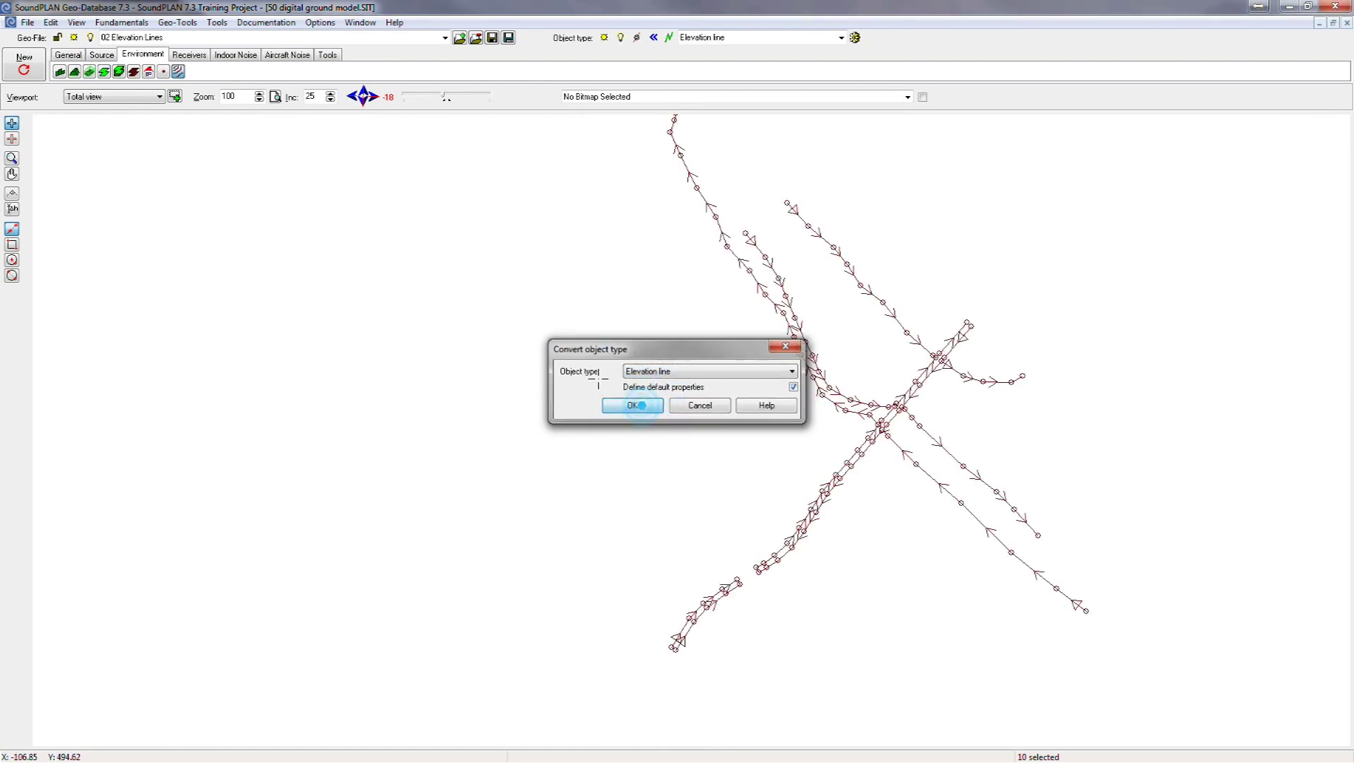
Display all objects again, including the spot heights
click(79, 24)
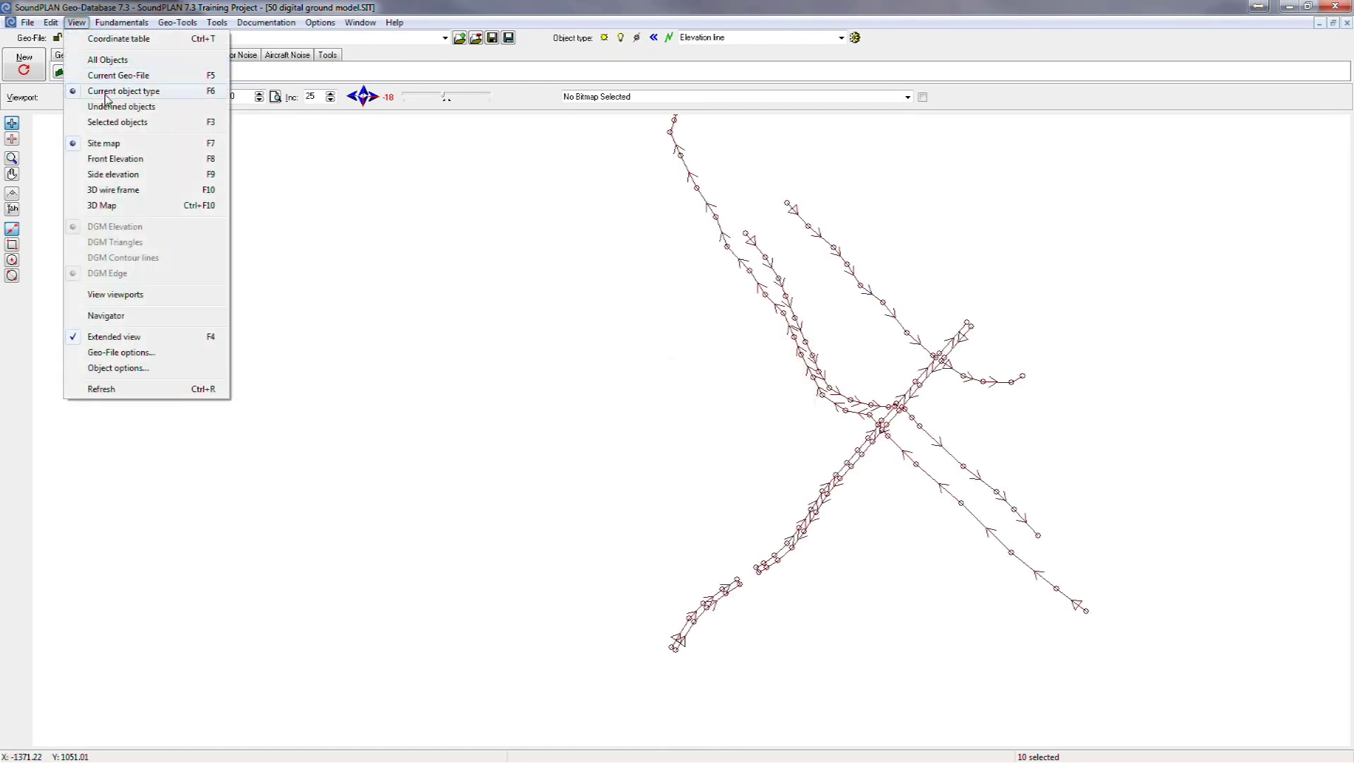
click(95, 57)
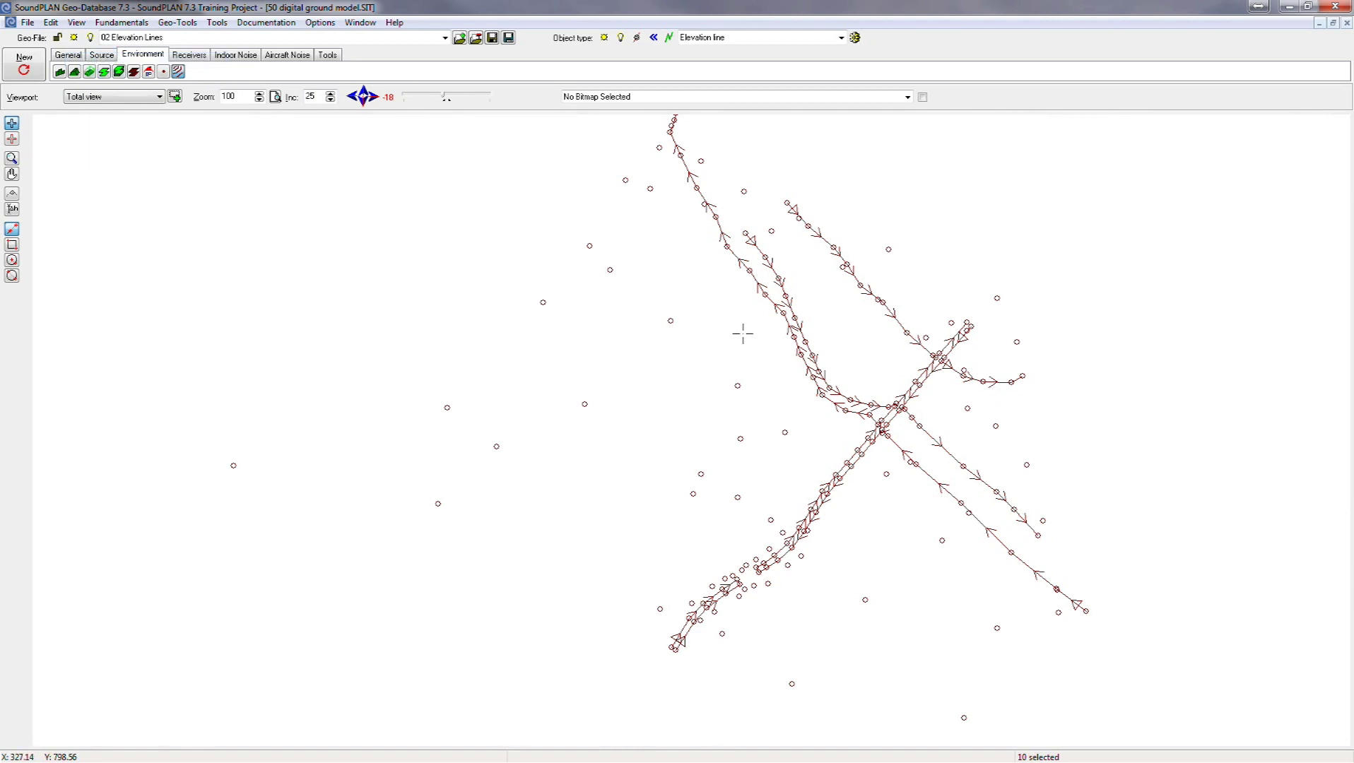
click(109, 23)
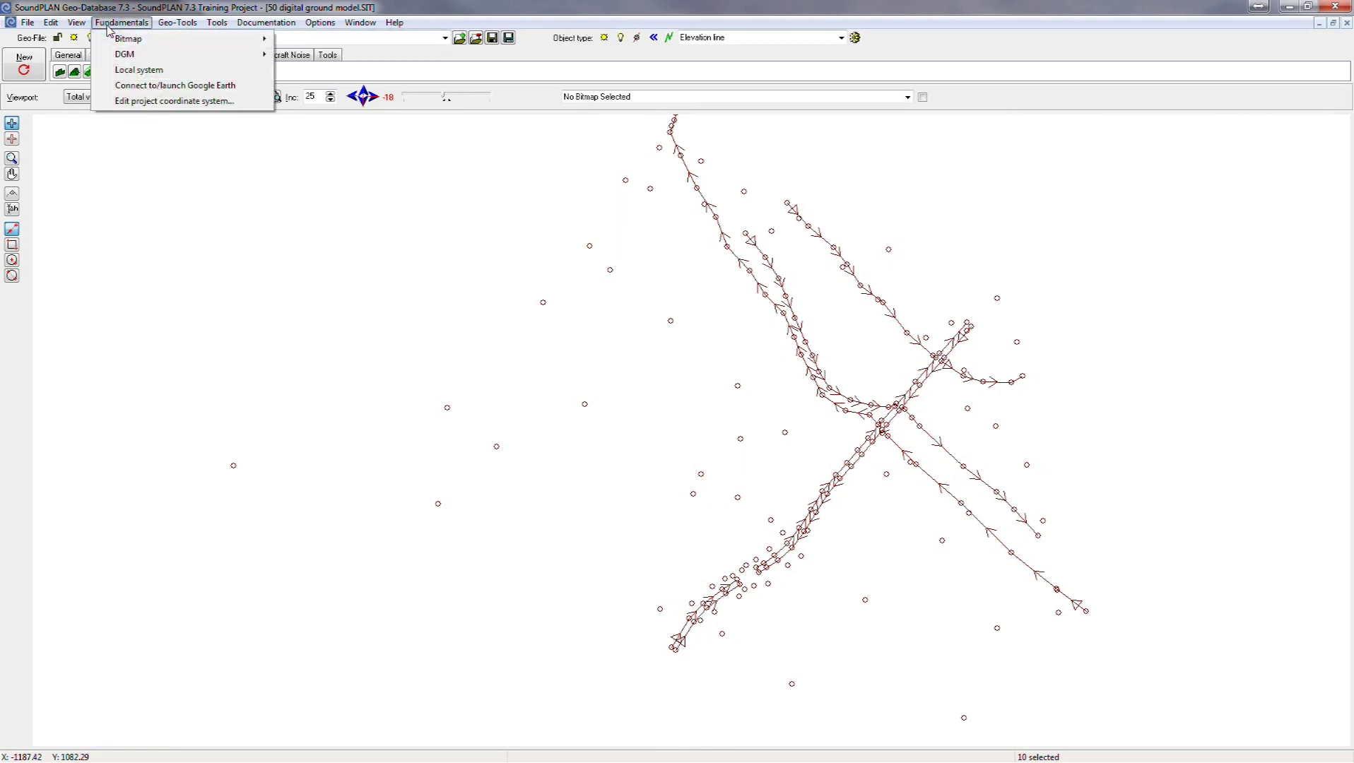
Generate a temporary ground model (Temp.DGM) from the spot heights and elevation lines
mouse_move(125, 54)
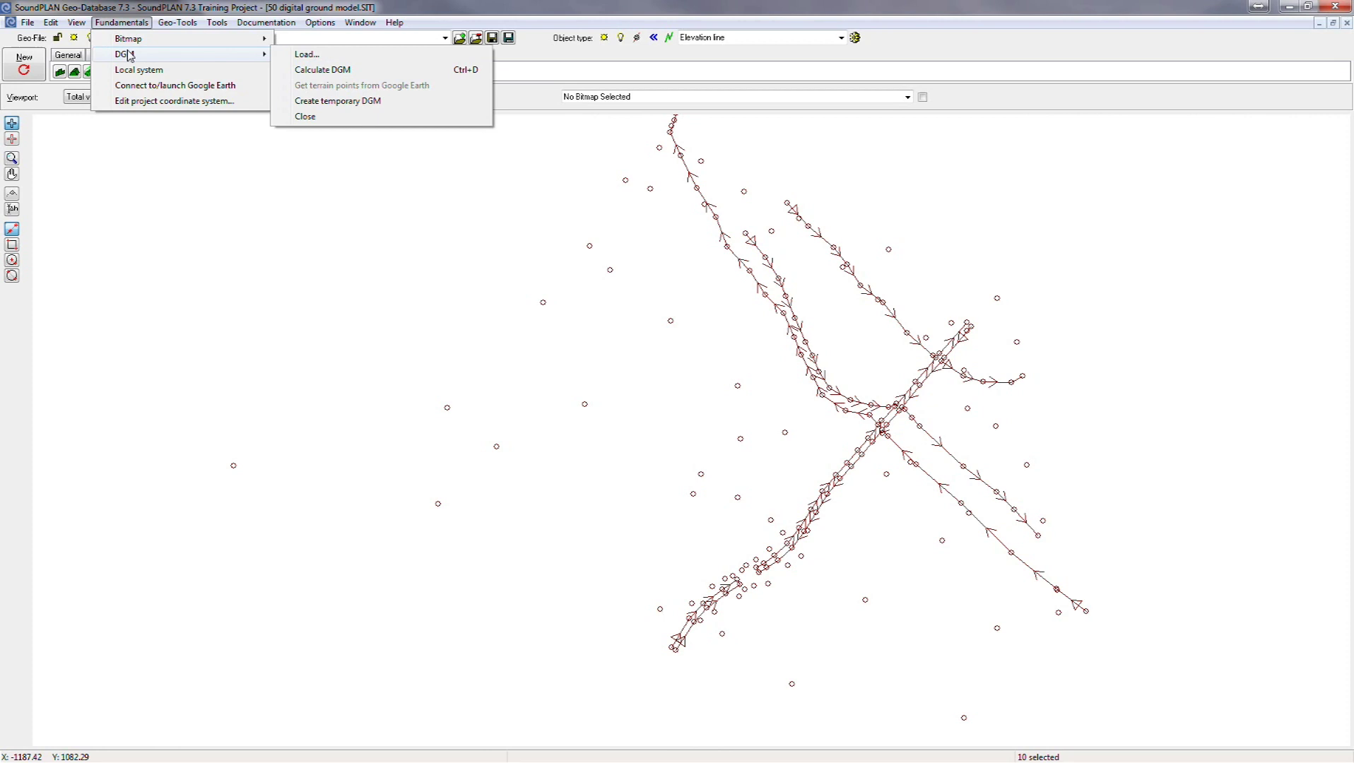
click(383, 103)
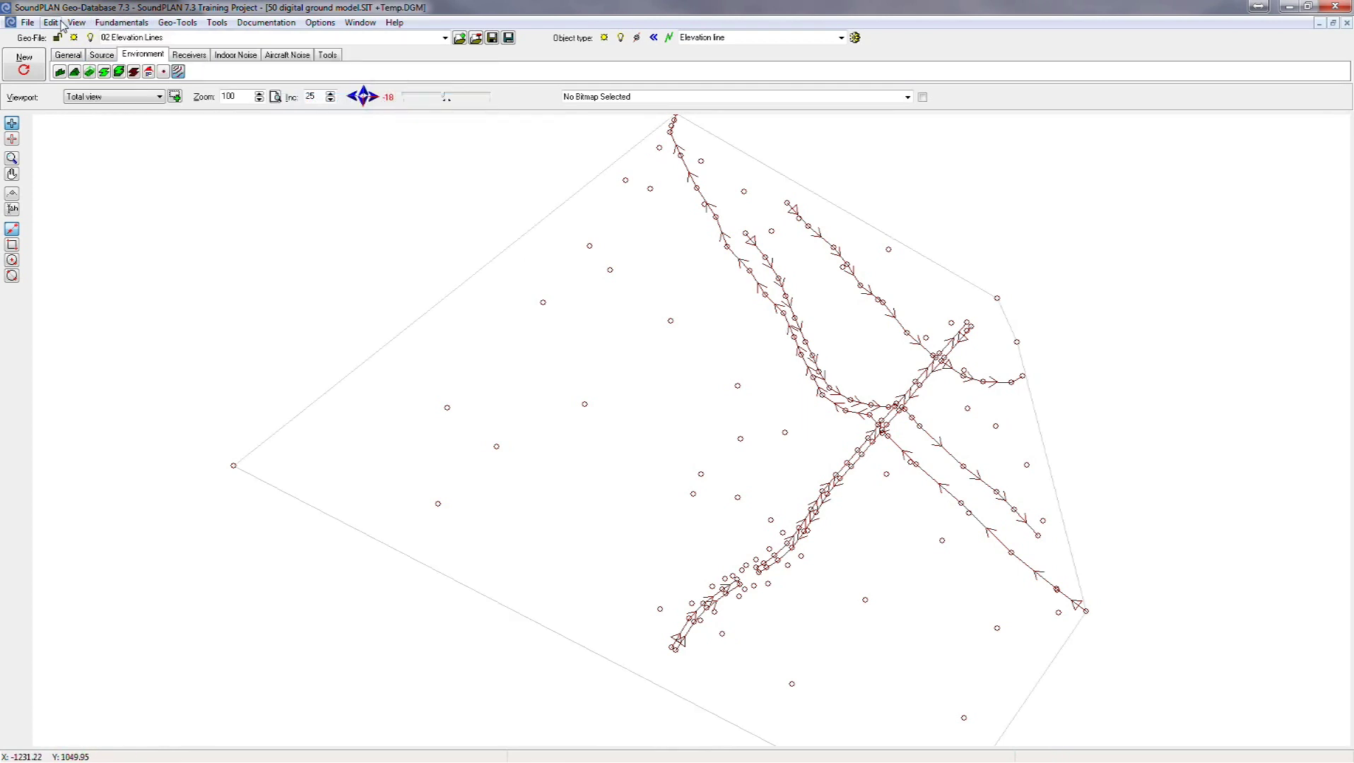
Show the DGM triangles and view the terrain as a rotated 3D wire frame
click(76, 22)
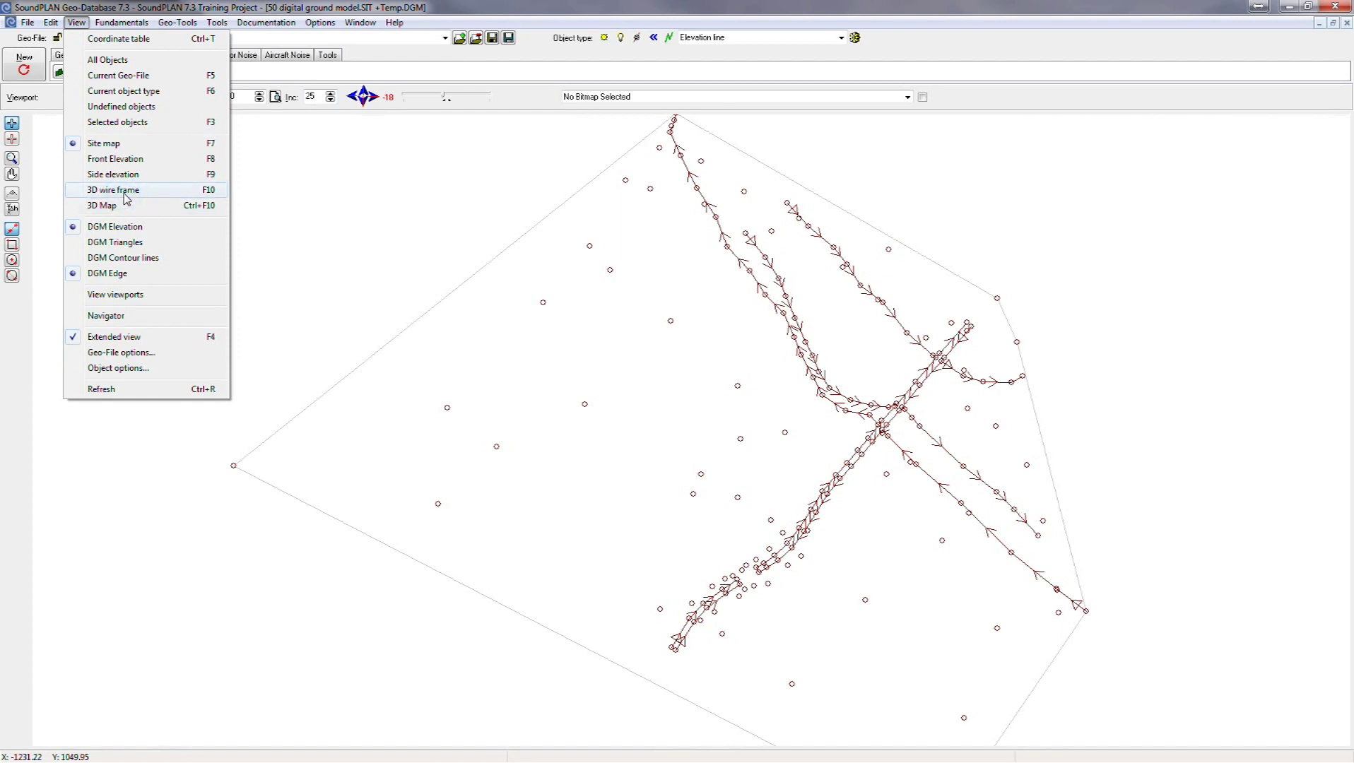
click(128, 245)
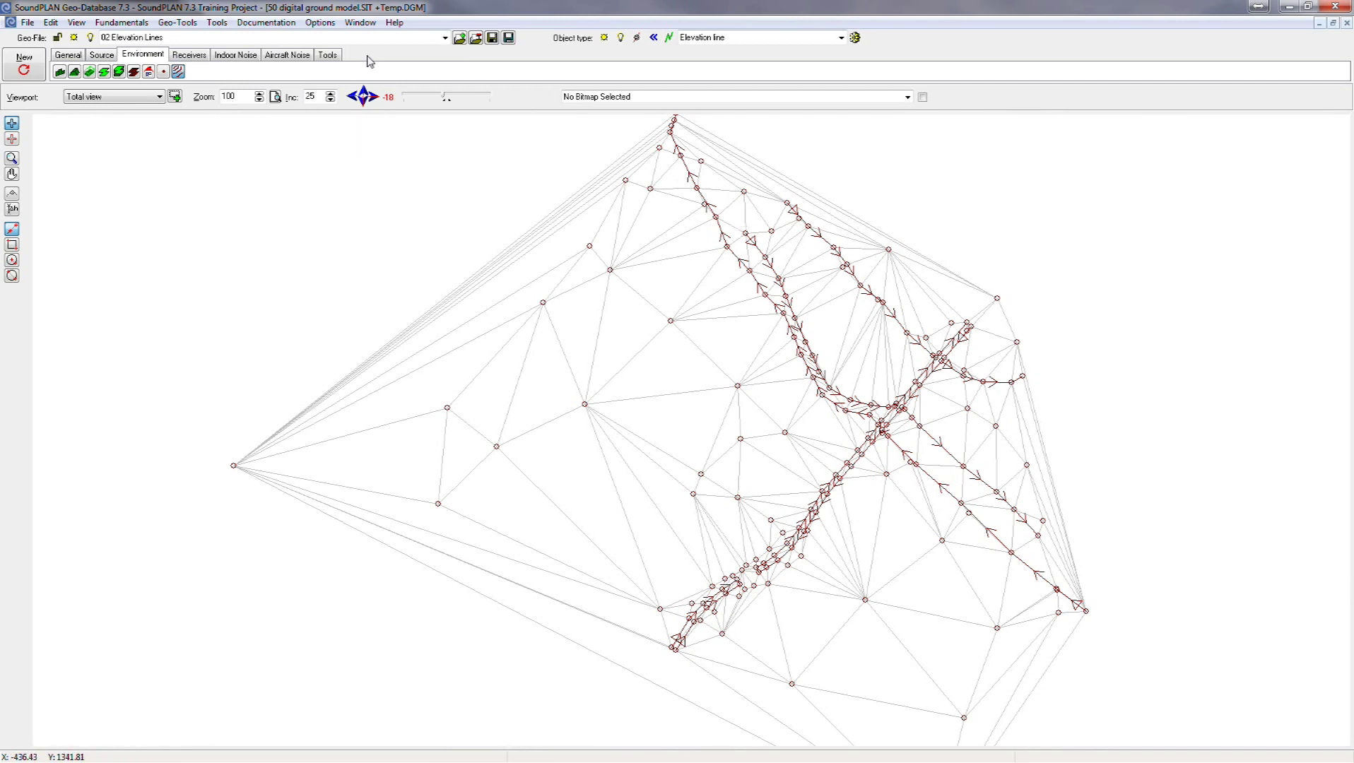
click(76, 22)
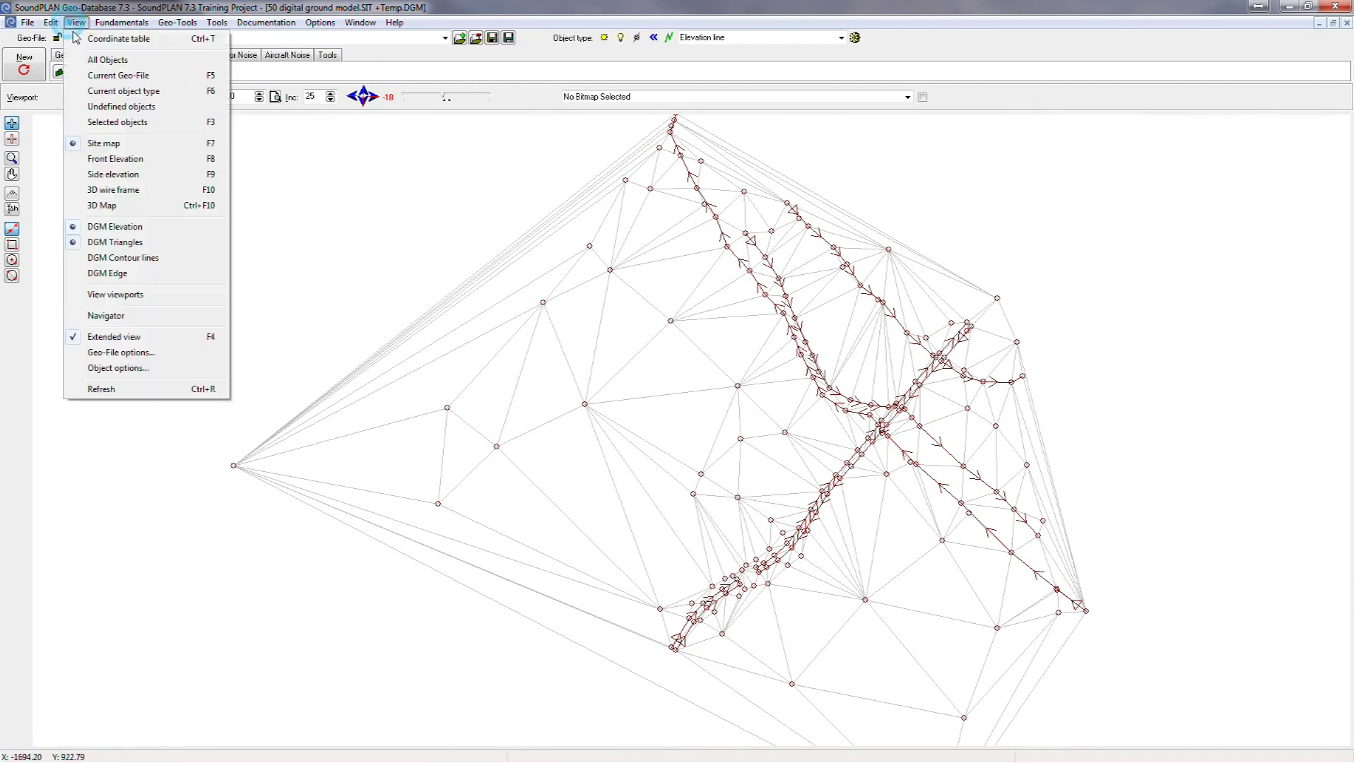
click(120, 189)
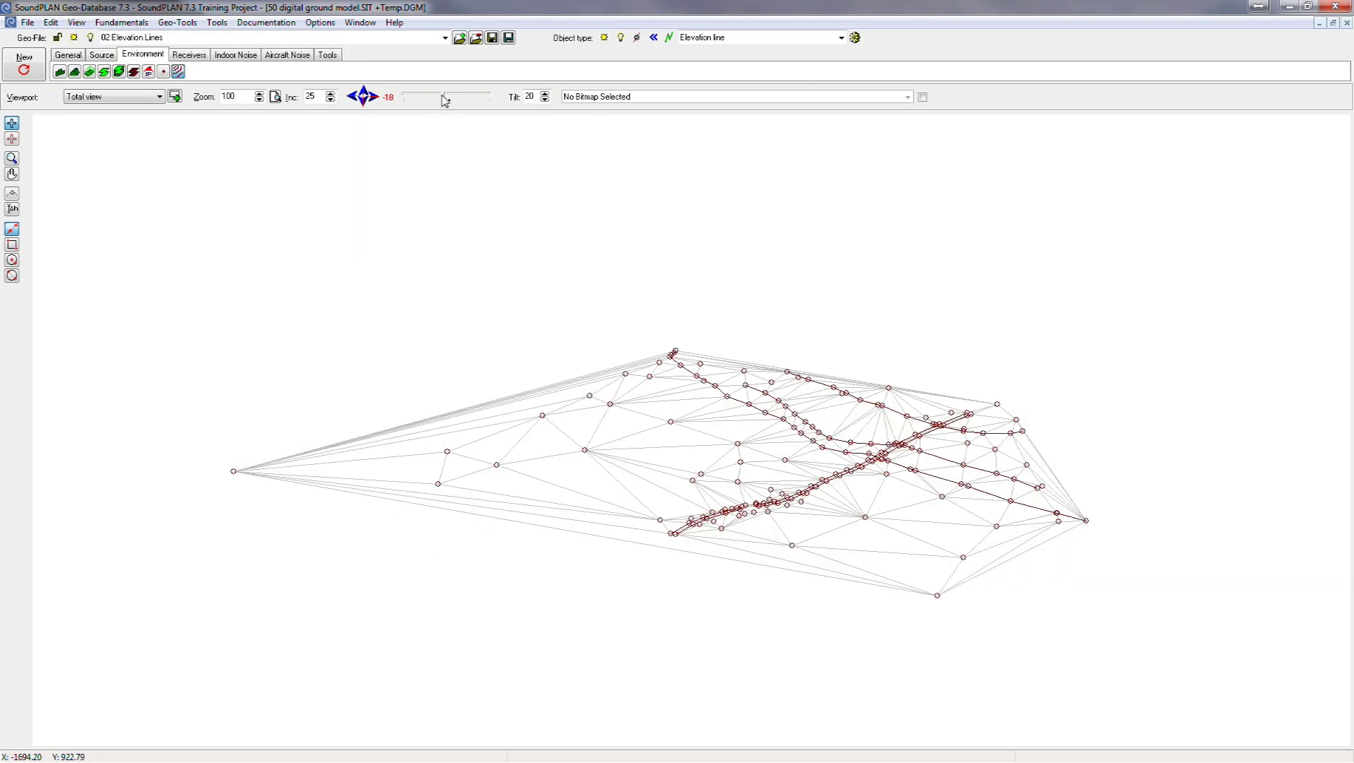
drag(444, 97, 461, 99)
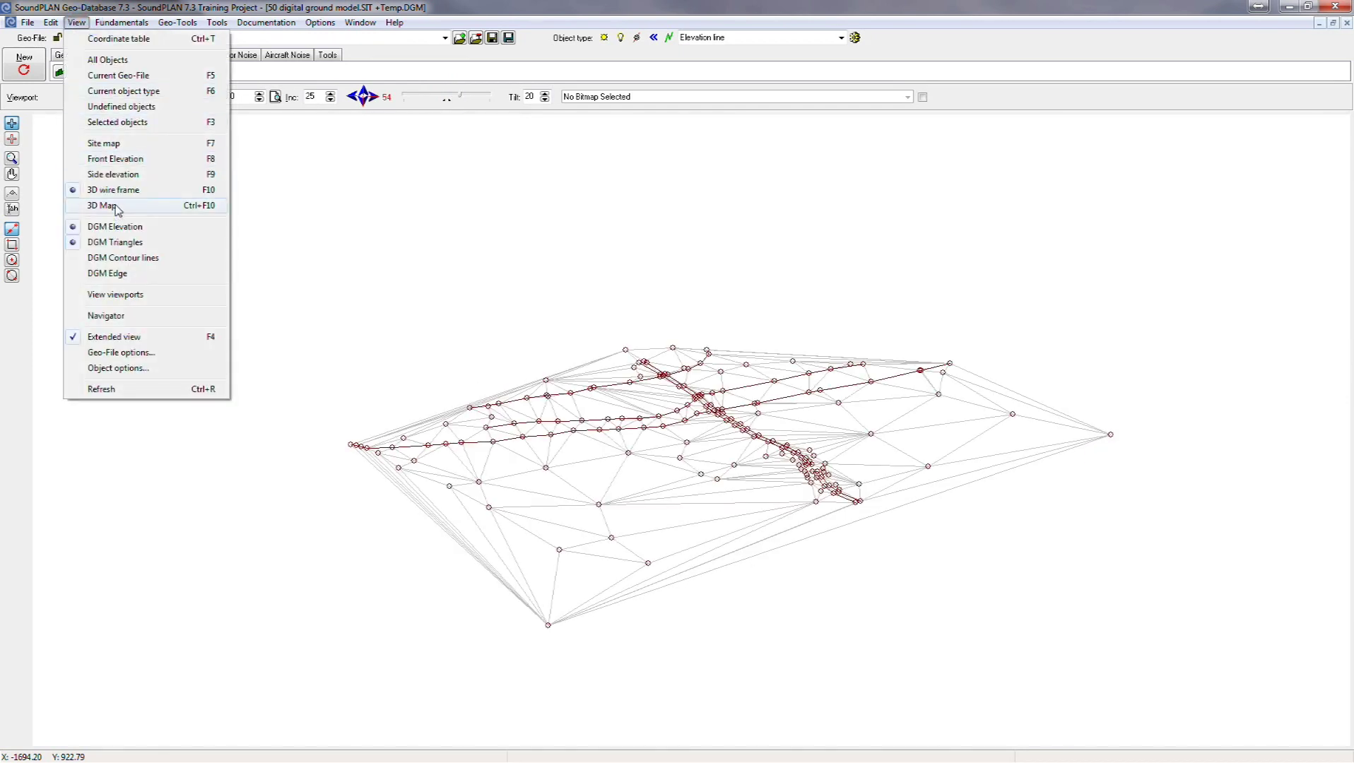
click(115, 205)
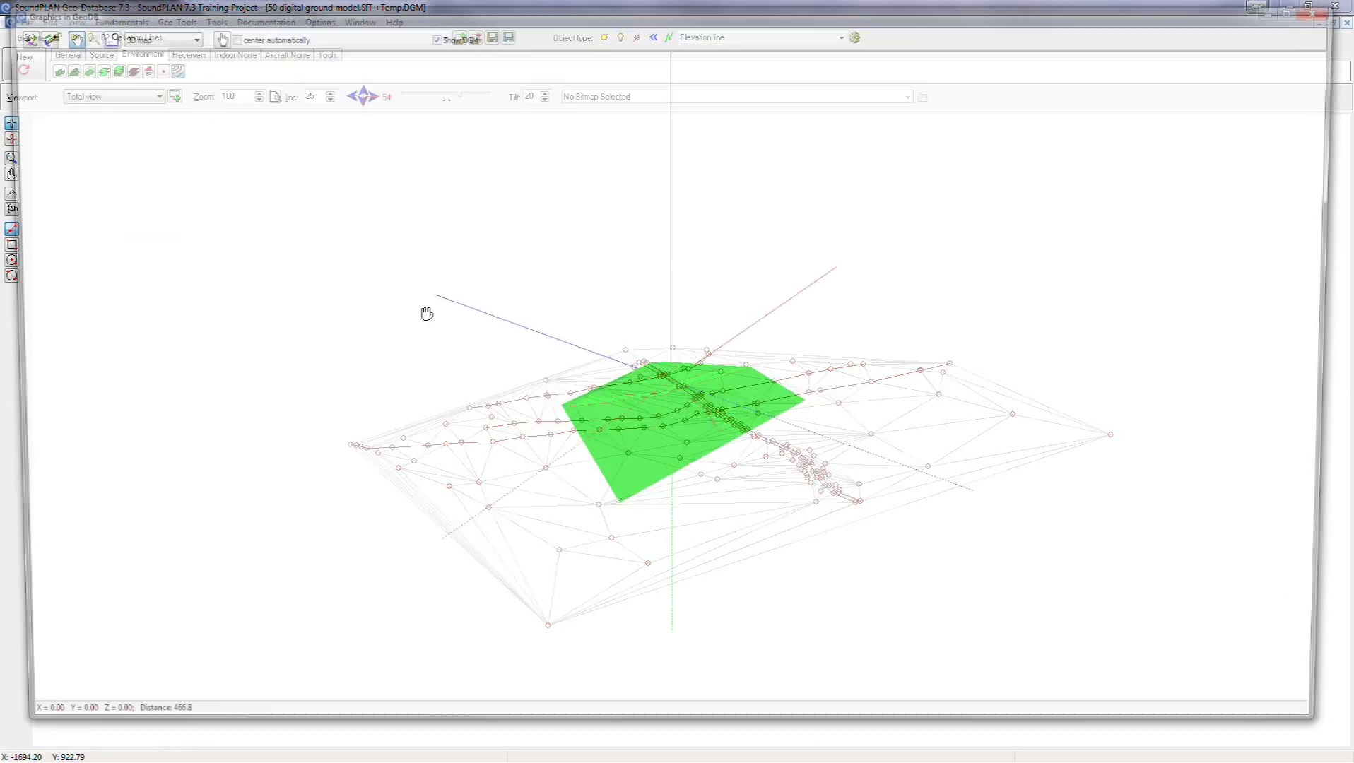
scroll(682, 425, up, 3)
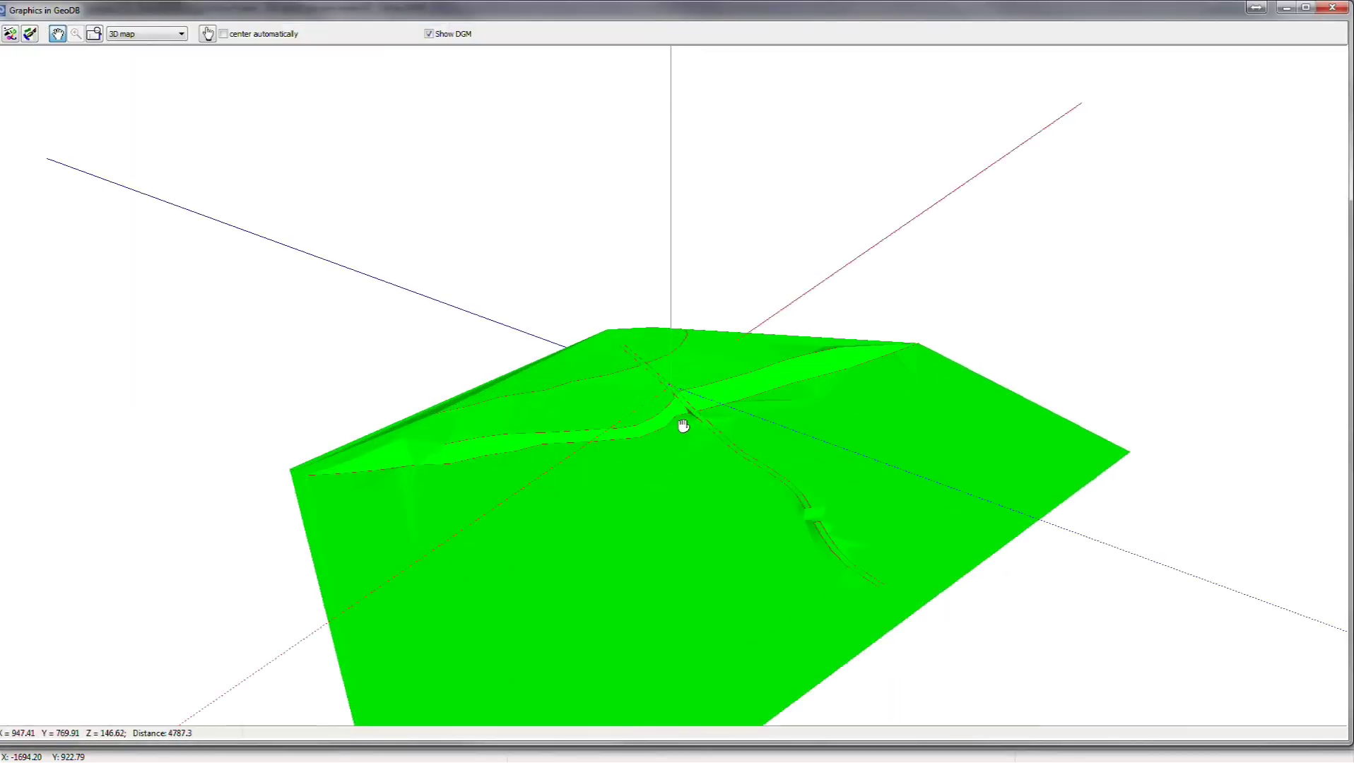
drag(683, 430, 683, 420)
scroll(684, 419, up, 2)
scroll(684, 419, up, 3)
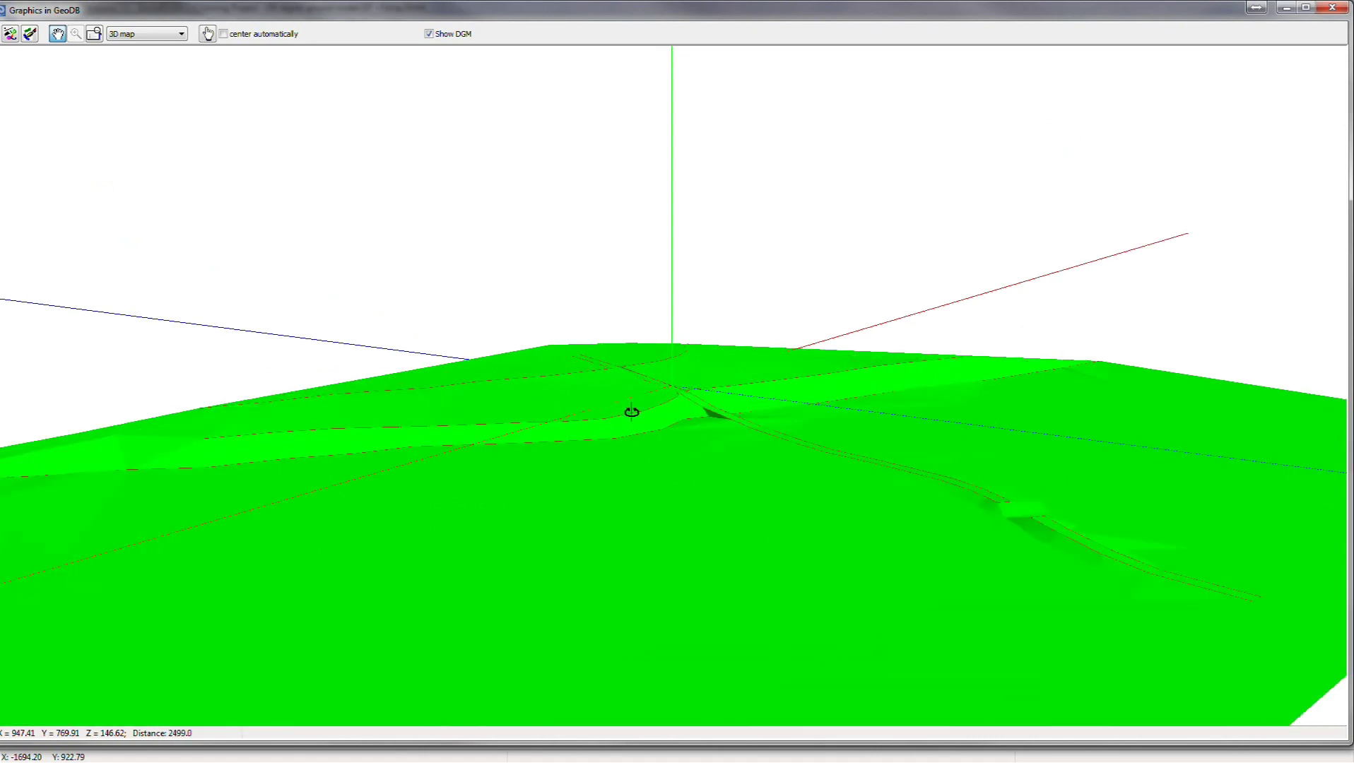
drag(699, 413, 784, 412)
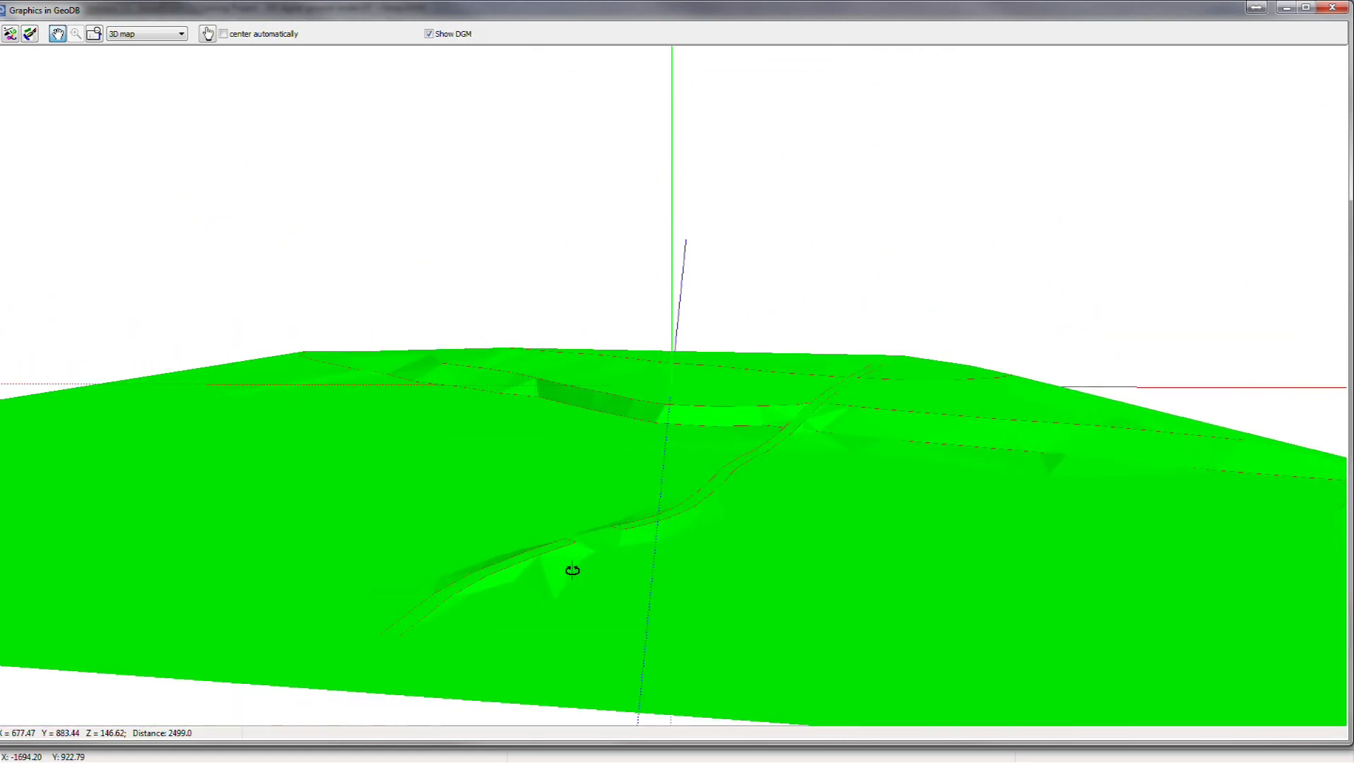
mouse_move(582, 568)
mouse_down()
mouse_move(622, 555)
mouse_move(592, 552)
mouse_up()
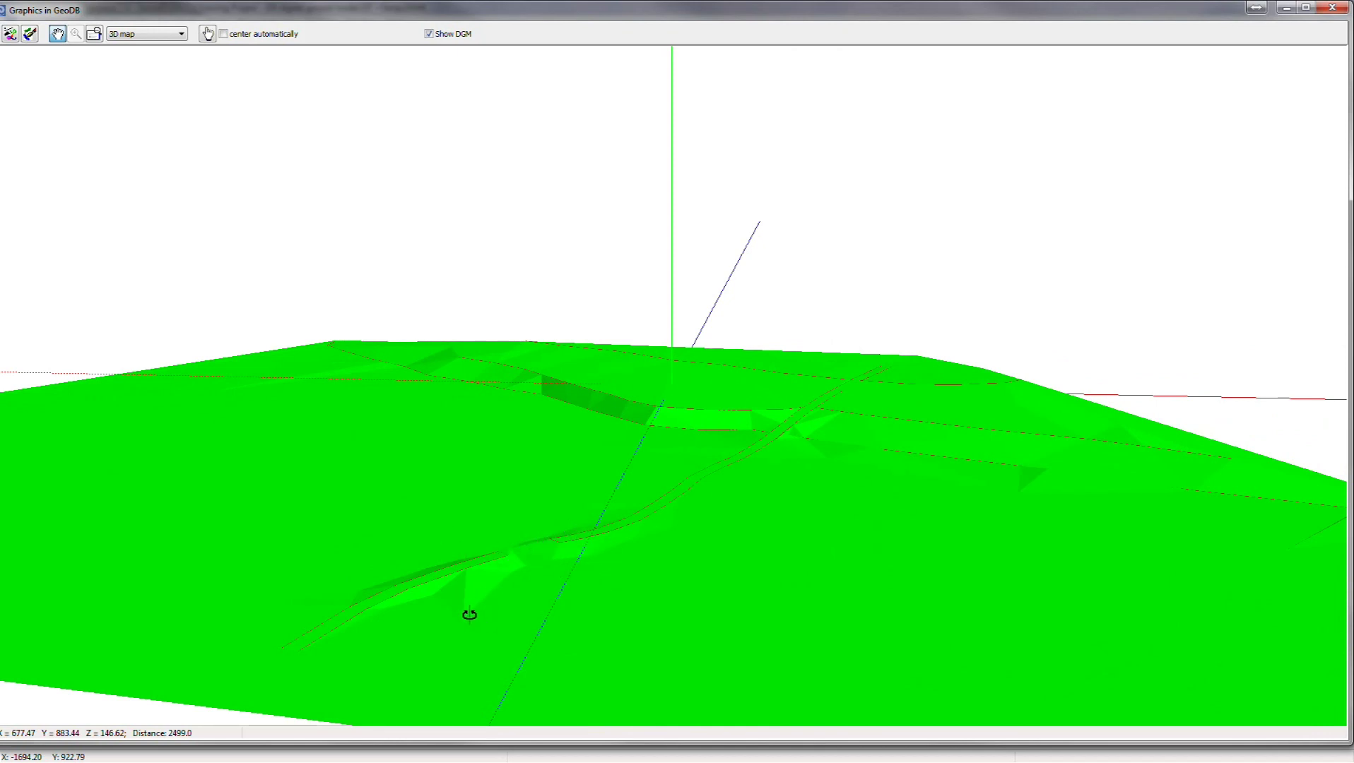
drag(531, 572, 841, 671)
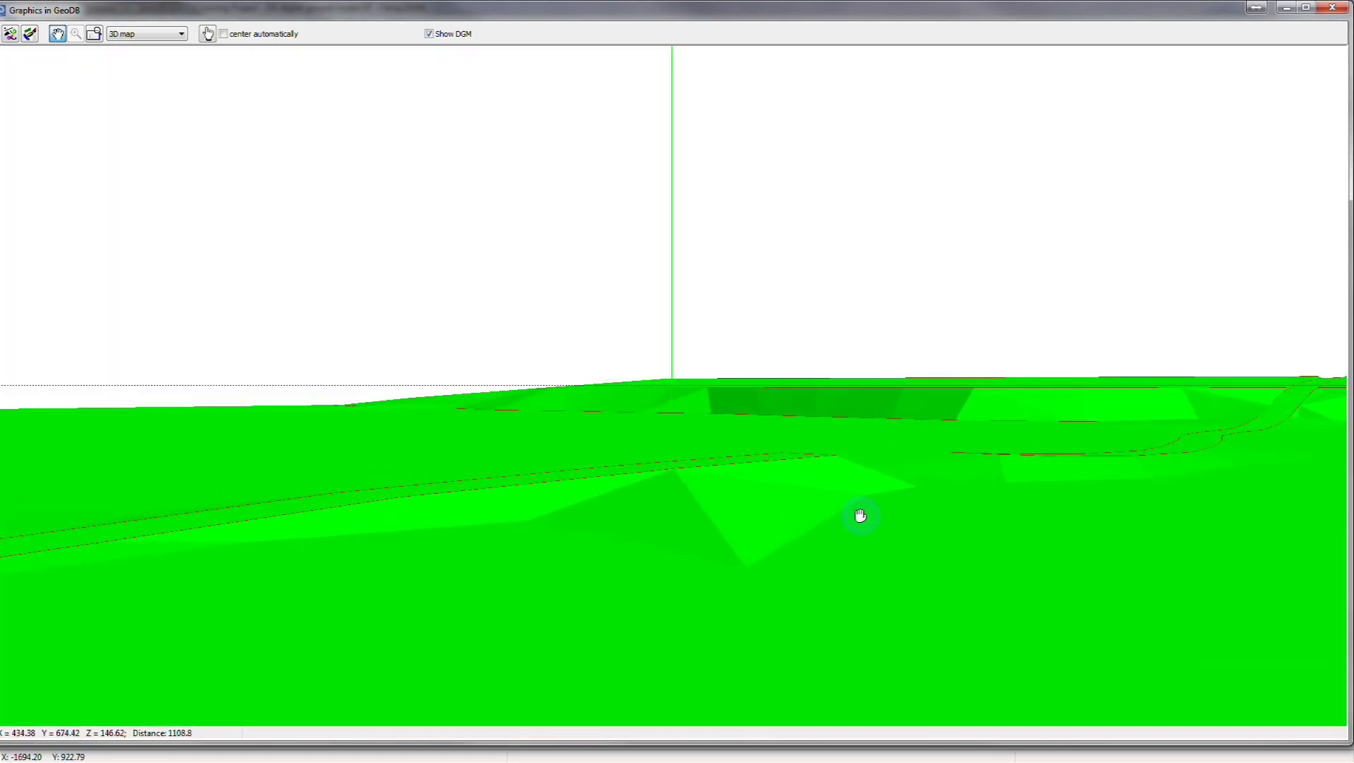
drag(860, 516, 851, 542)
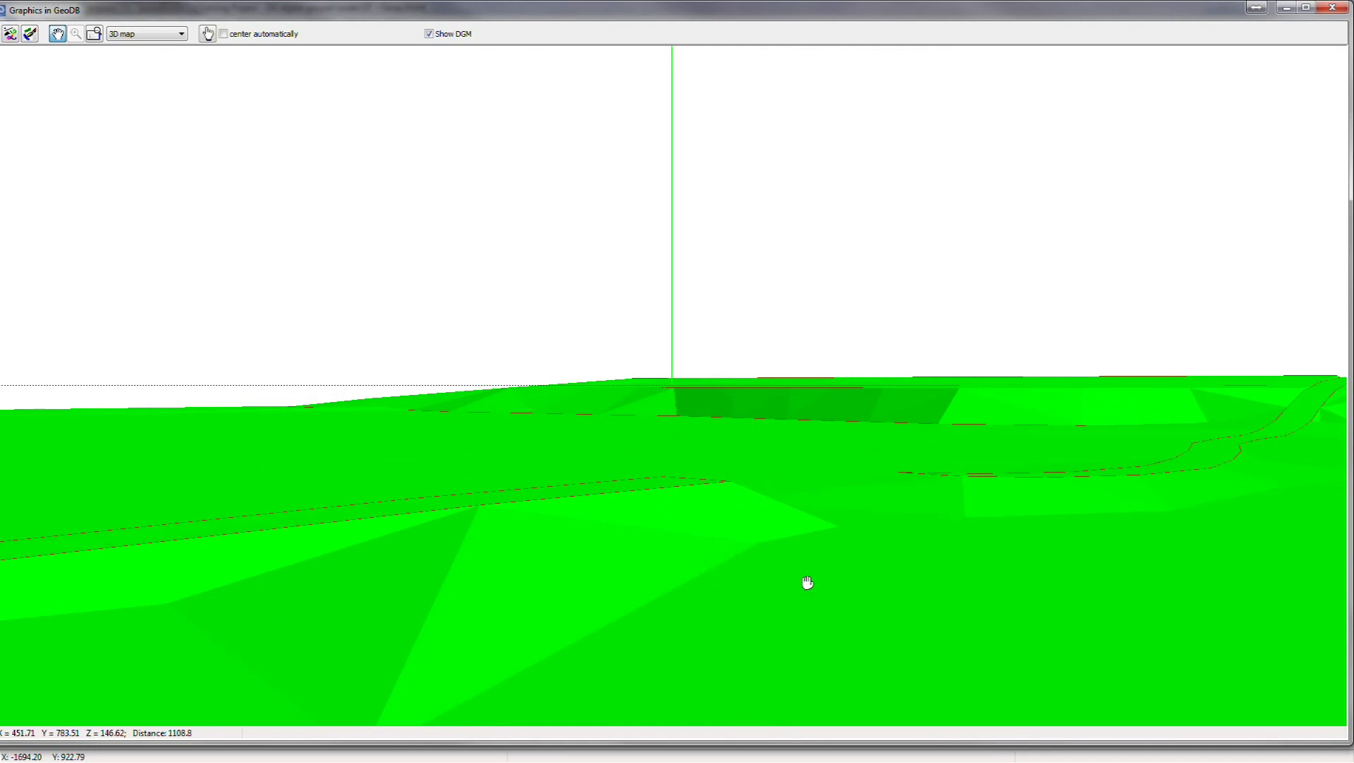
mouse_move(782, 506)
mouse_down()
mouse_move(795, 507)
mouse_move(785, 527)
mouse_up()
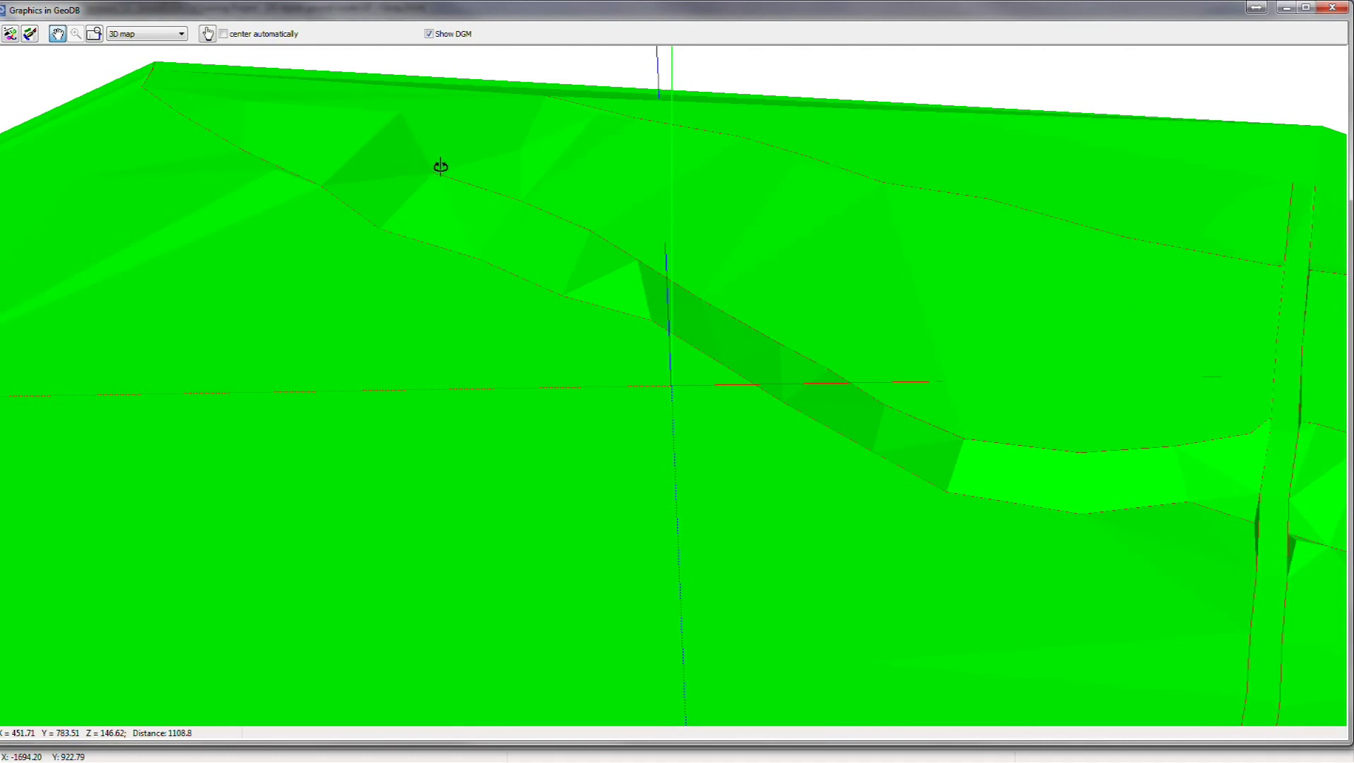
drag(534, 121, 578, 235)
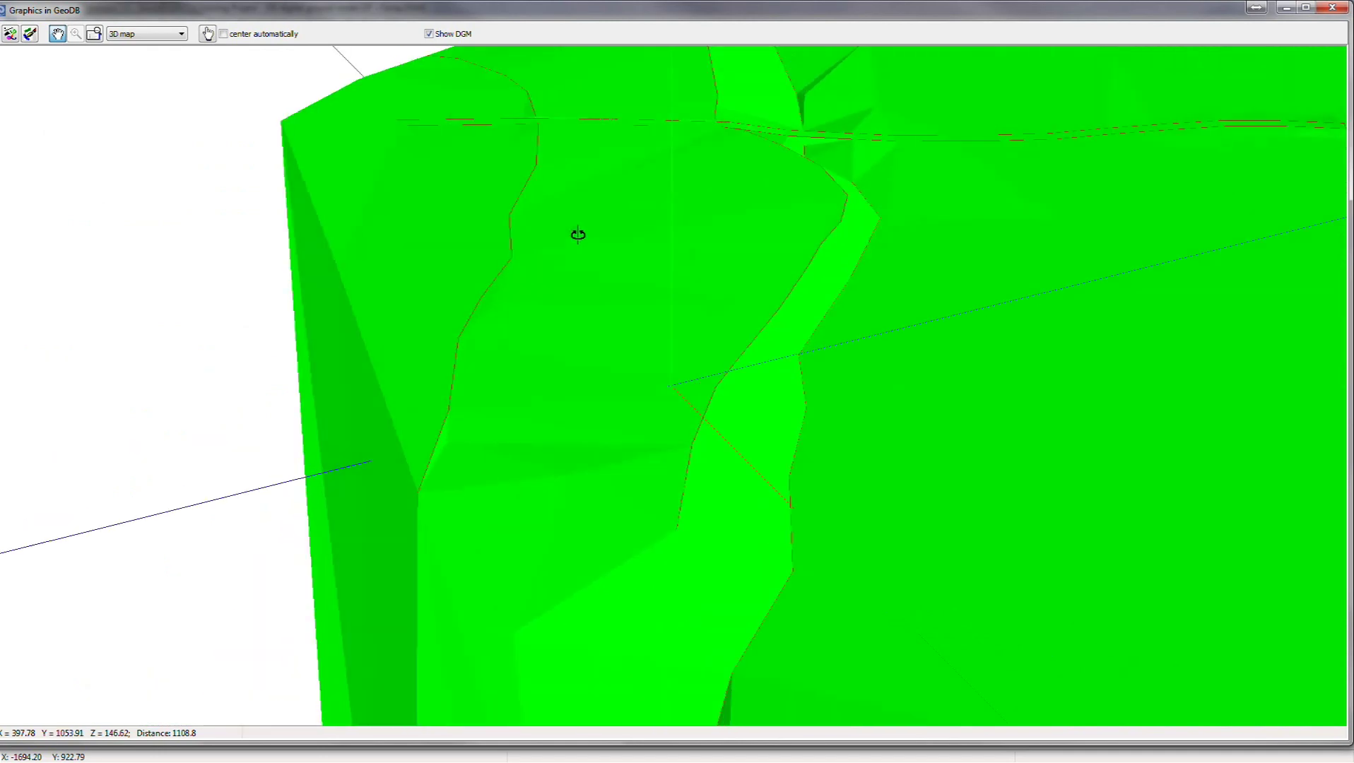
drag(527, 302, 424, 289)
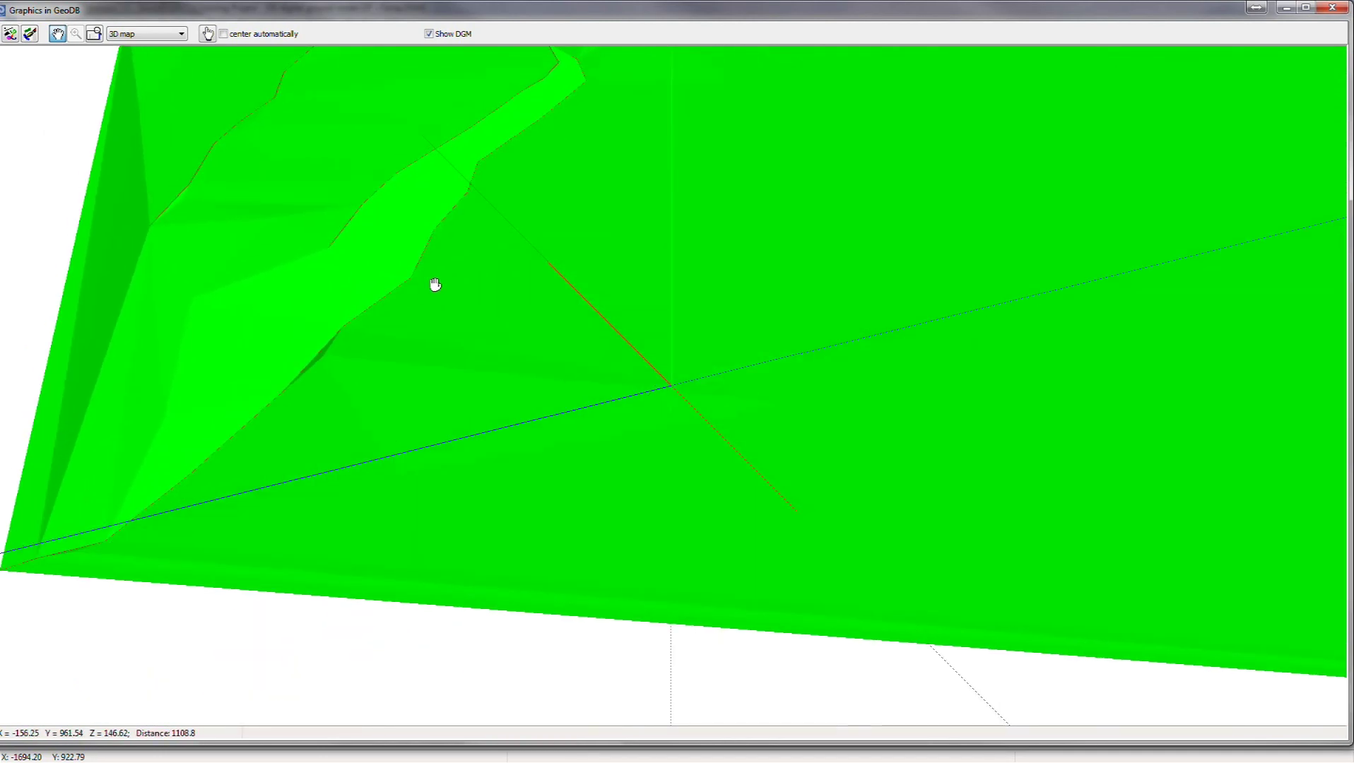
scroll(436, 283, down, 5)
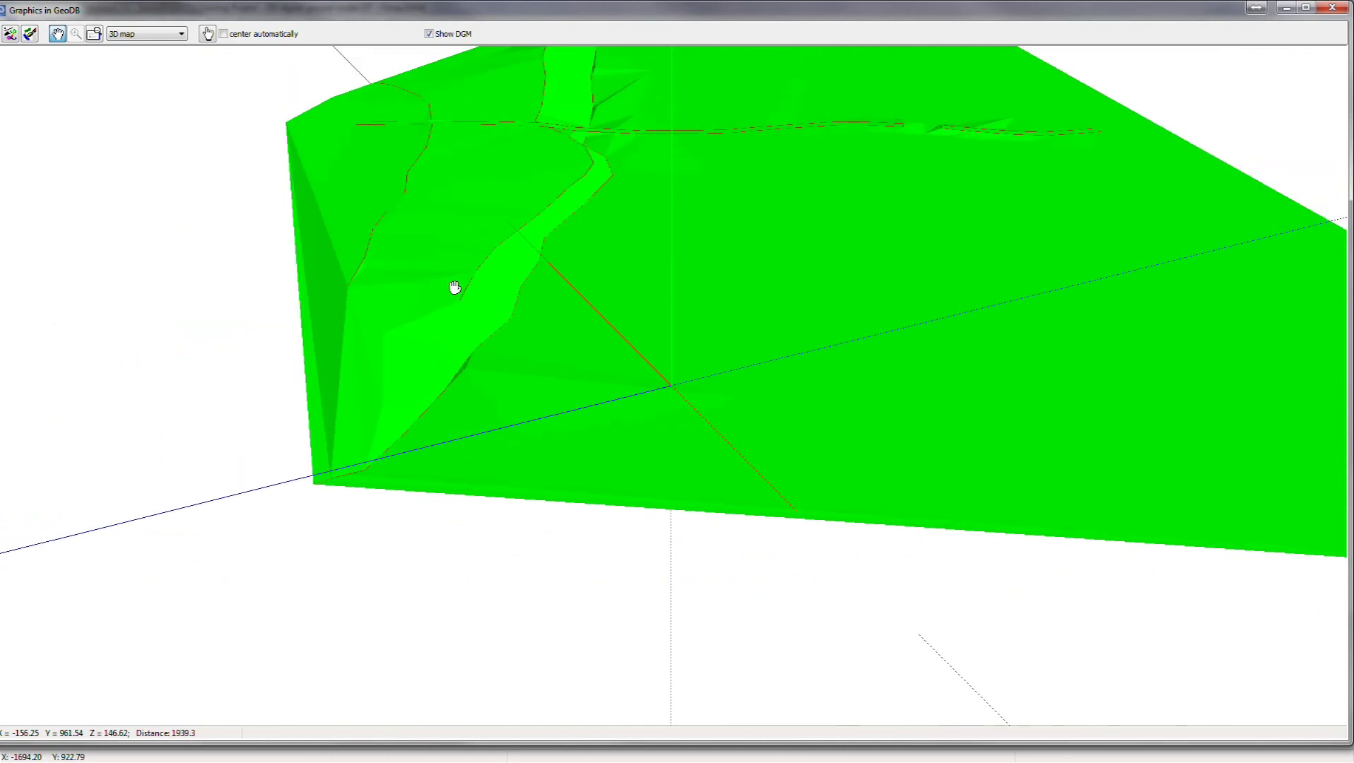
click(1330, 10)
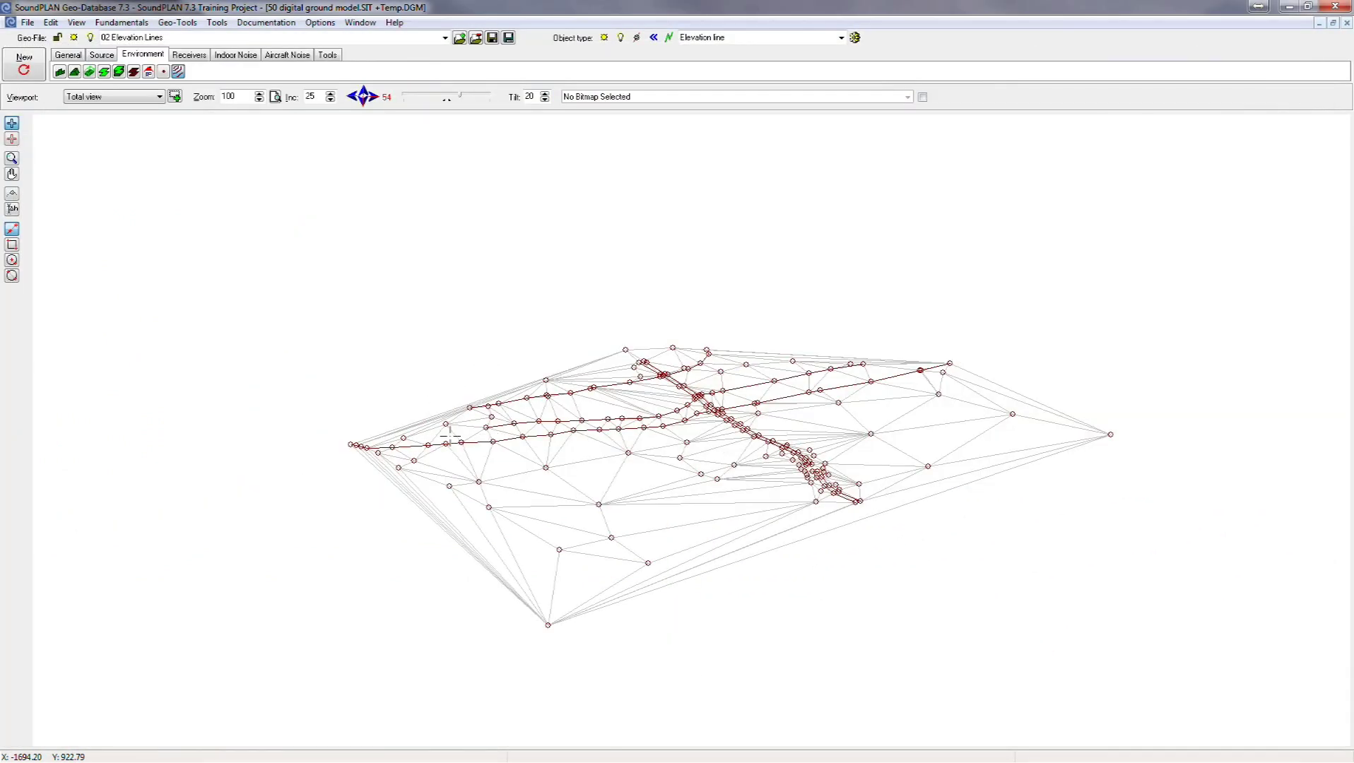
Move an elevation line's end vertex left and insert two extra vertices along it
drag(460, 424, 463, 422)
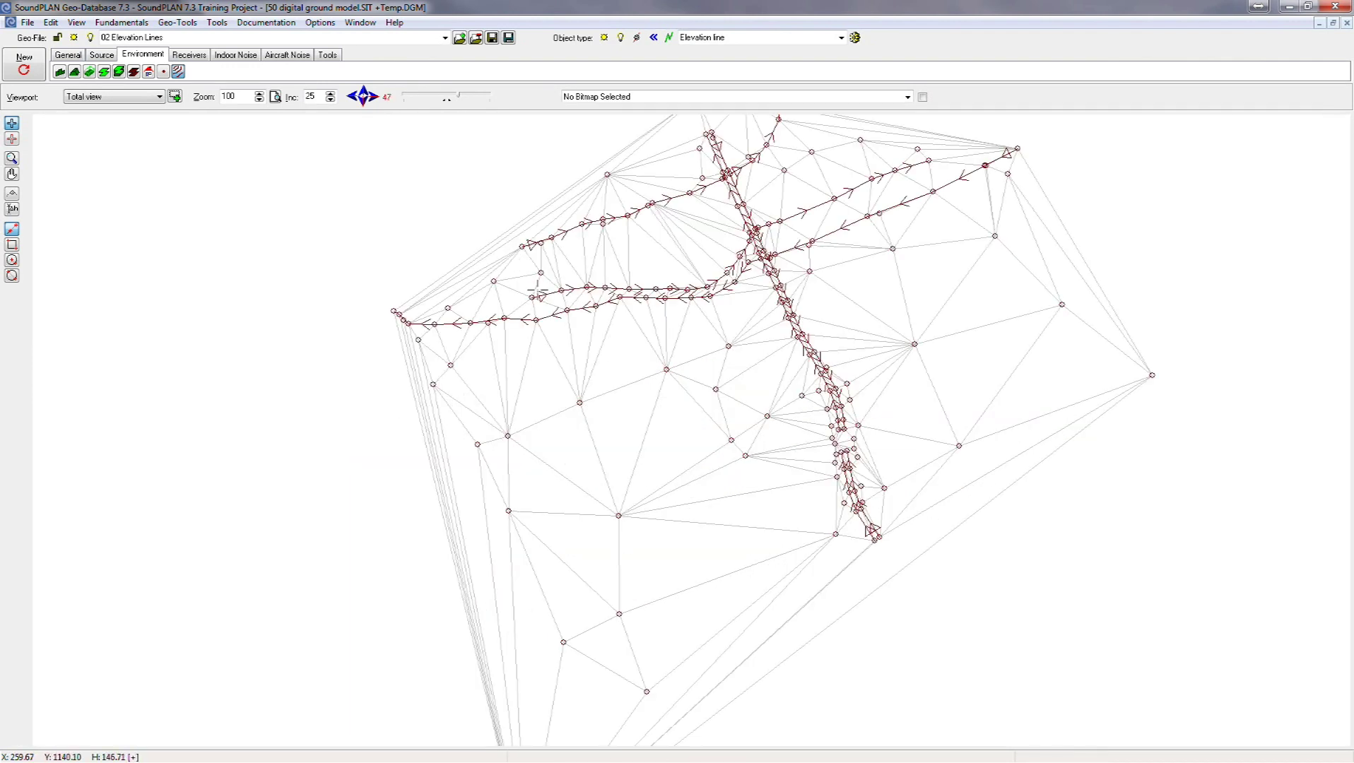
click(528, 291)
drag(532, 298, 459, 300)
right_click(460, 300)
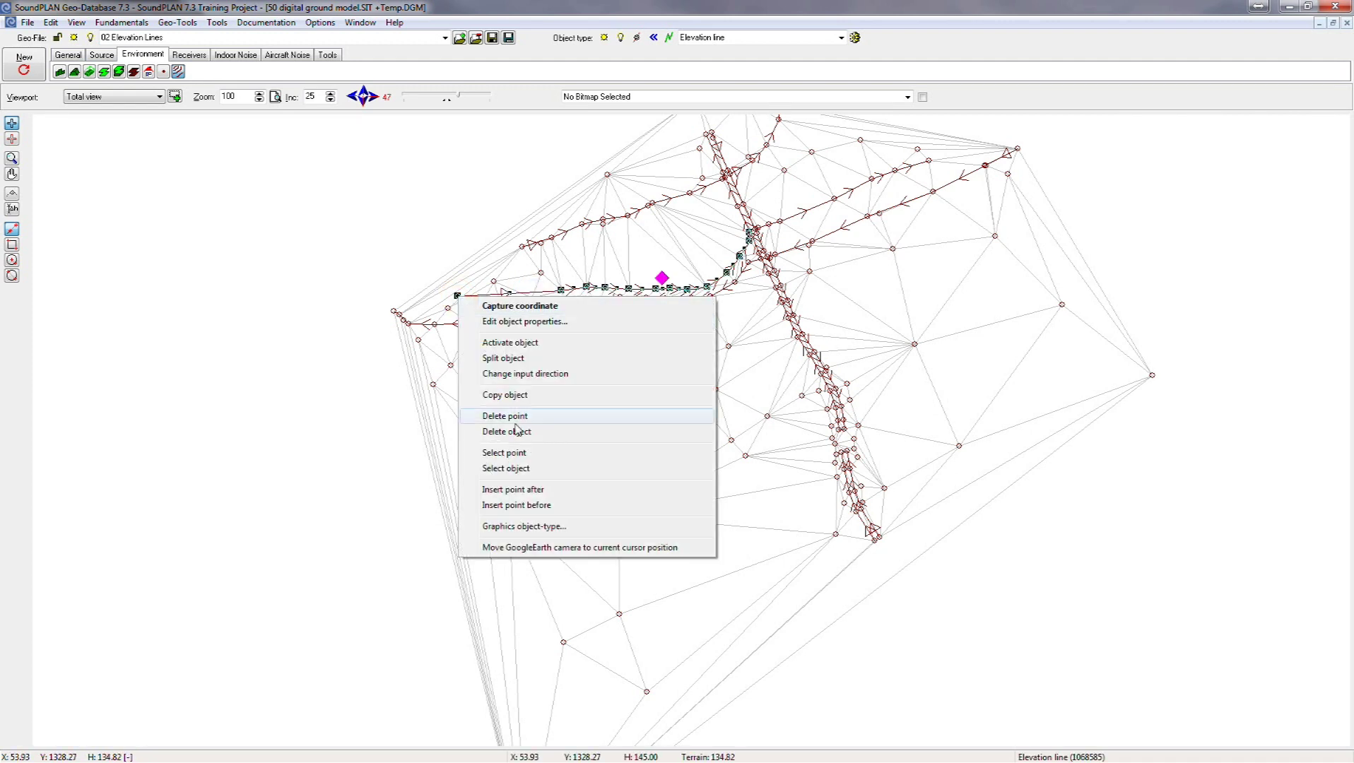
click(519, 489)
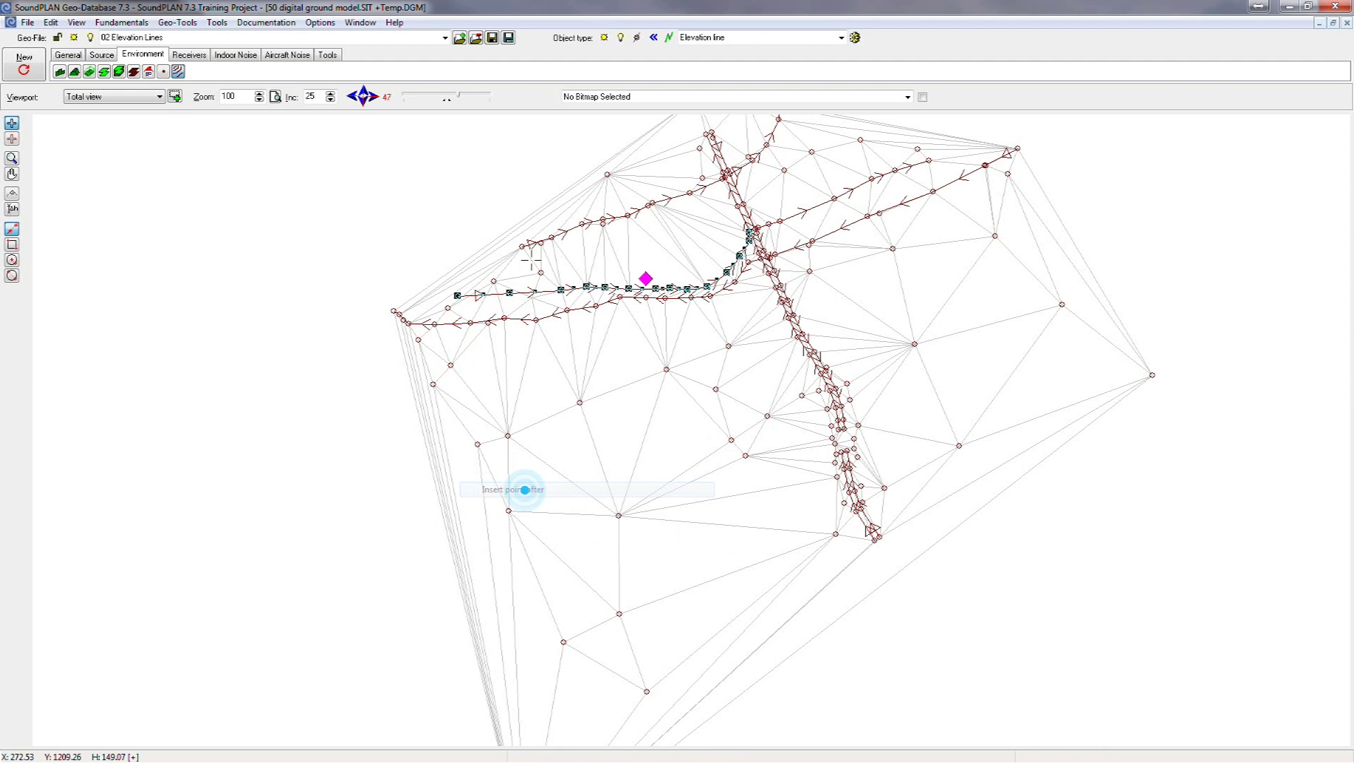
click(494, 301)
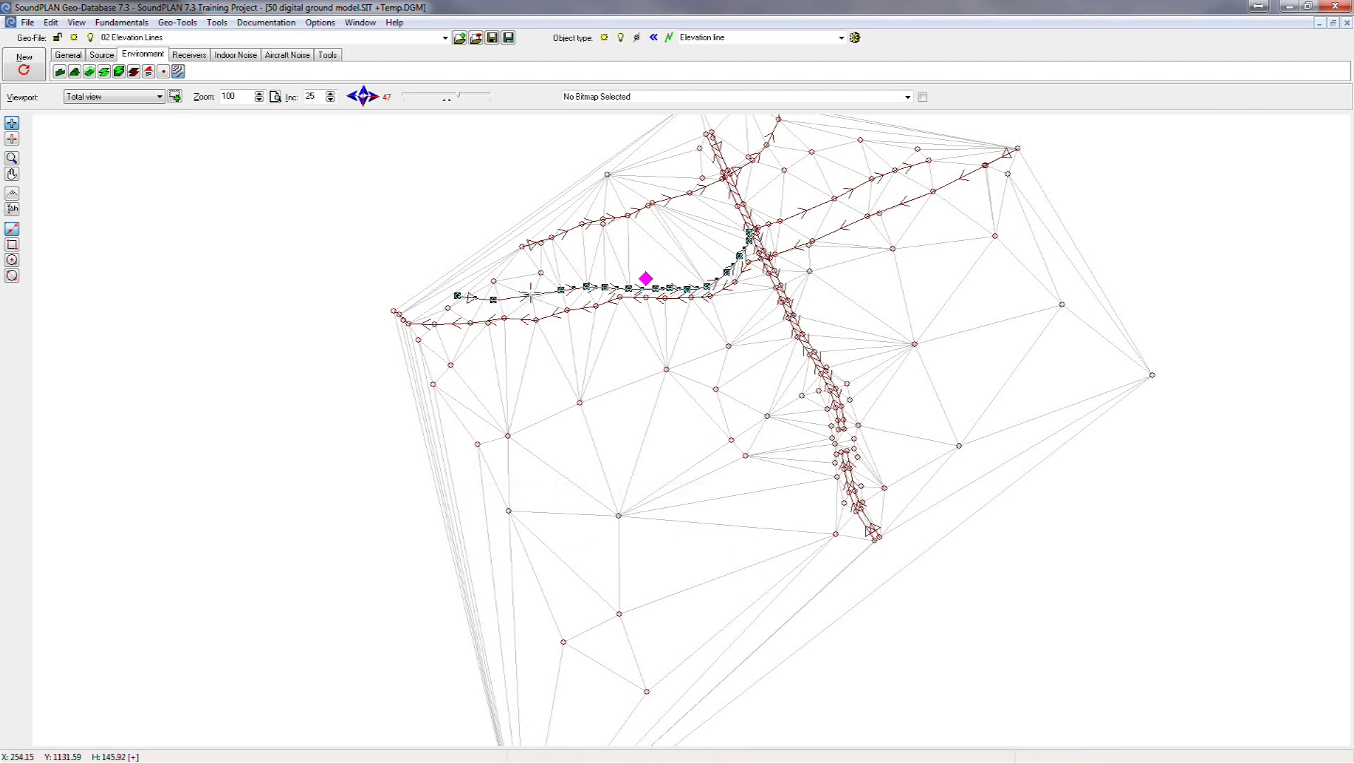
right_click(494, 301)
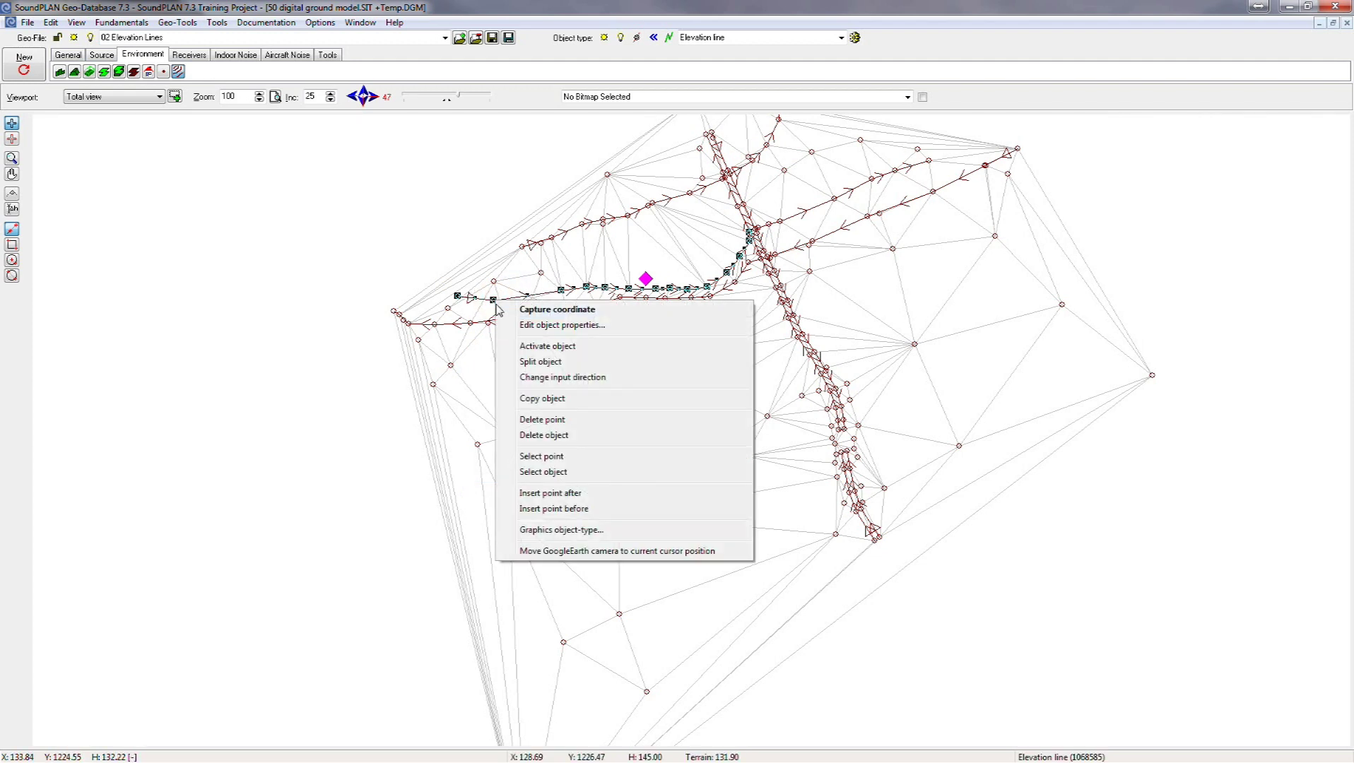
click(569, 495)
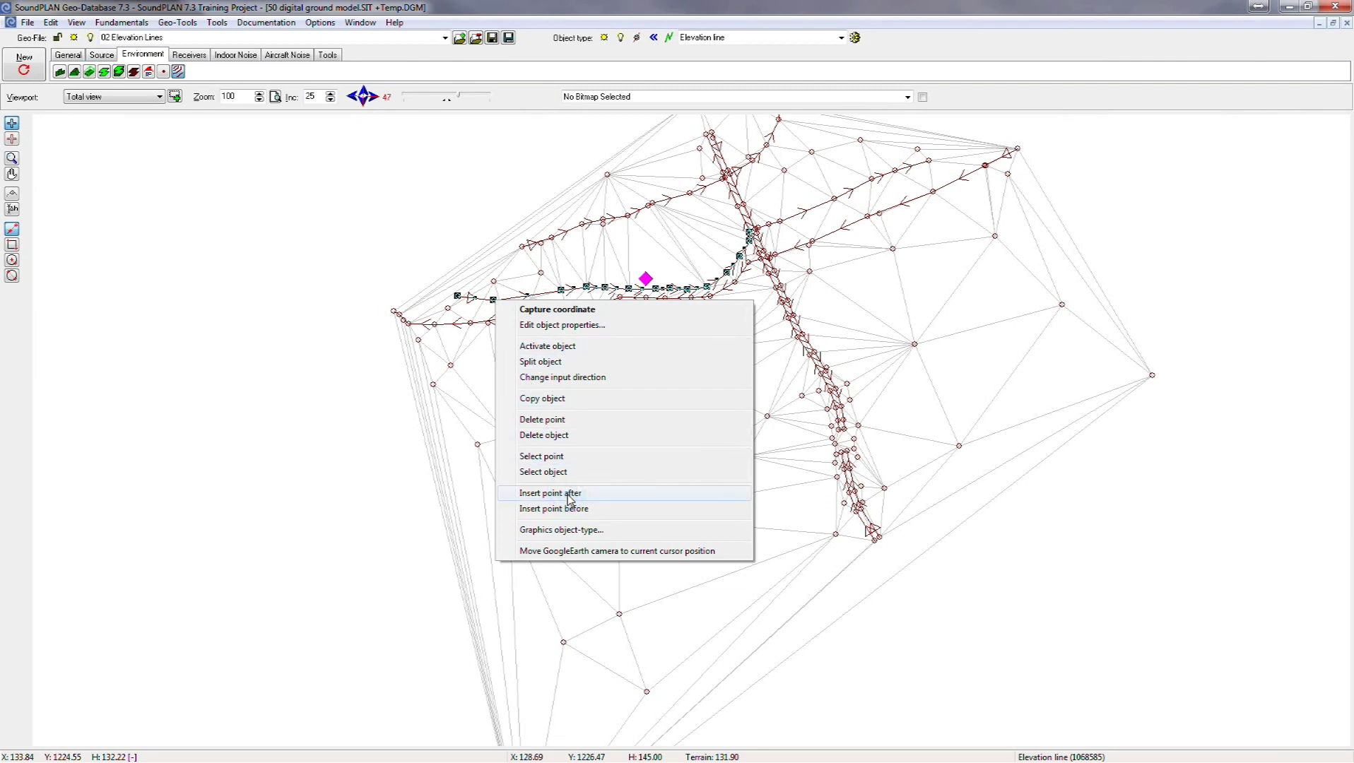
click(569, 495)
click(527, 298)
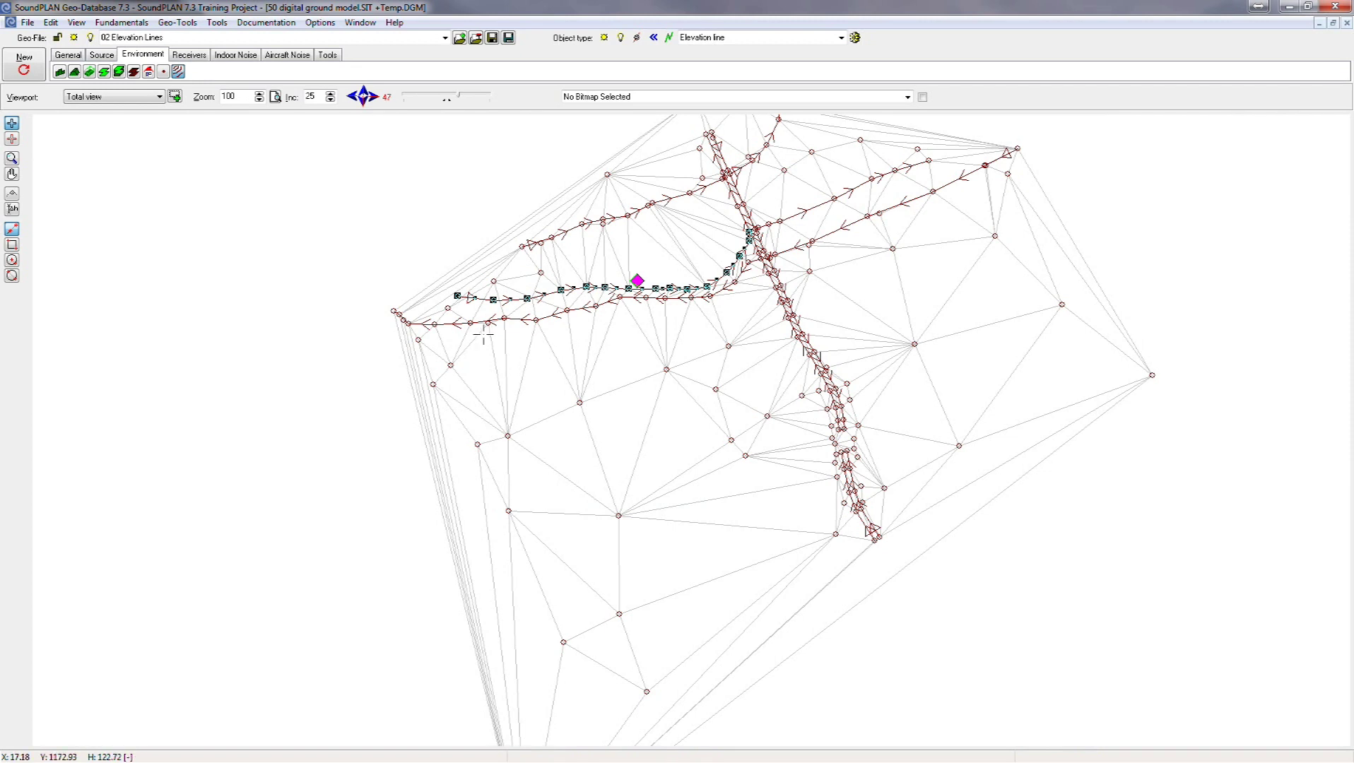
scroll(483, 338, up, 6)
click(493, 308)
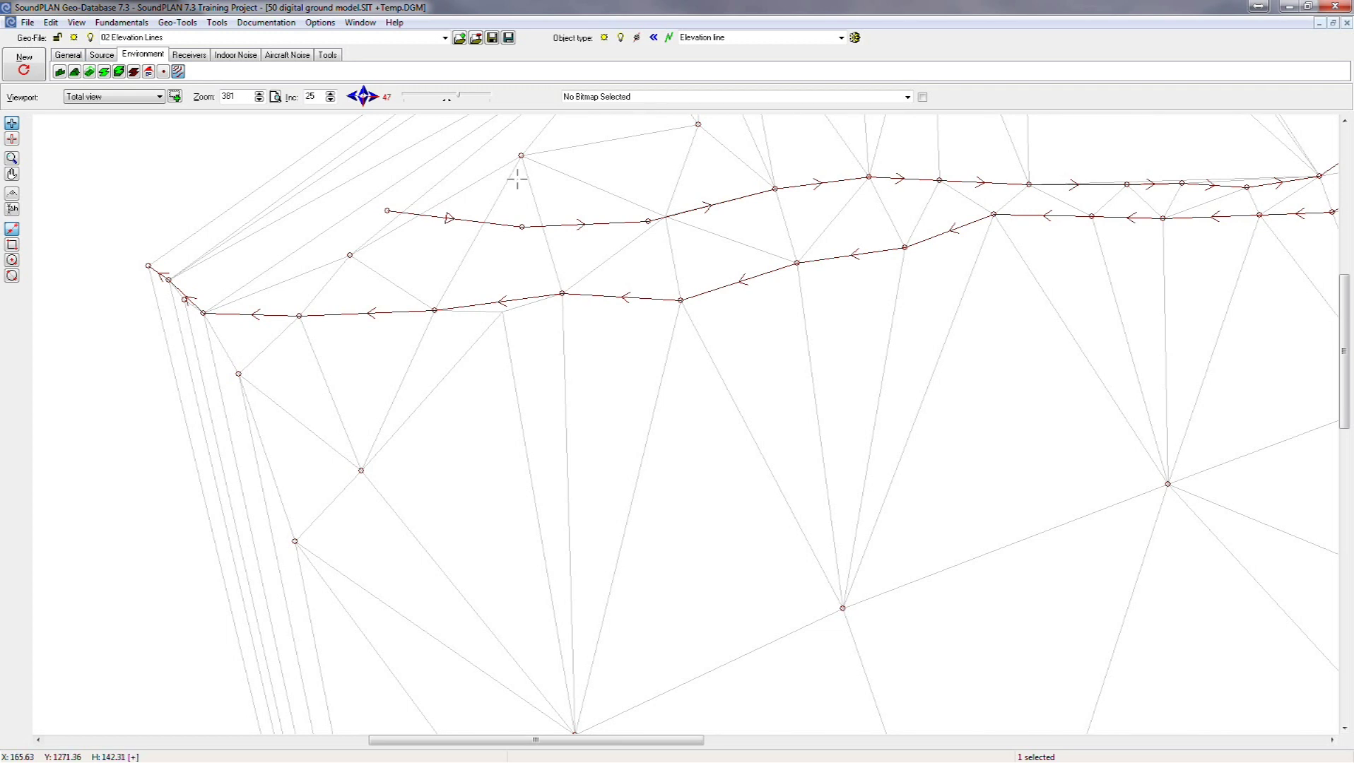
Shift a vertex of the upper elevation line west of the crossing and add a vertex
click(520, 226)
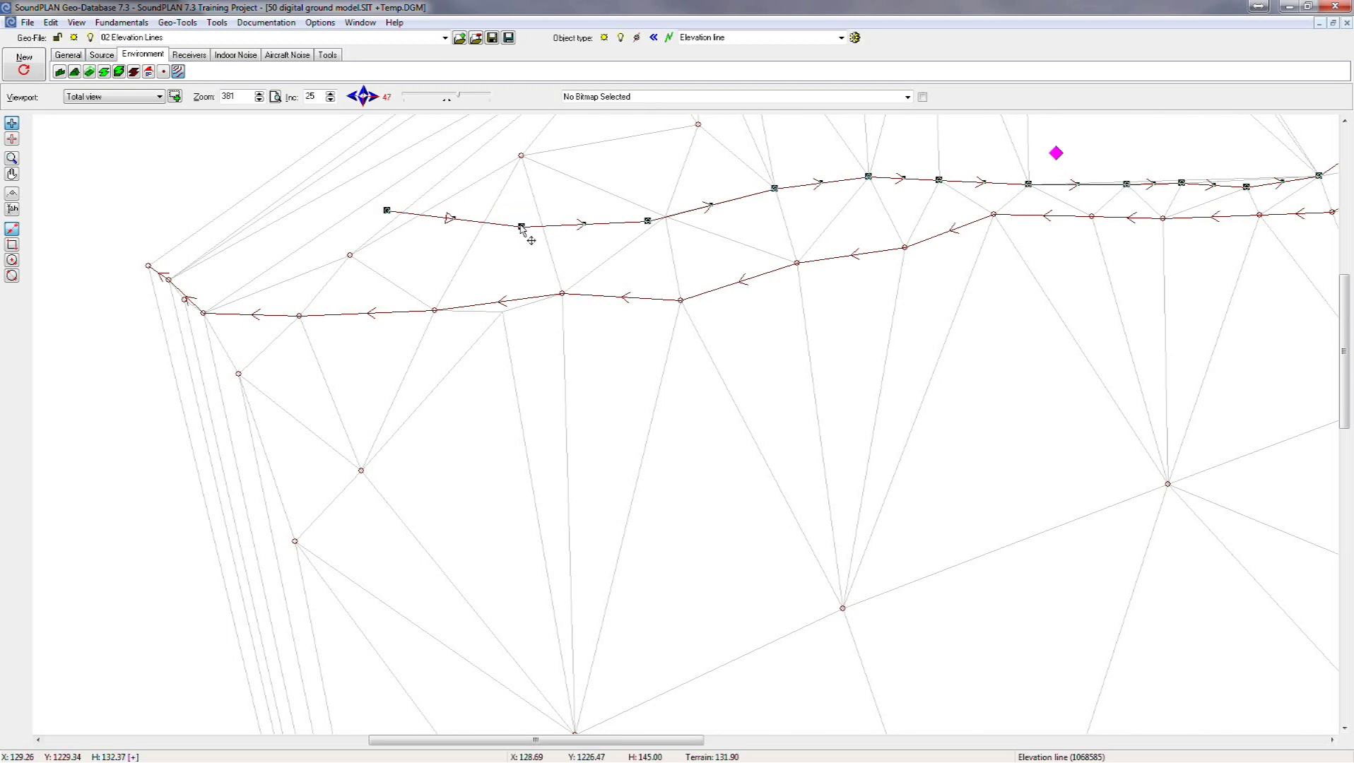
drag(524, 230, 496, 239)
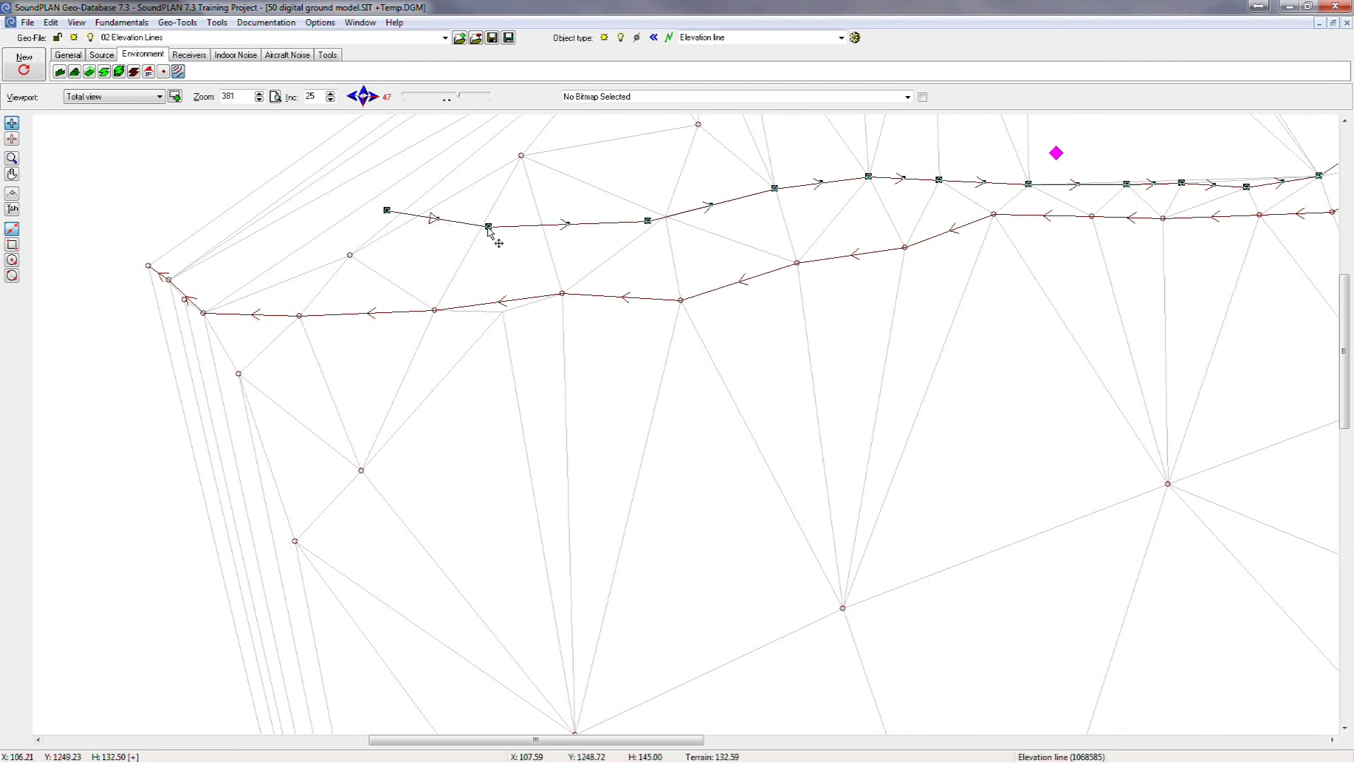
right_click(495, 238)
click(562, 420)
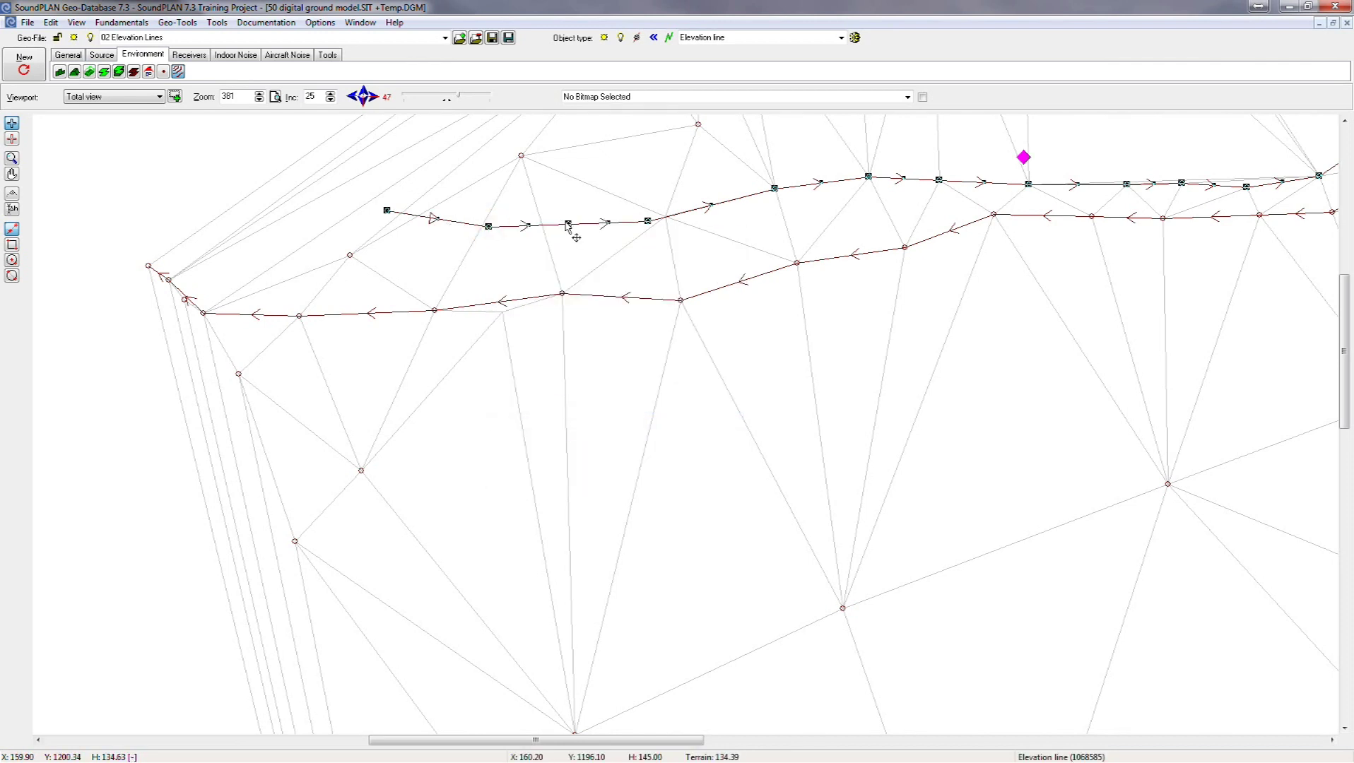
click(567, 223)
click(566, 230)
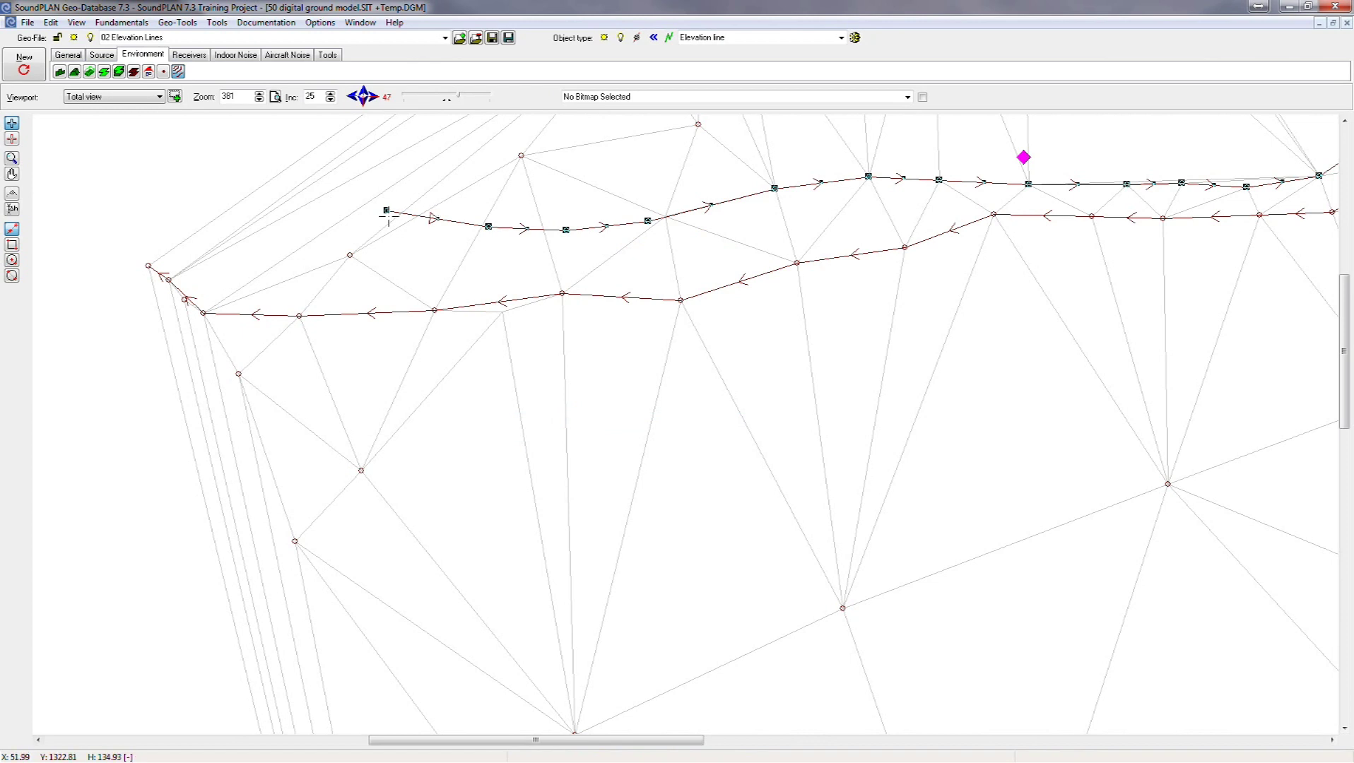
Extend the upper line's western end north-west, add a vertex there, then show the total view
drag(386, 211, 290, 169)
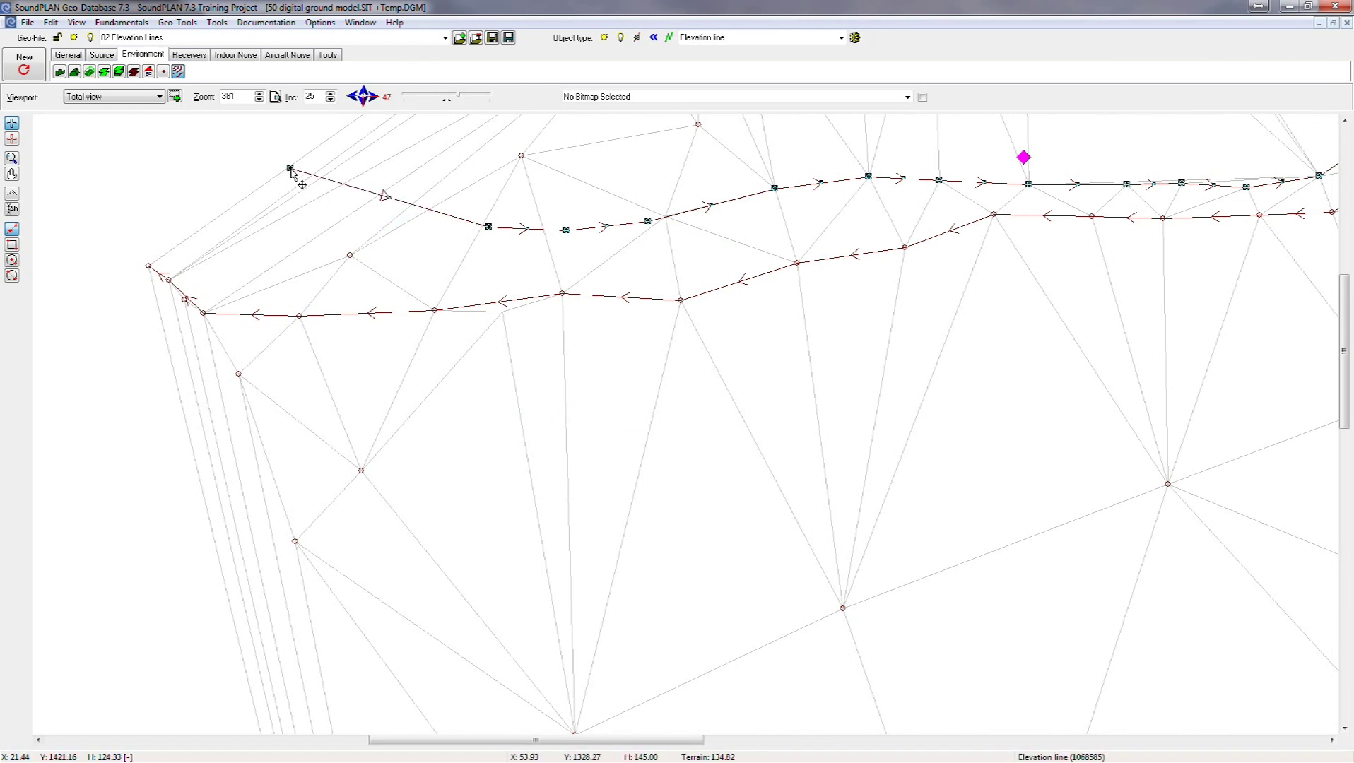
right_click(291, 169)
click(367, 362)
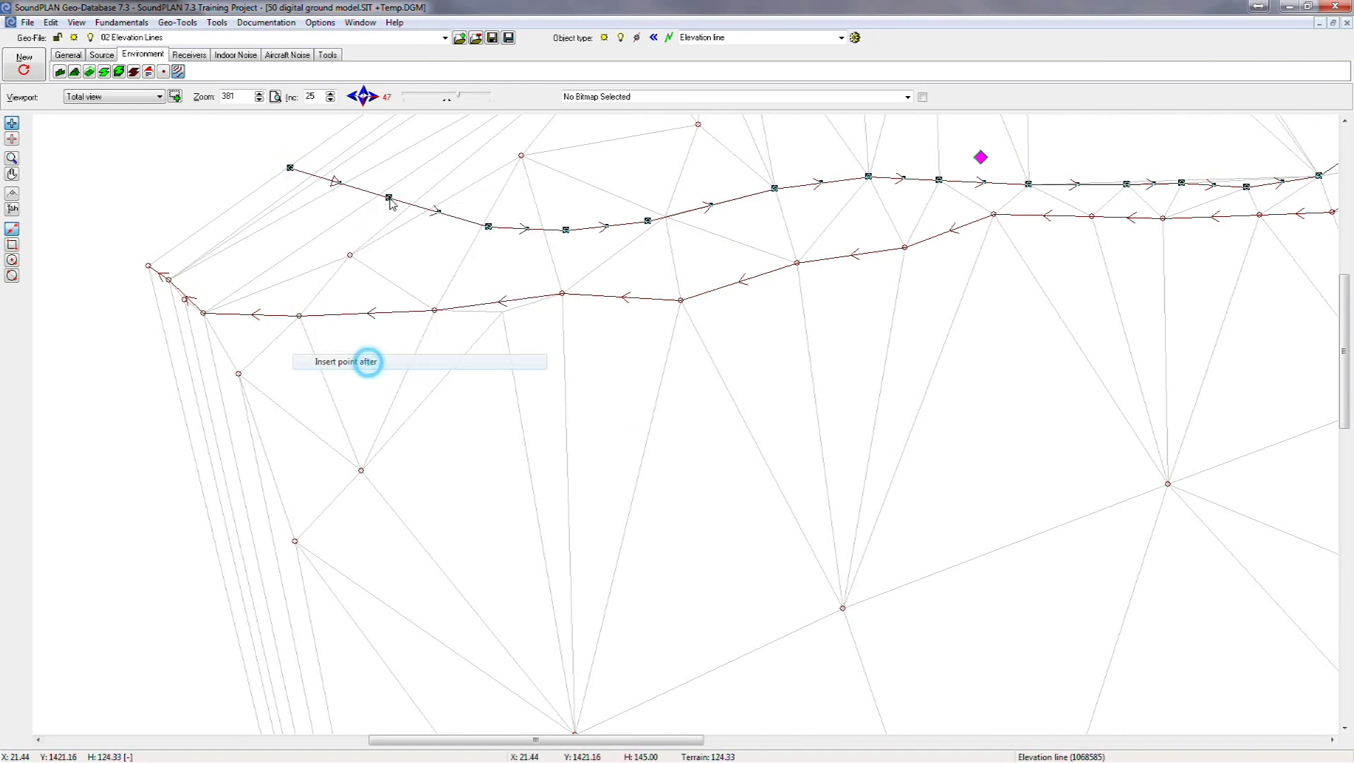
drag(389, 199, 385, 221)
key(Home)
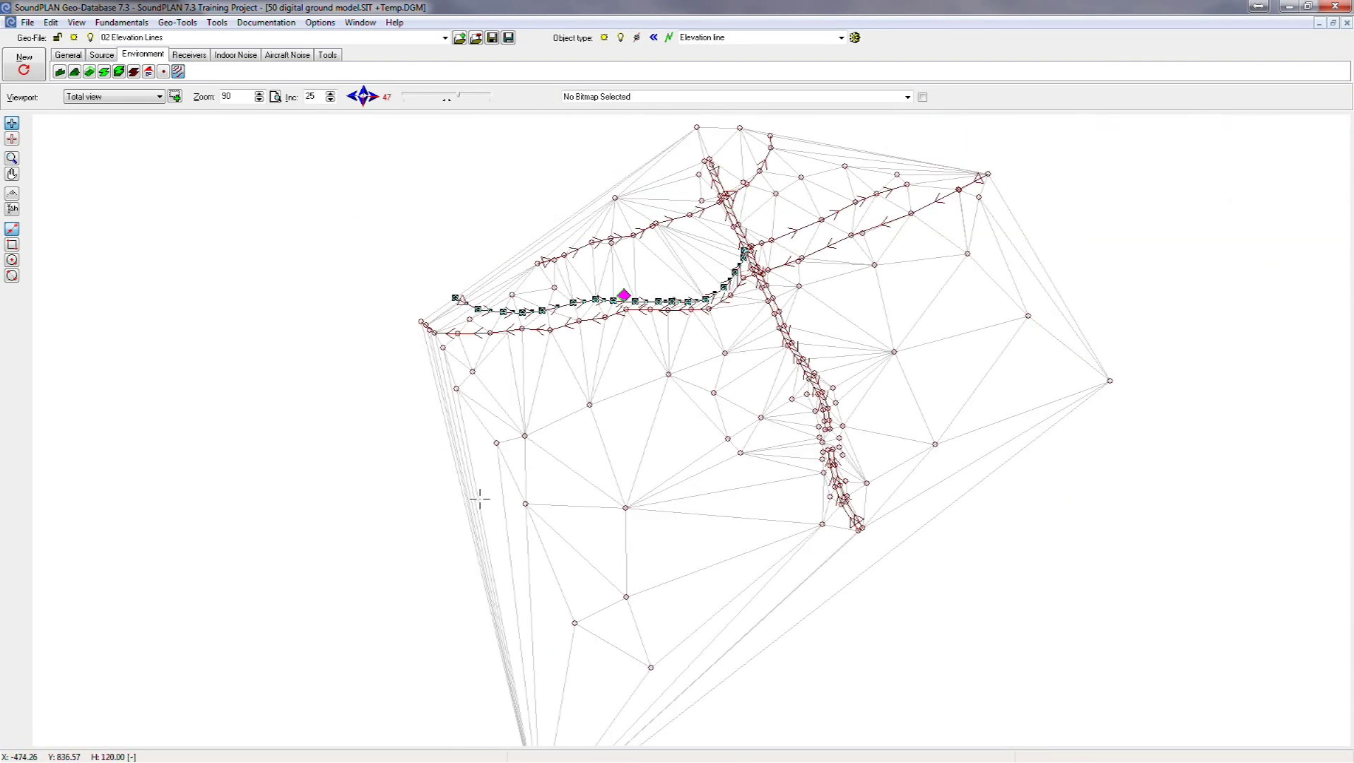
Shift two spot heights near the model's western edge to new positions further west
click(496, 443)
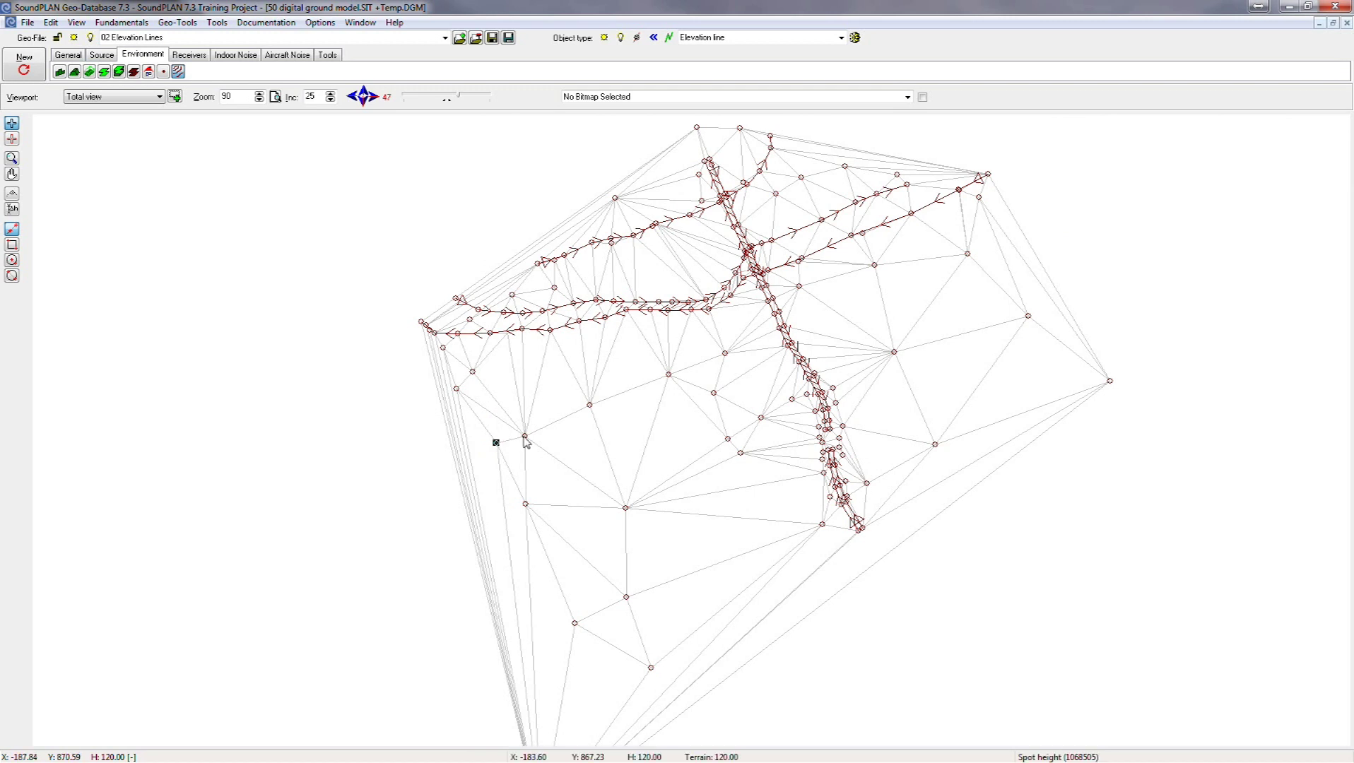
click(454, 450)
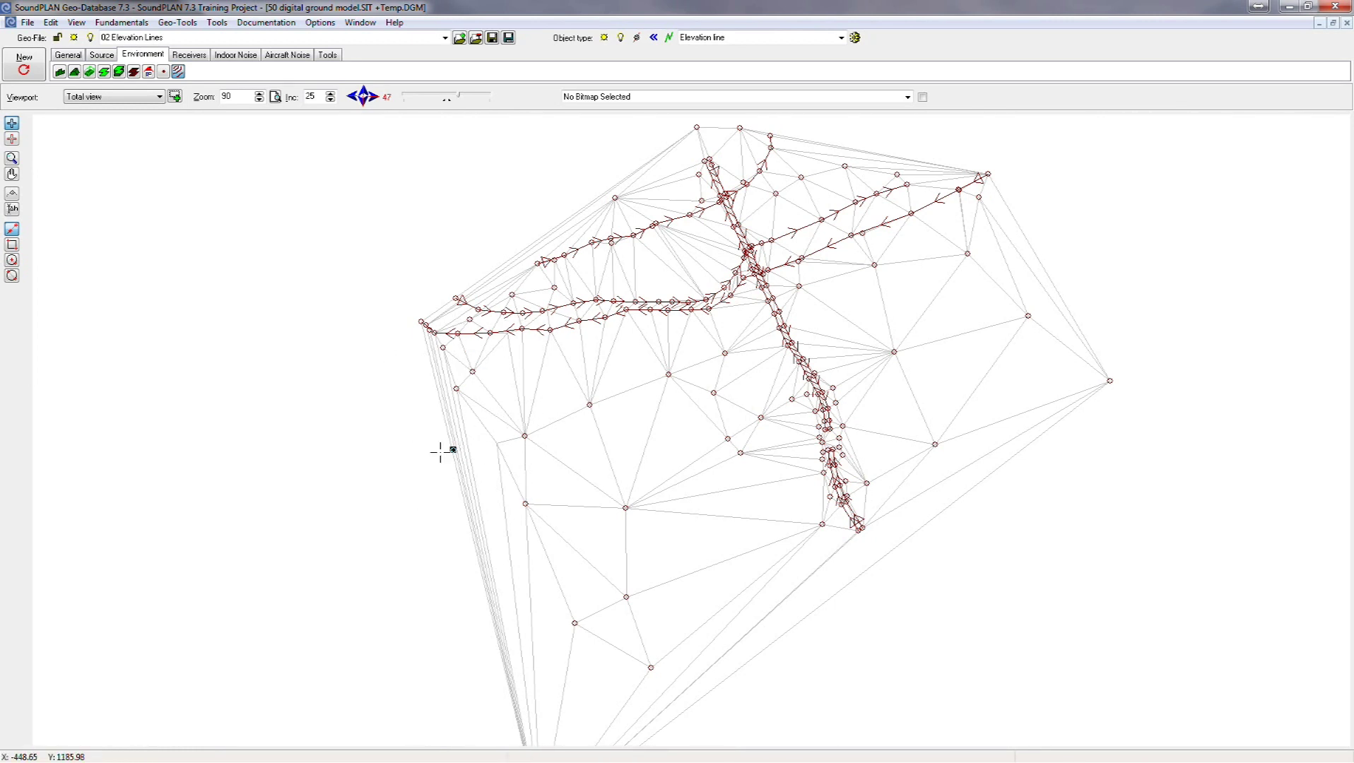
click(456, 387)
drag(457, 389, 442, 390)
Start a new elevation line below the road's end at 120 m elevation
scroll(852, 437, up, 4)
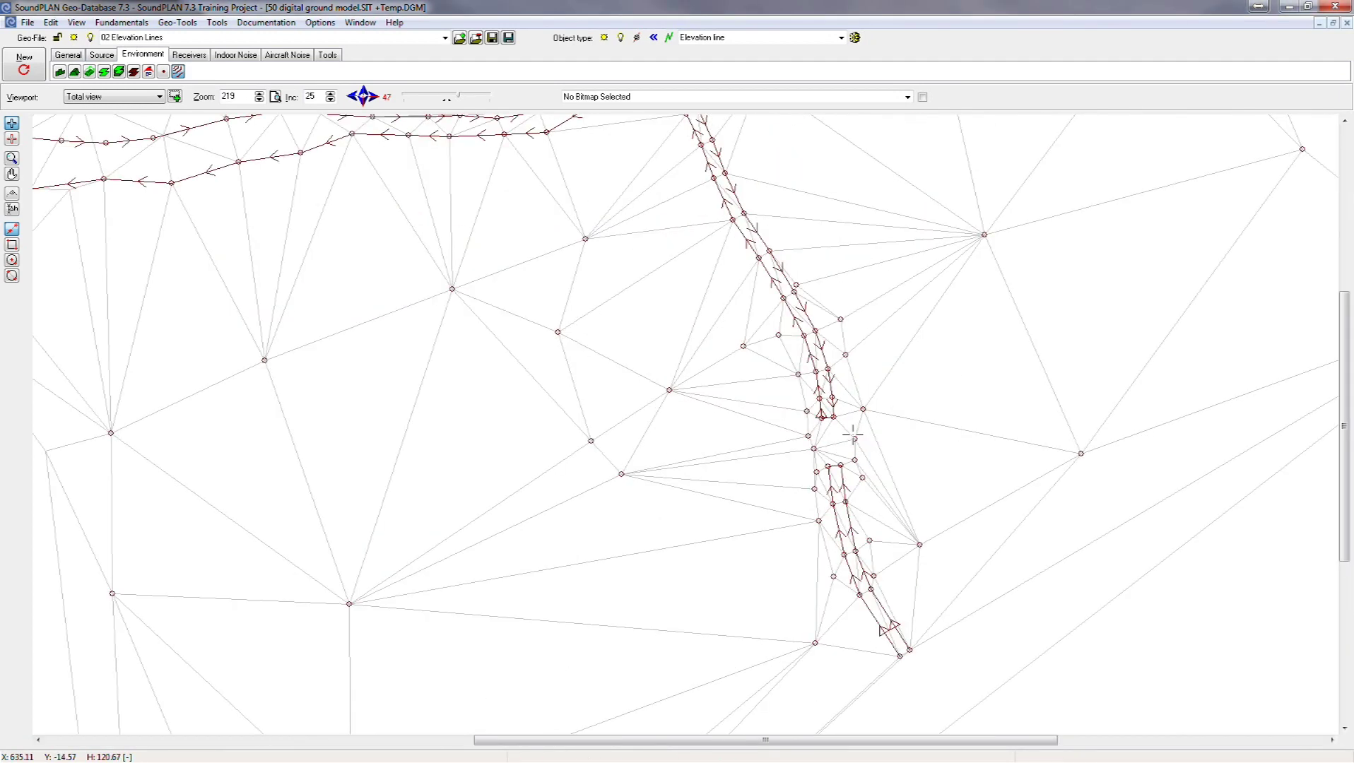
scroll(853, 437, up, 7)
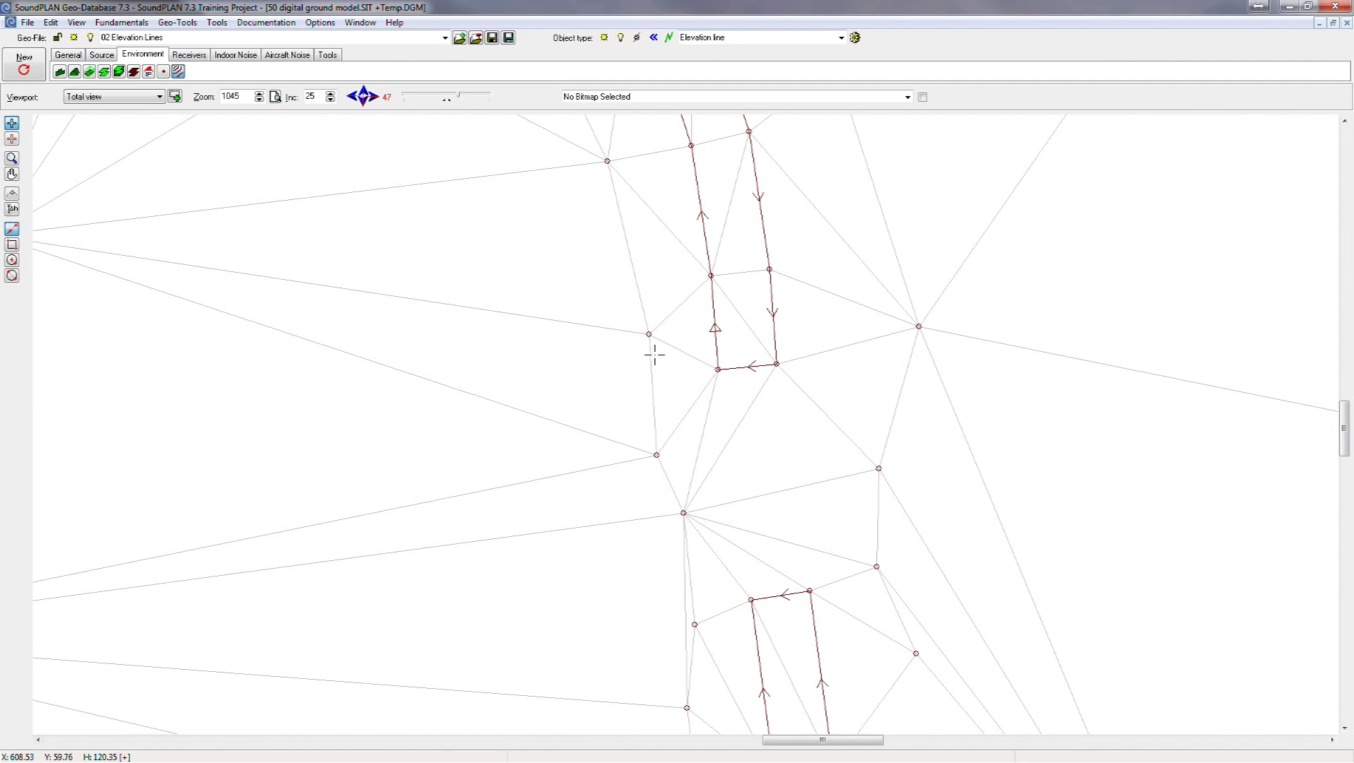
click(651, 359)
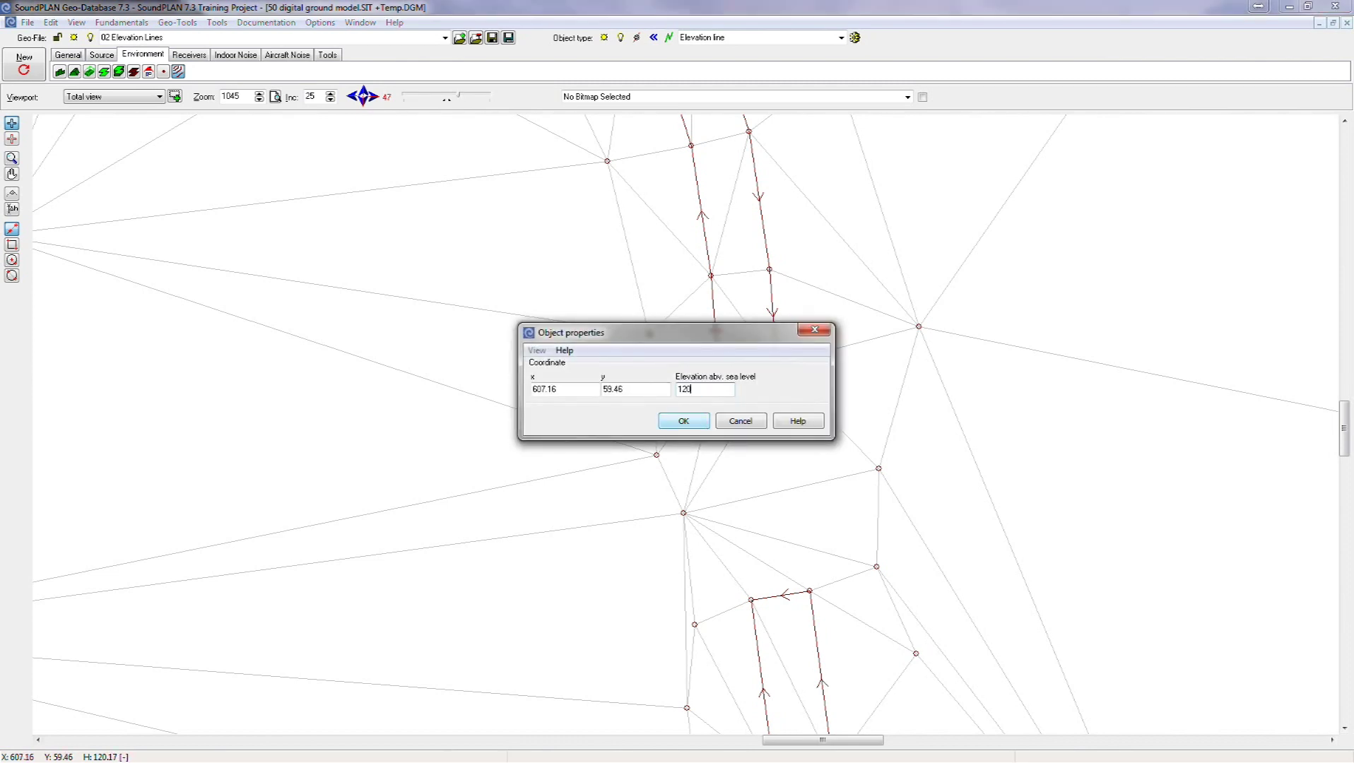
click(696, 425)
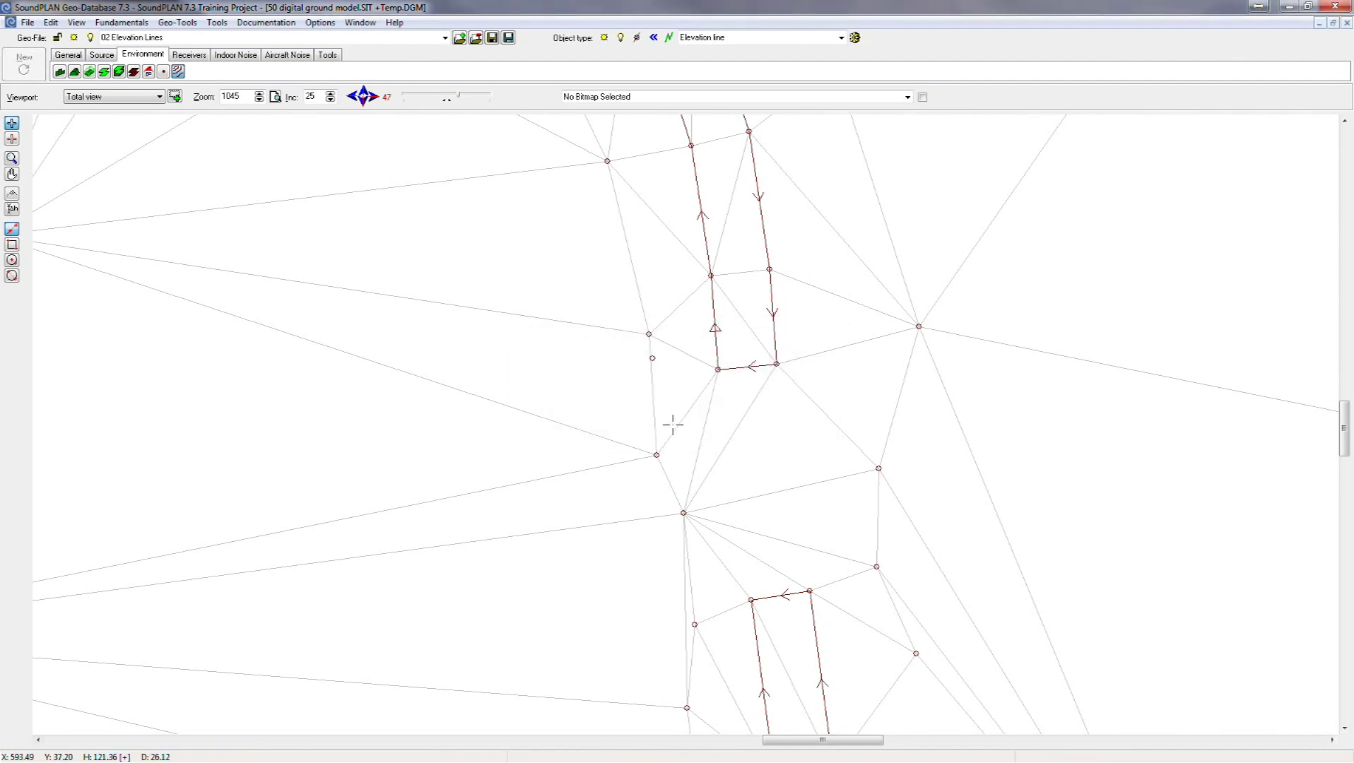
Add the curving vertices around the bridge gap, finish the line and select it
click(664, 403)
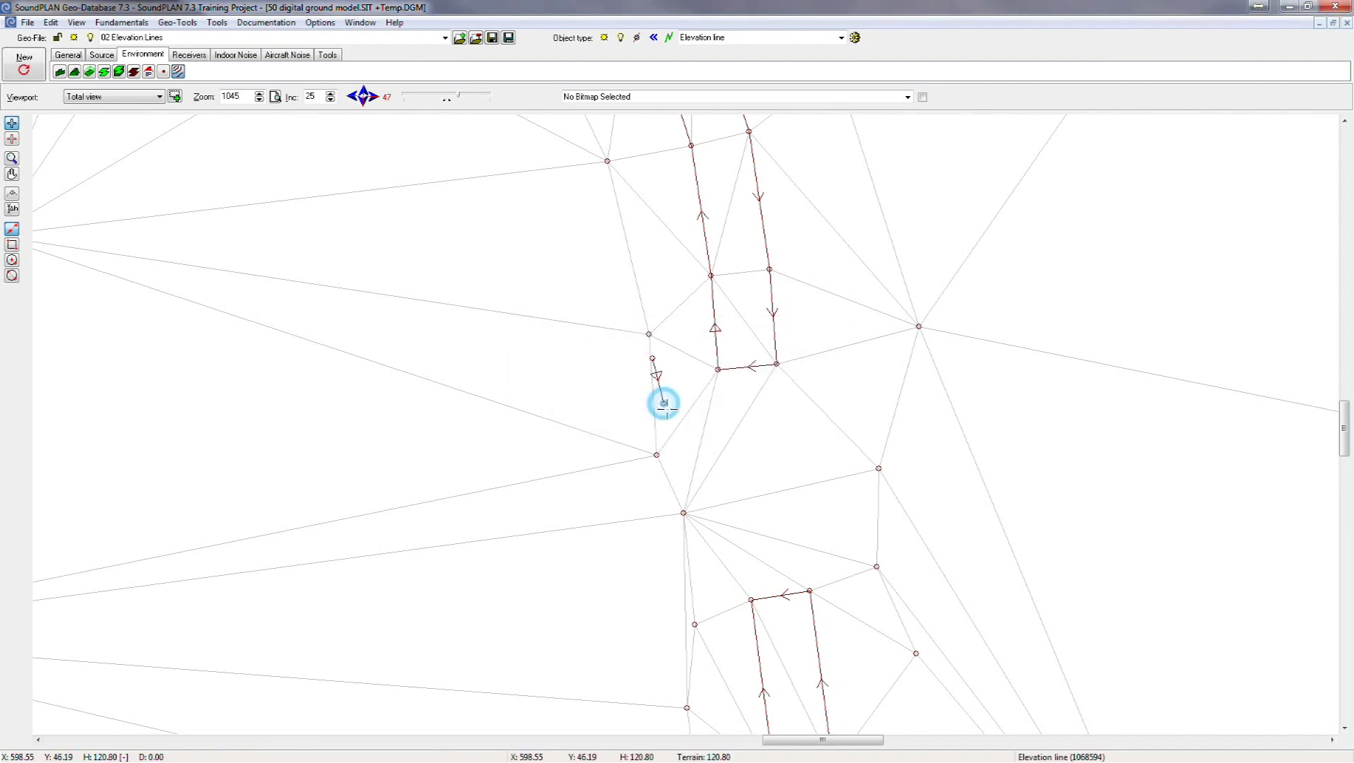
click(705, 425)
click(763, 435)
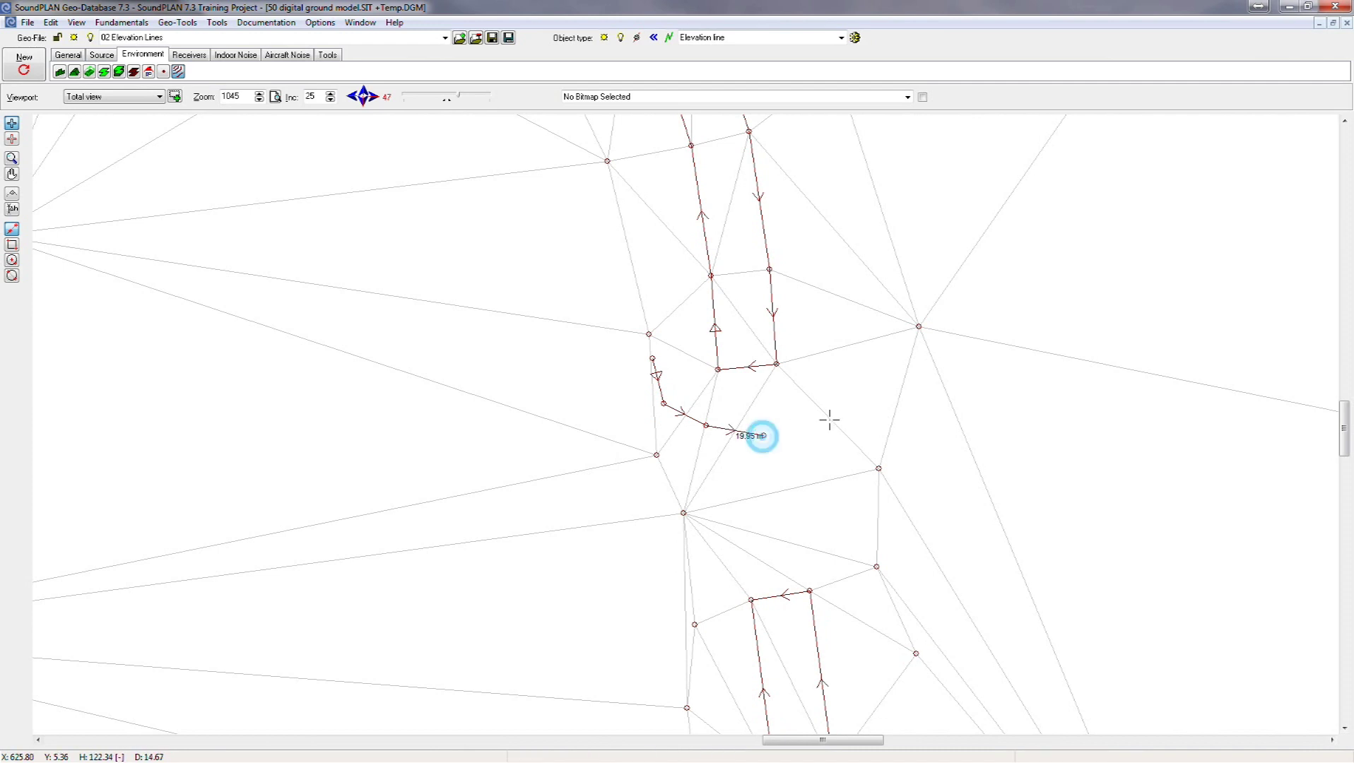
click(826, 418)
click(864, 396)
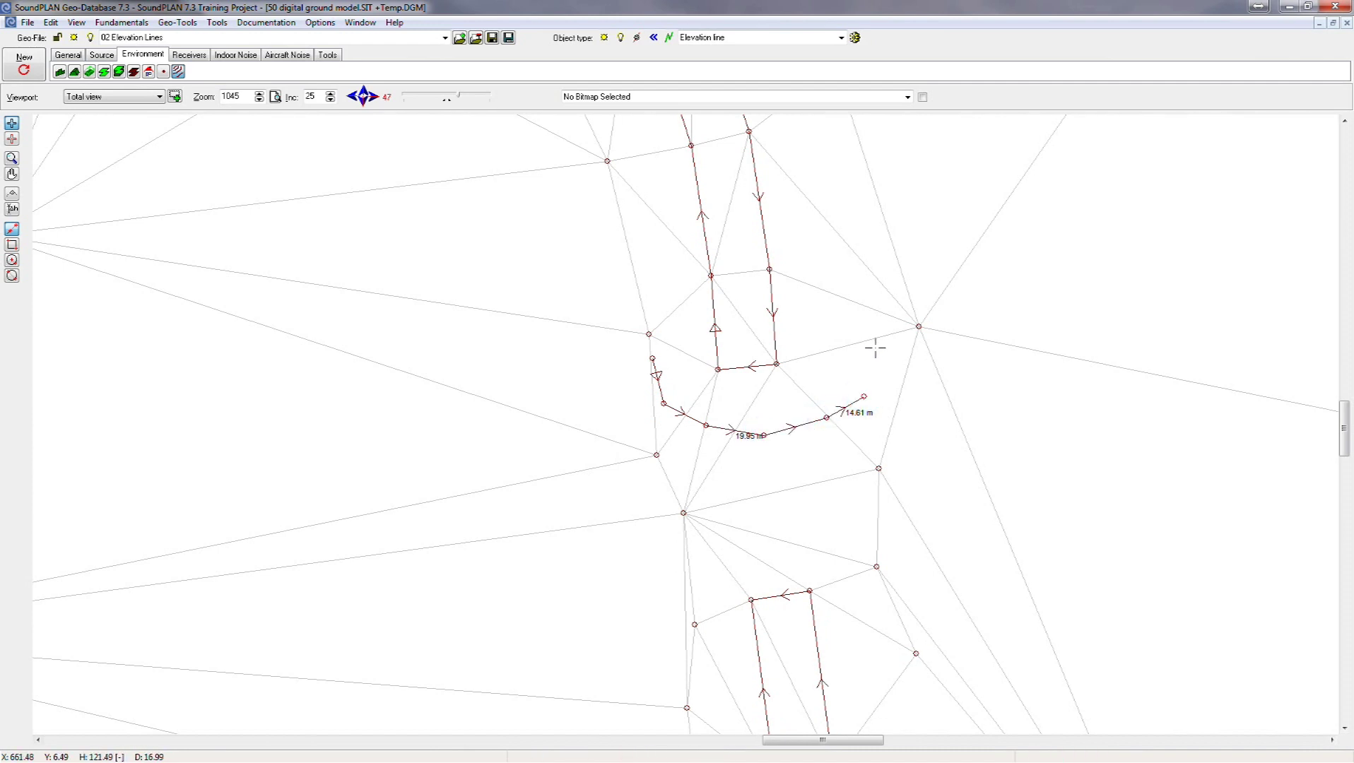
click(875, 348)
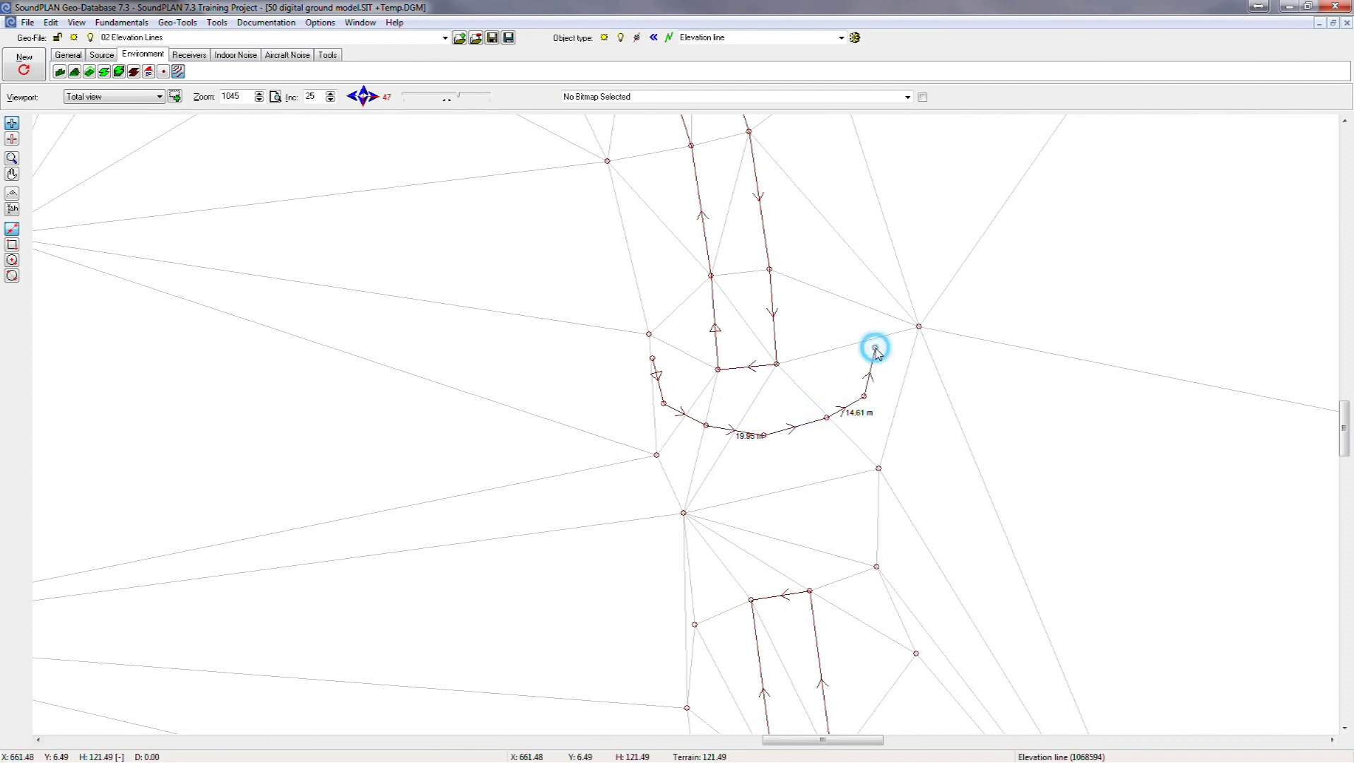
click(24, 65)
click(852, 384)
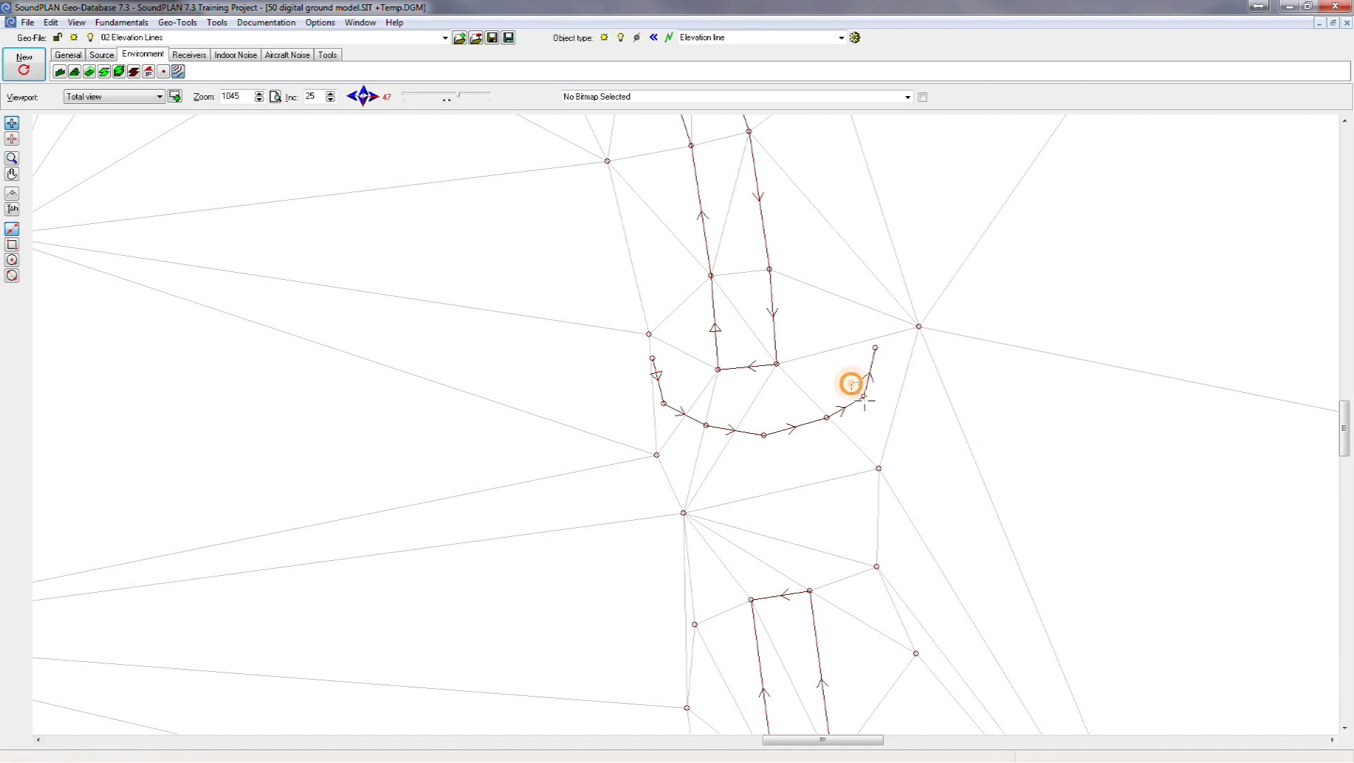
right_click(964, 405)
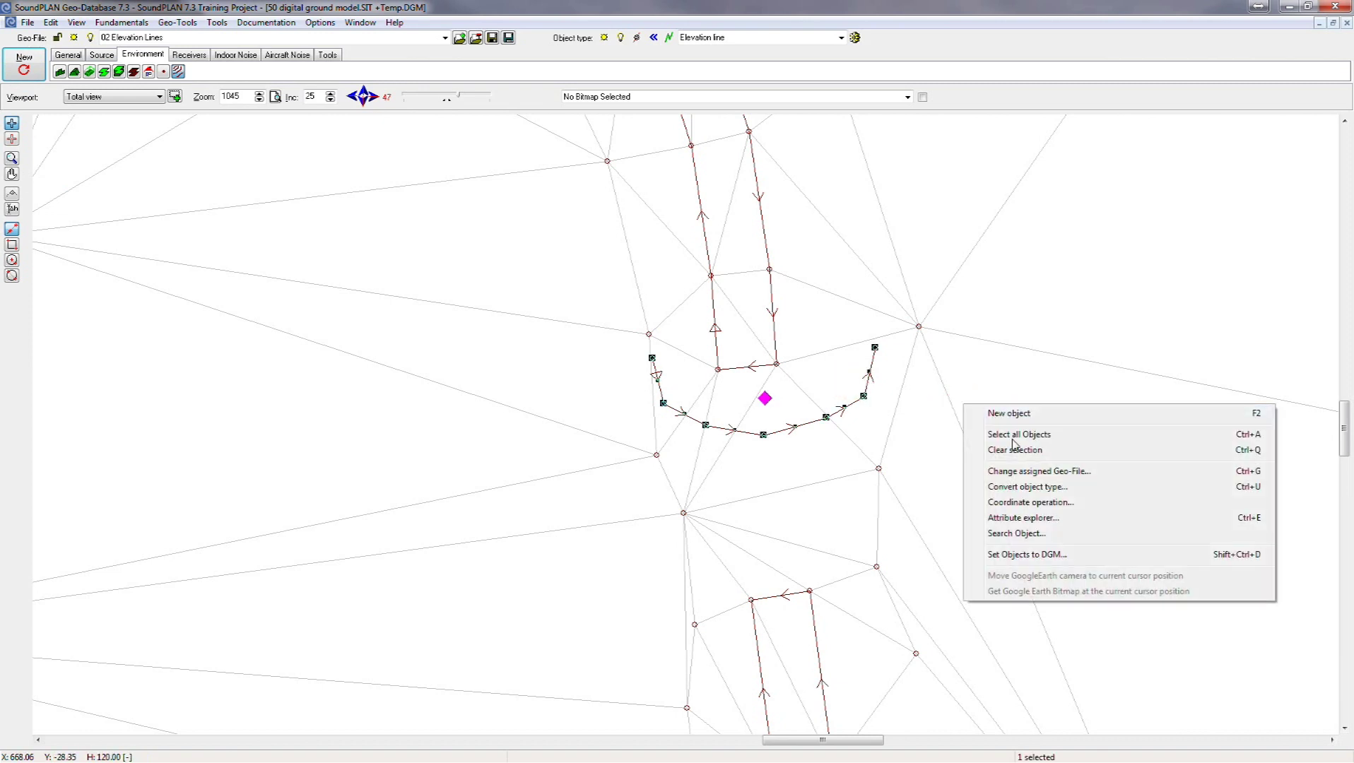
Set every vertex of the new curved elevation line to z = 120 with a coordinate operation, then reselect the line
click(1032, 501)
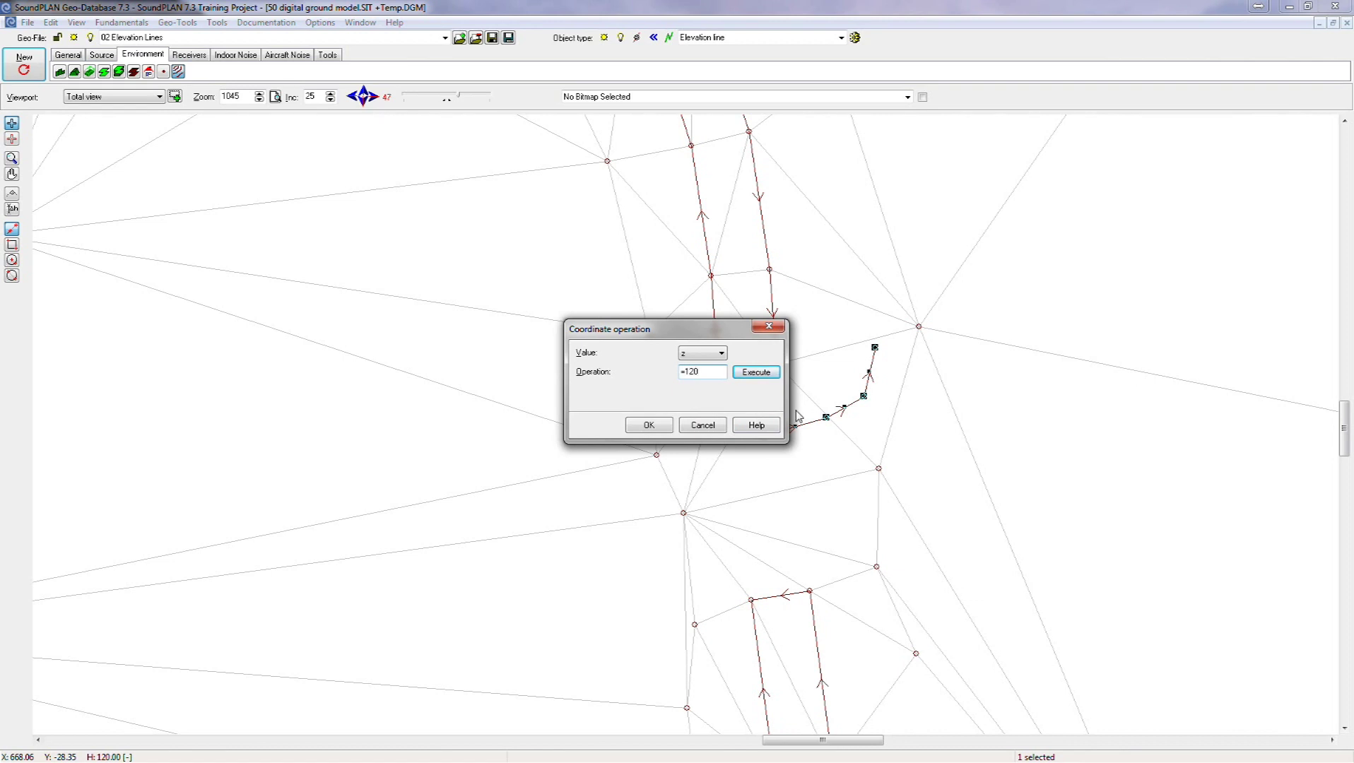
click(763, 375)
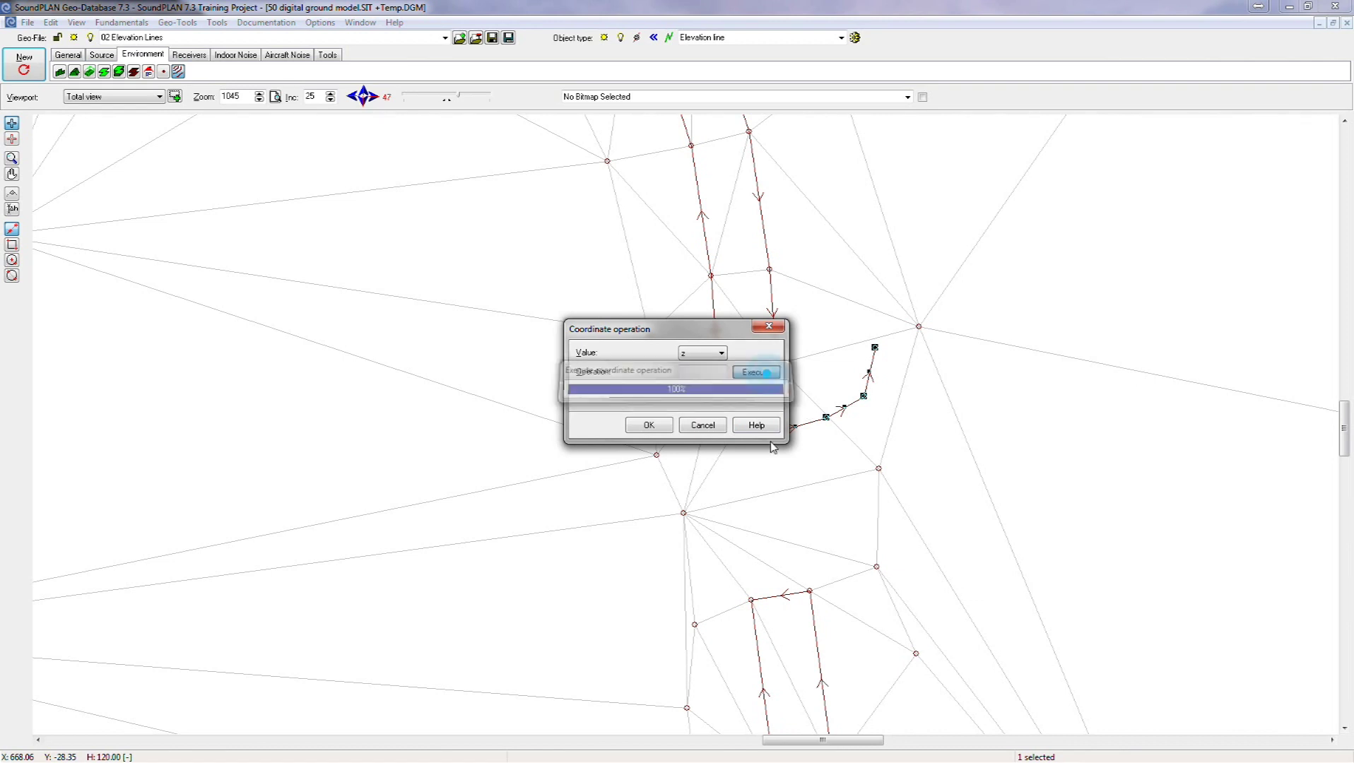
click(649, 424)
click(825, 417)
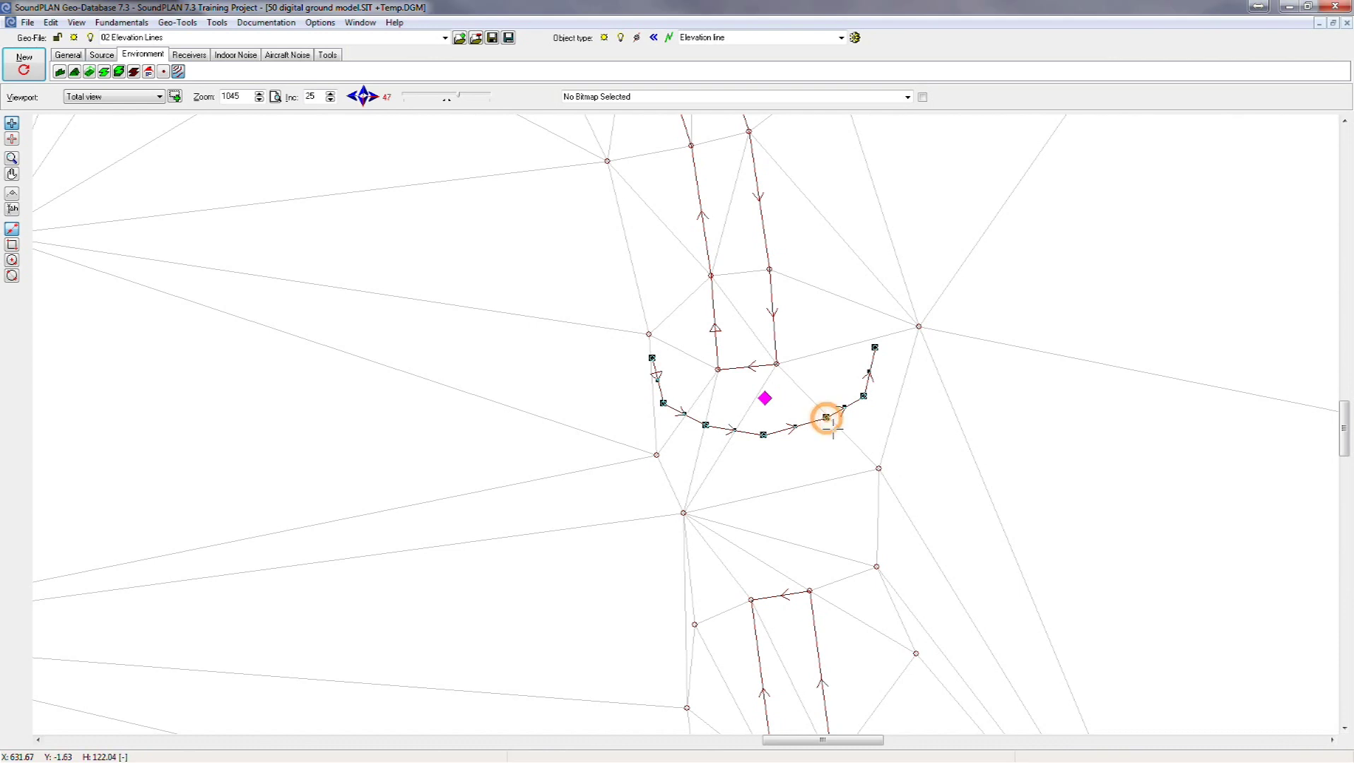
click(815, 400)
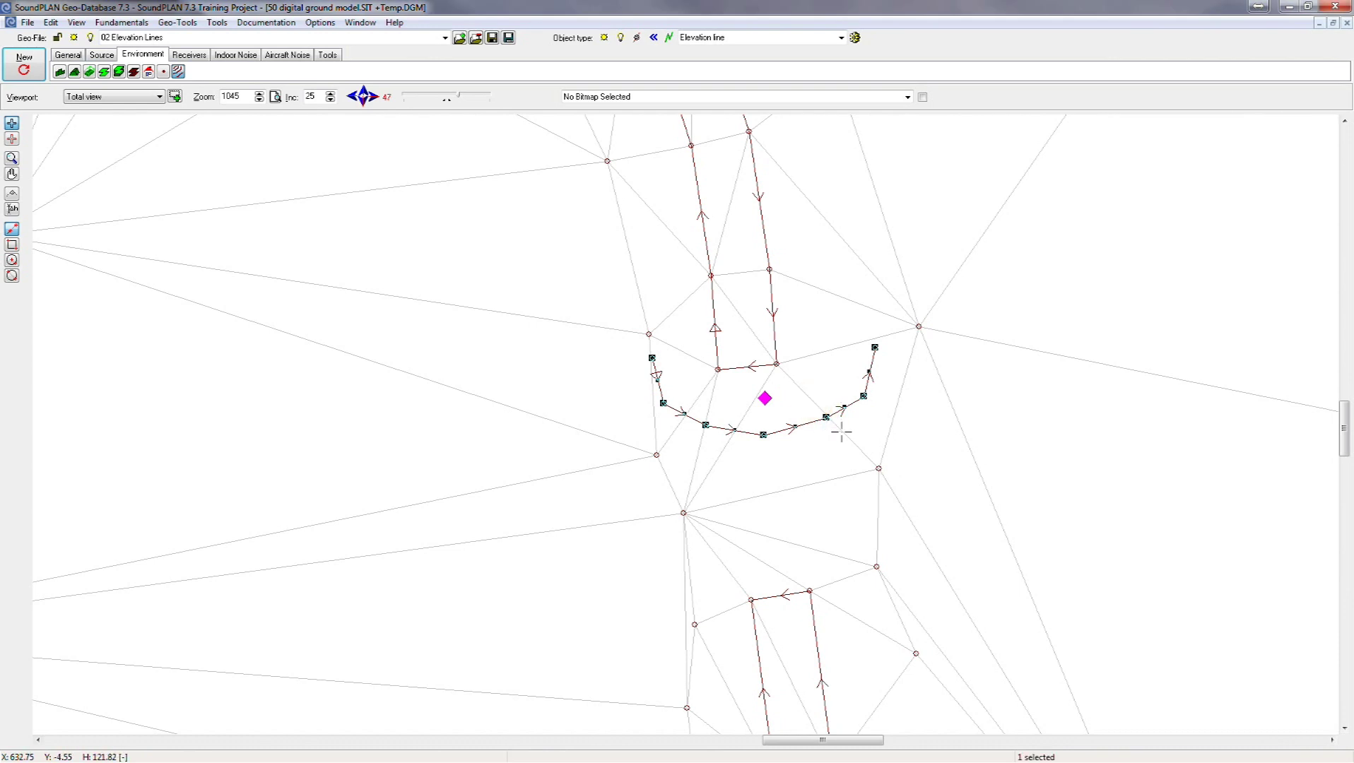
Move the copied line south and extend its western end down past the bridge, keeping 120 m heights
drag(765, 398, 801, 521)
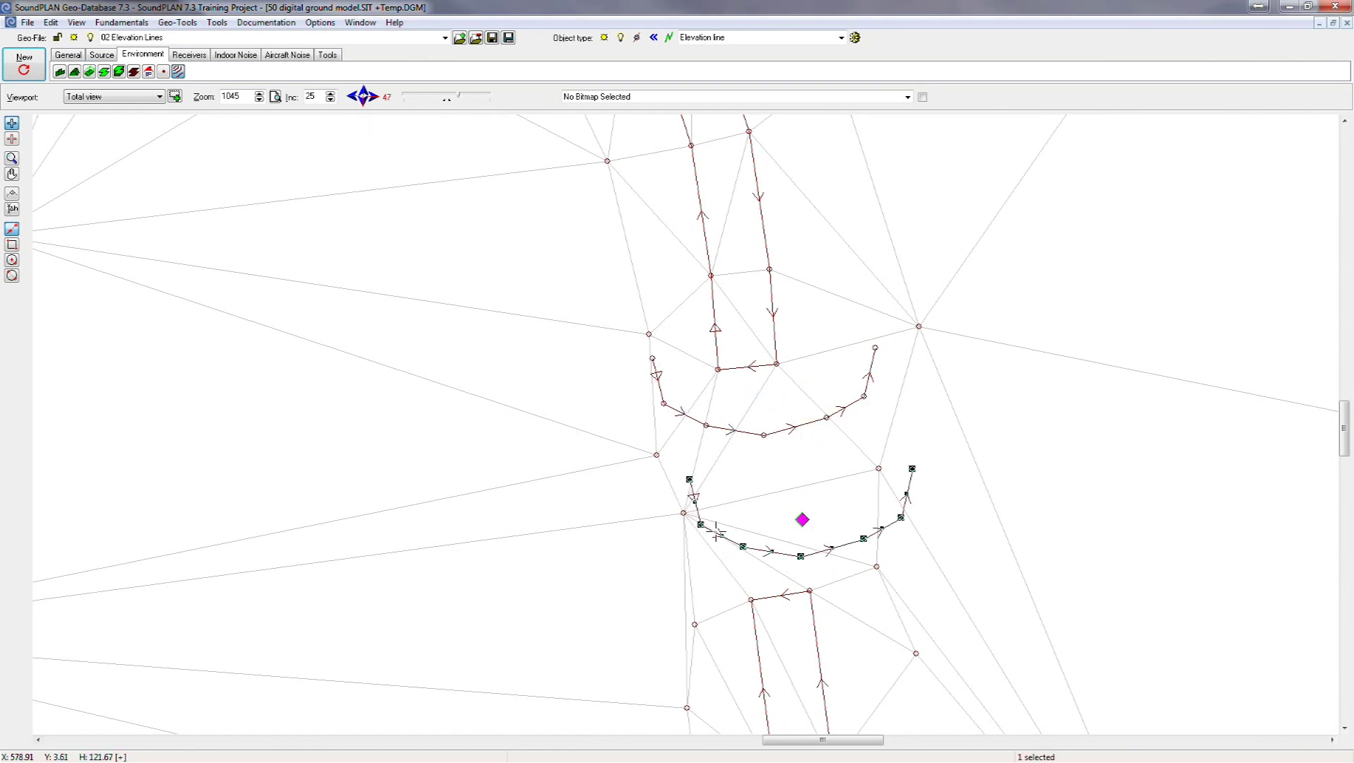
click(689, 479)
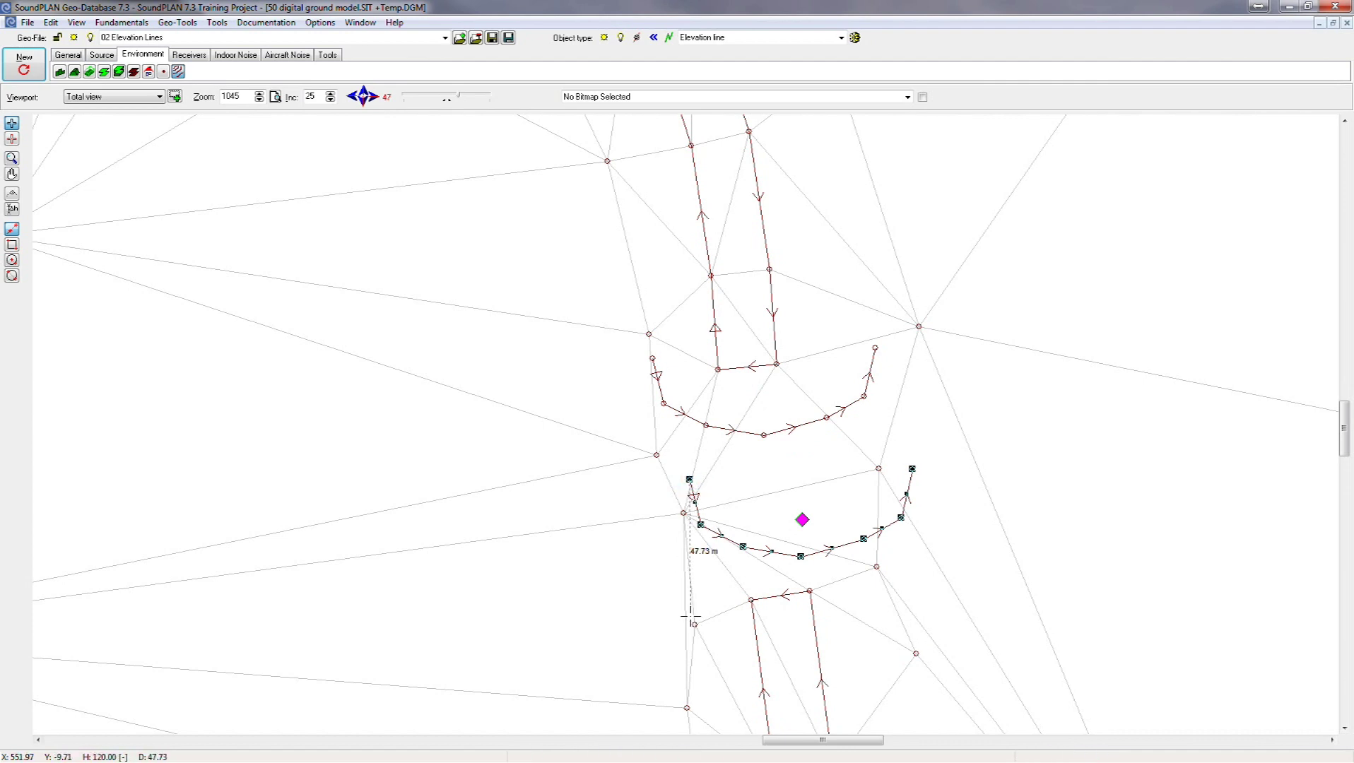
click(701, 556)
key(Return)
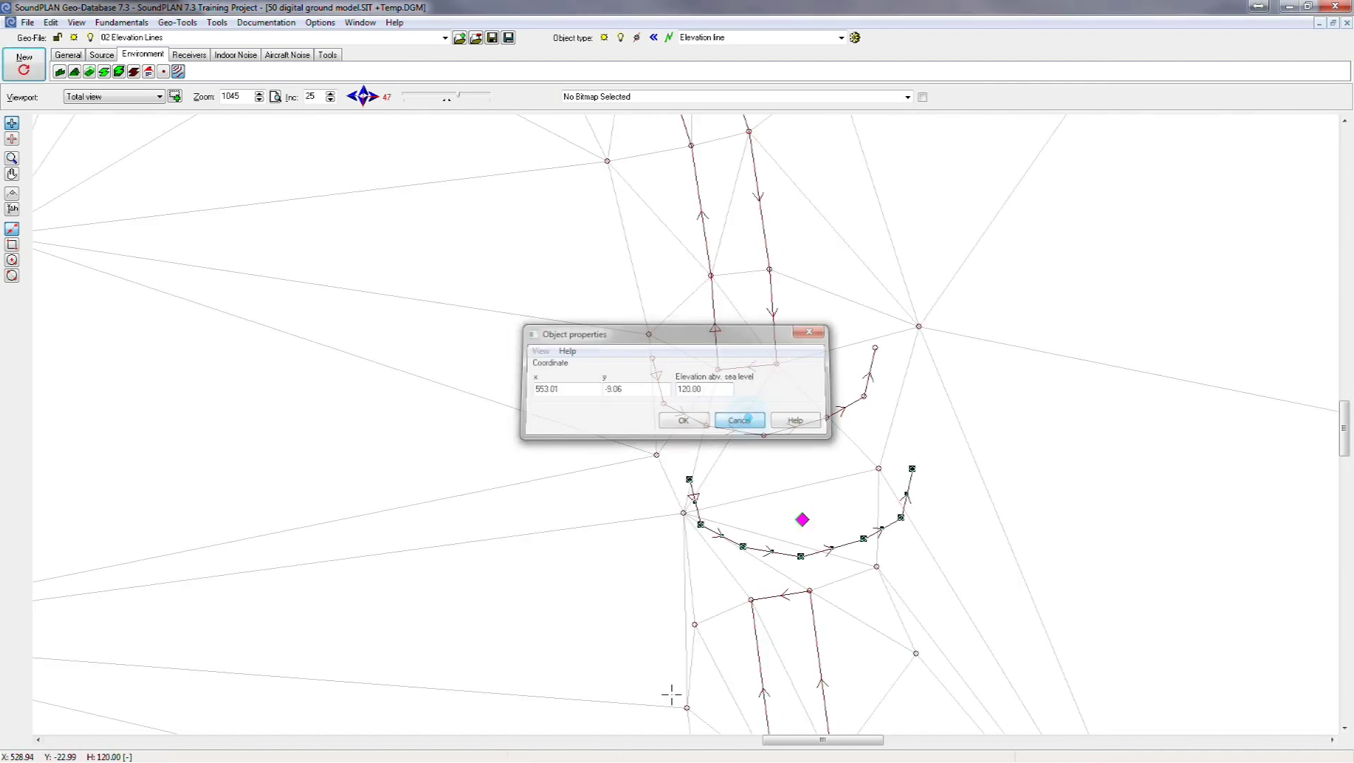
click(702, 524)
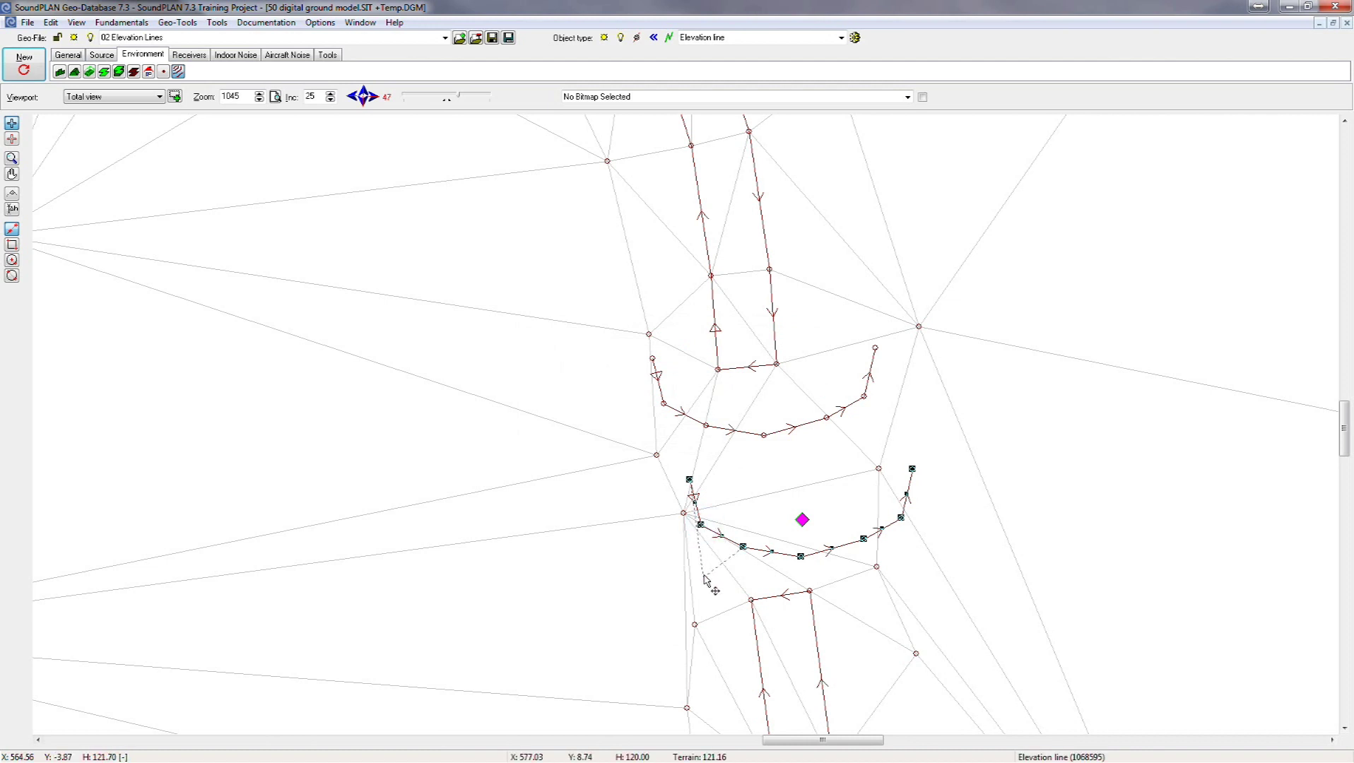
click(703, 575)
click(689, 480)
click(689, 481)
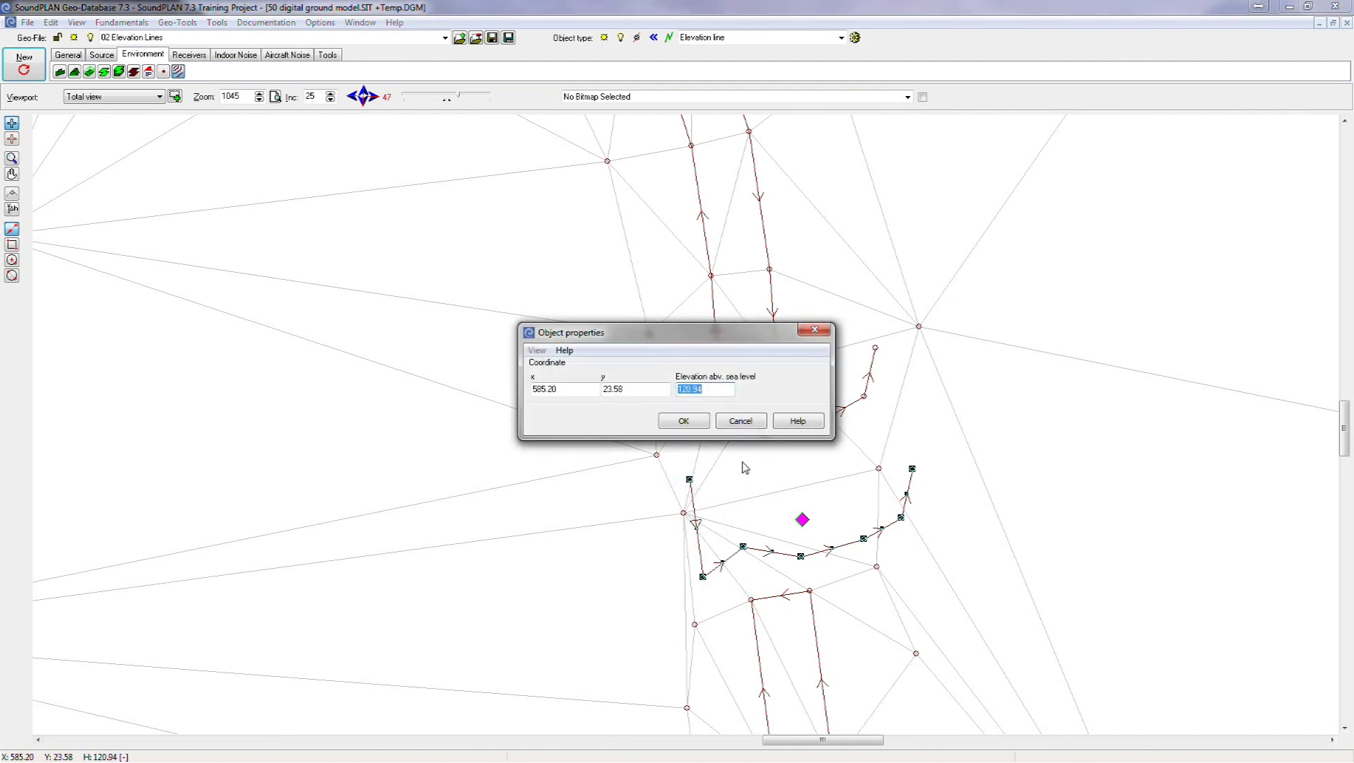
click(740, 421)
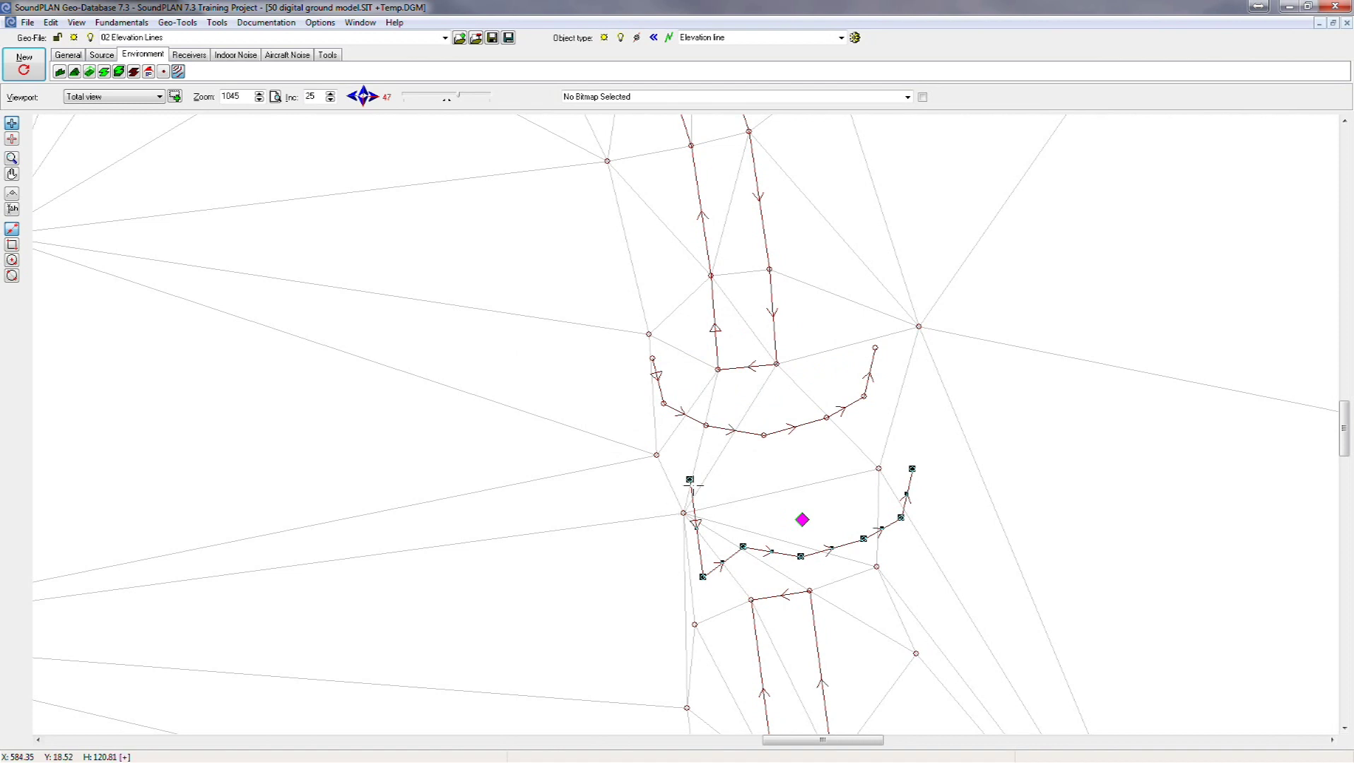
click(689, 480)
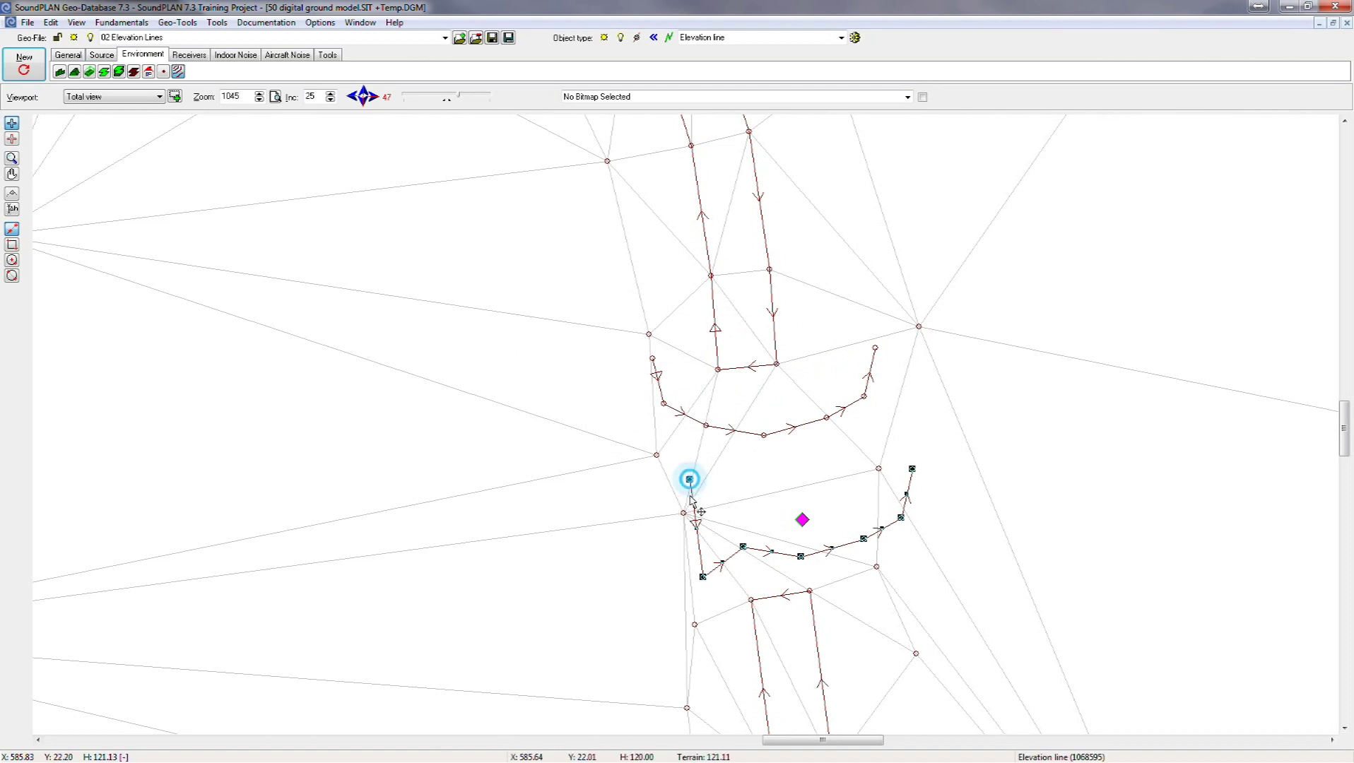
click(685, 615)
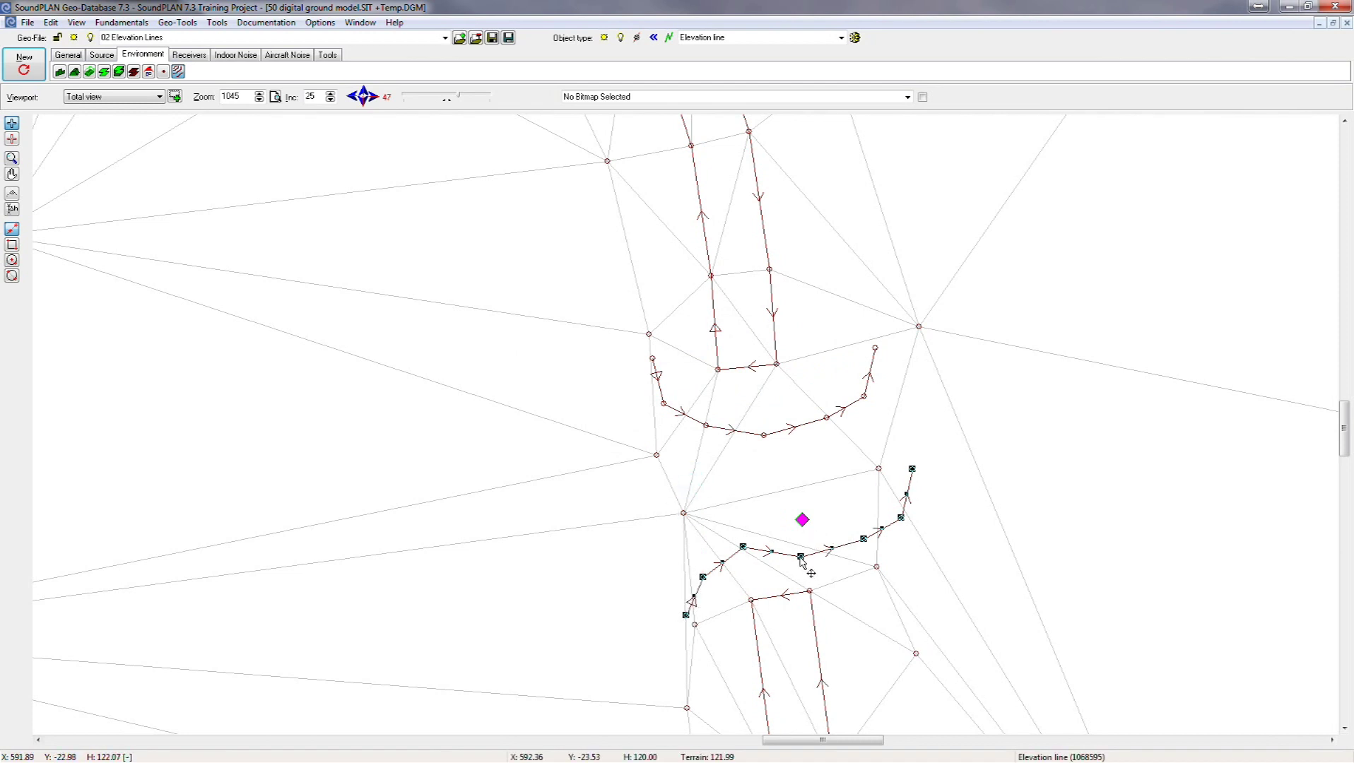
Reshape the curve's vertices so the eastern end hooks south toward the road
click(800, 556)
click(800, 546)
click(864, 539)
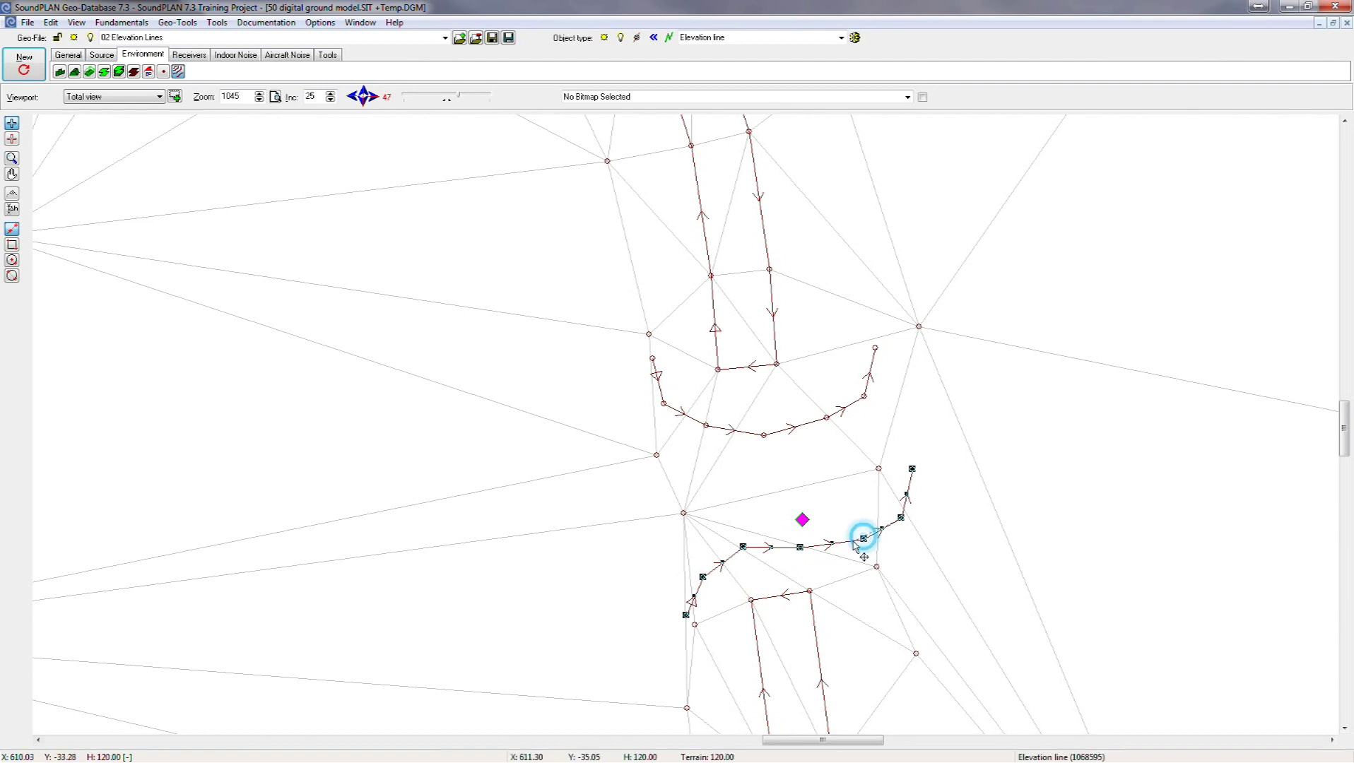
click(842, 546)
click(900, 517)
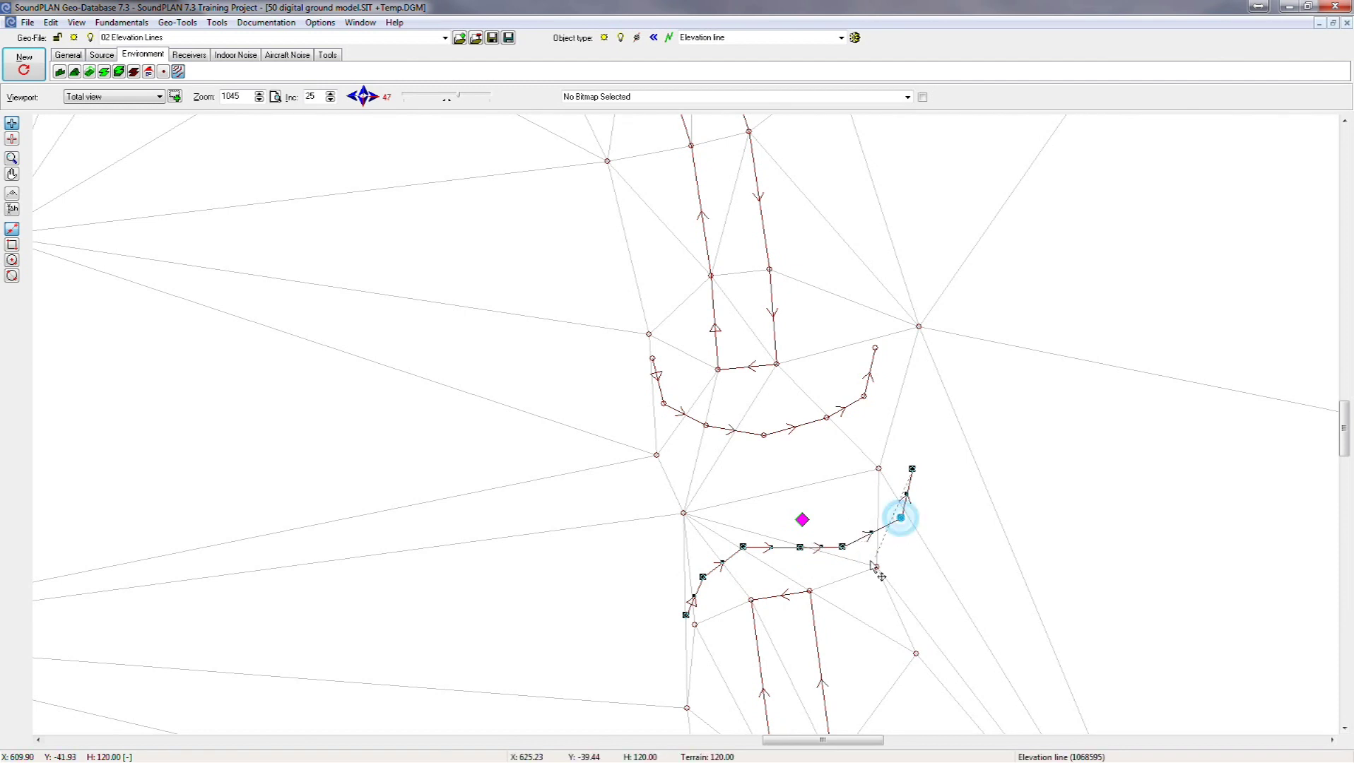
click(858, 563)
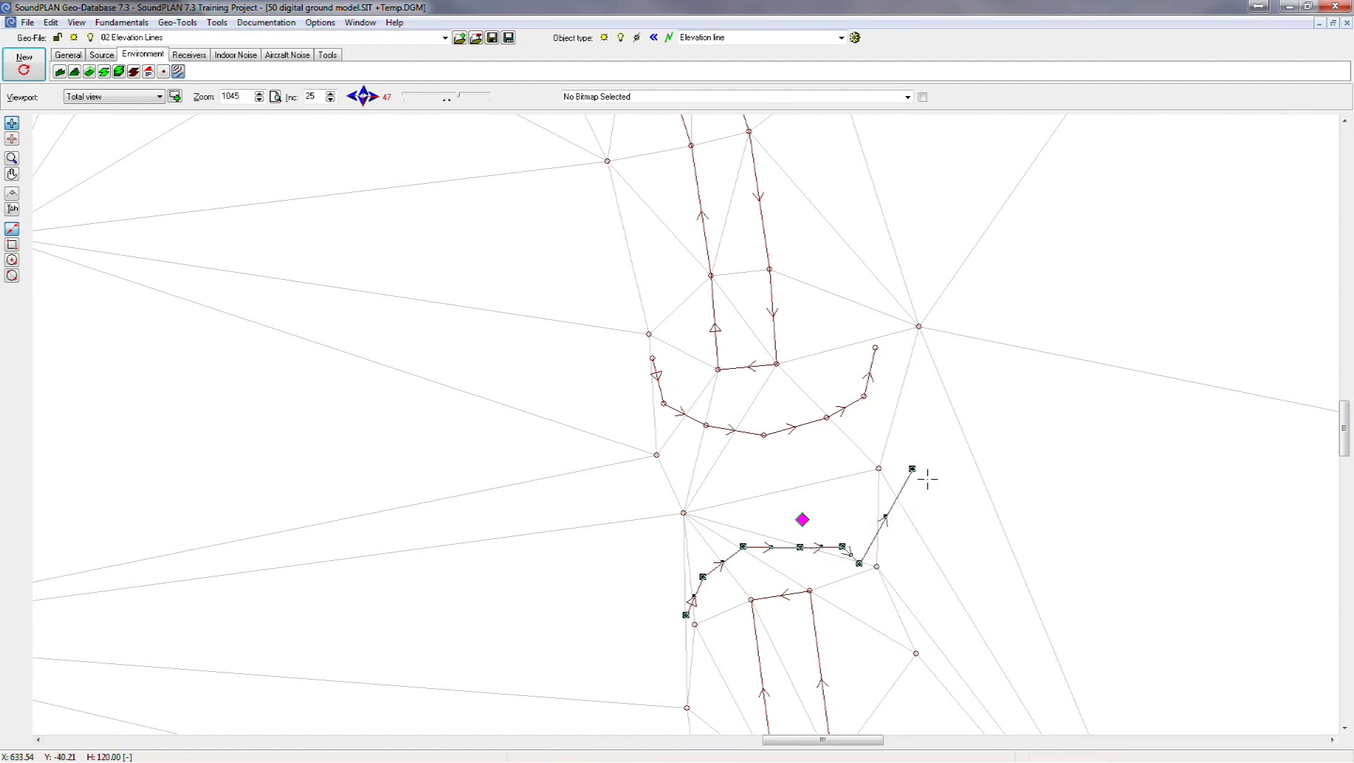
click(873, 613)
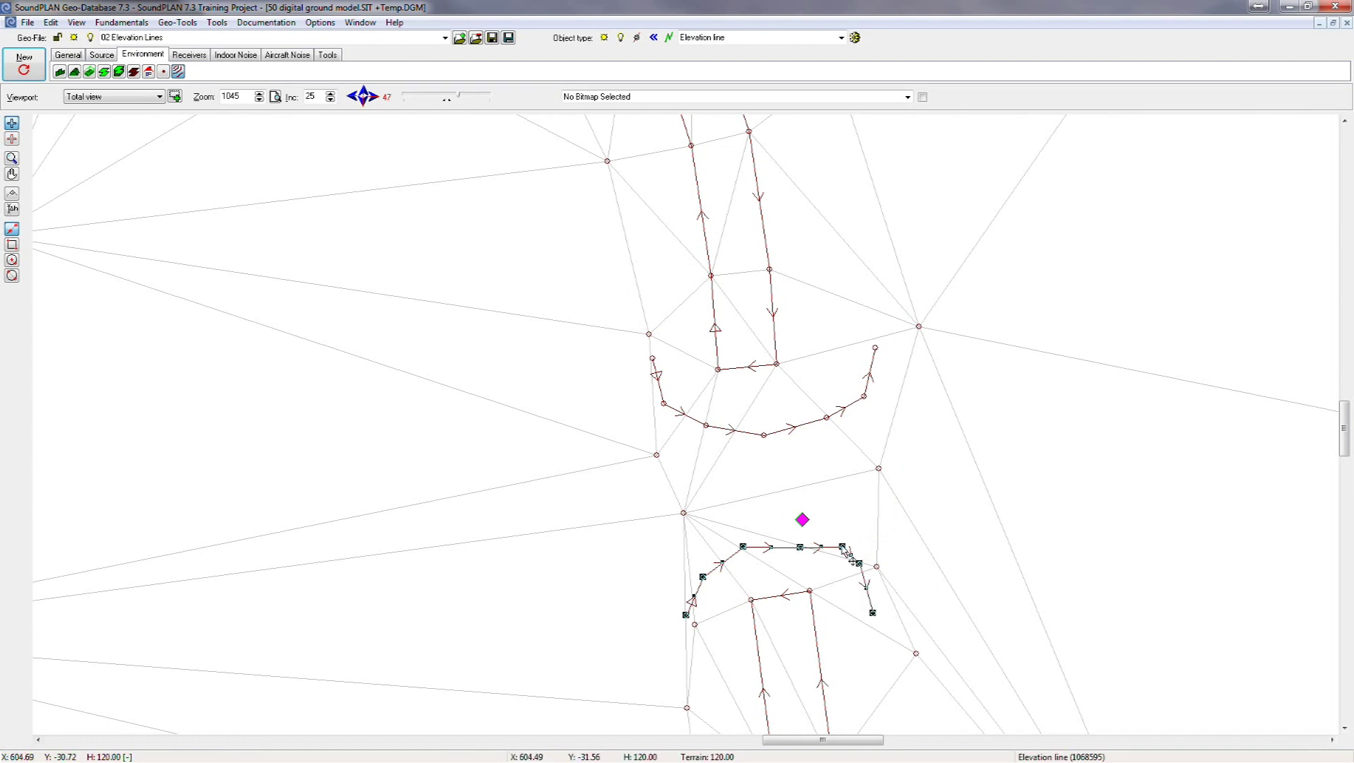
click(875, 563)
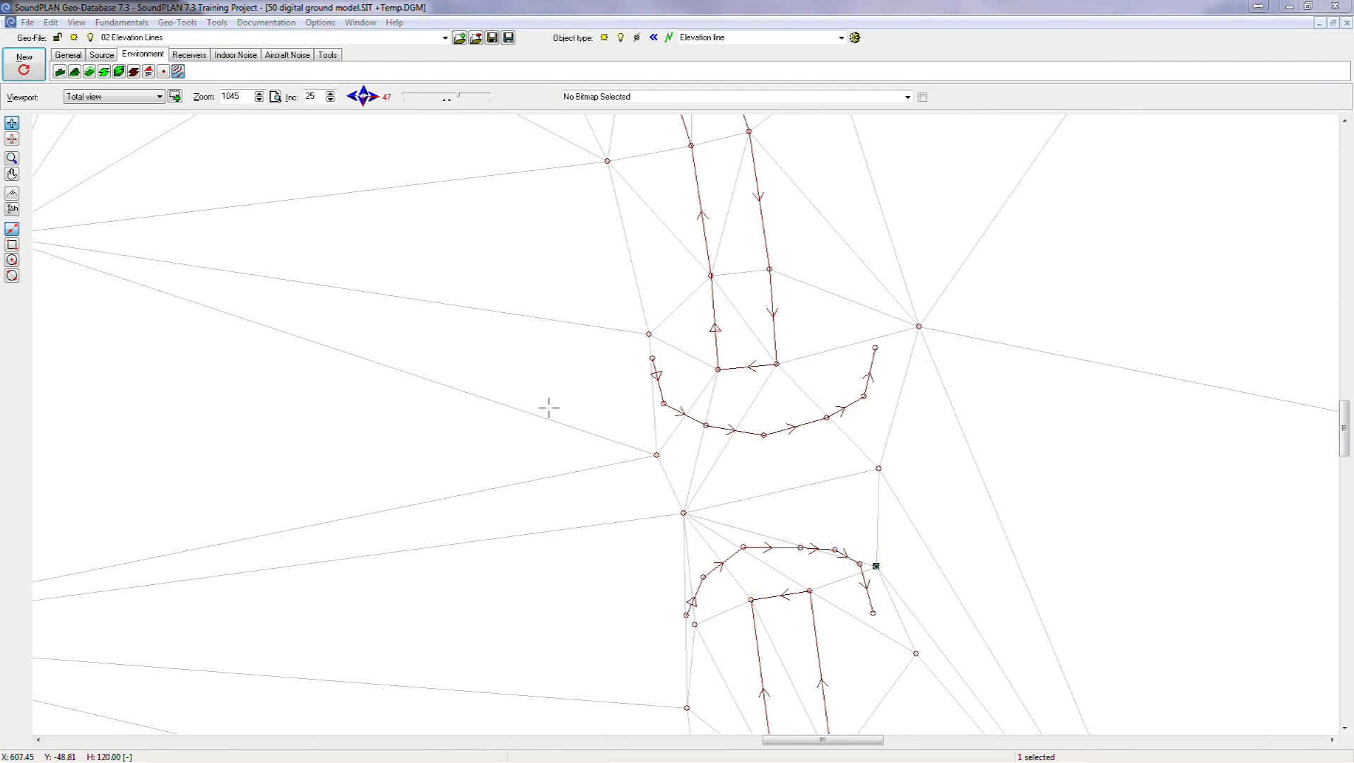
Regenerate the temporary DGM from the reshaped elevation line
click(126, 24)
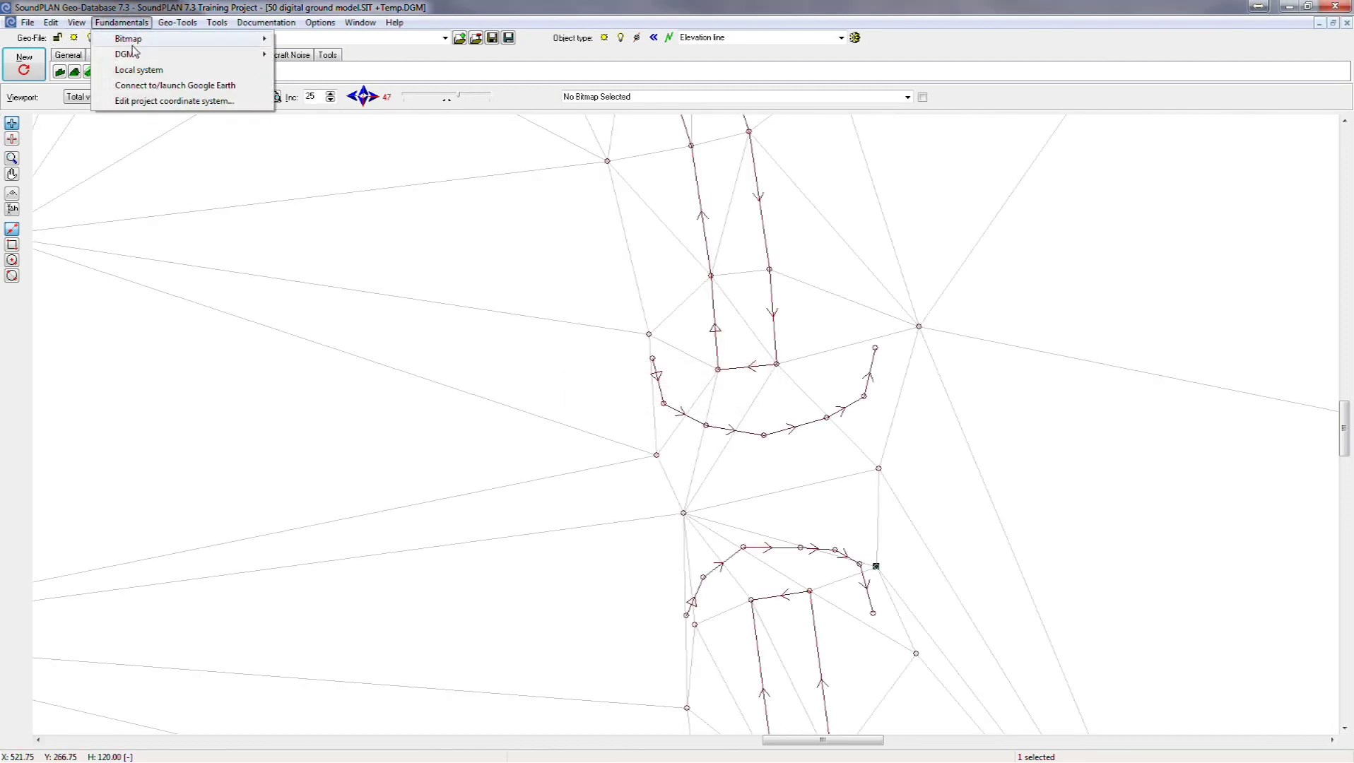
click(131, 55)
click(311, 105)
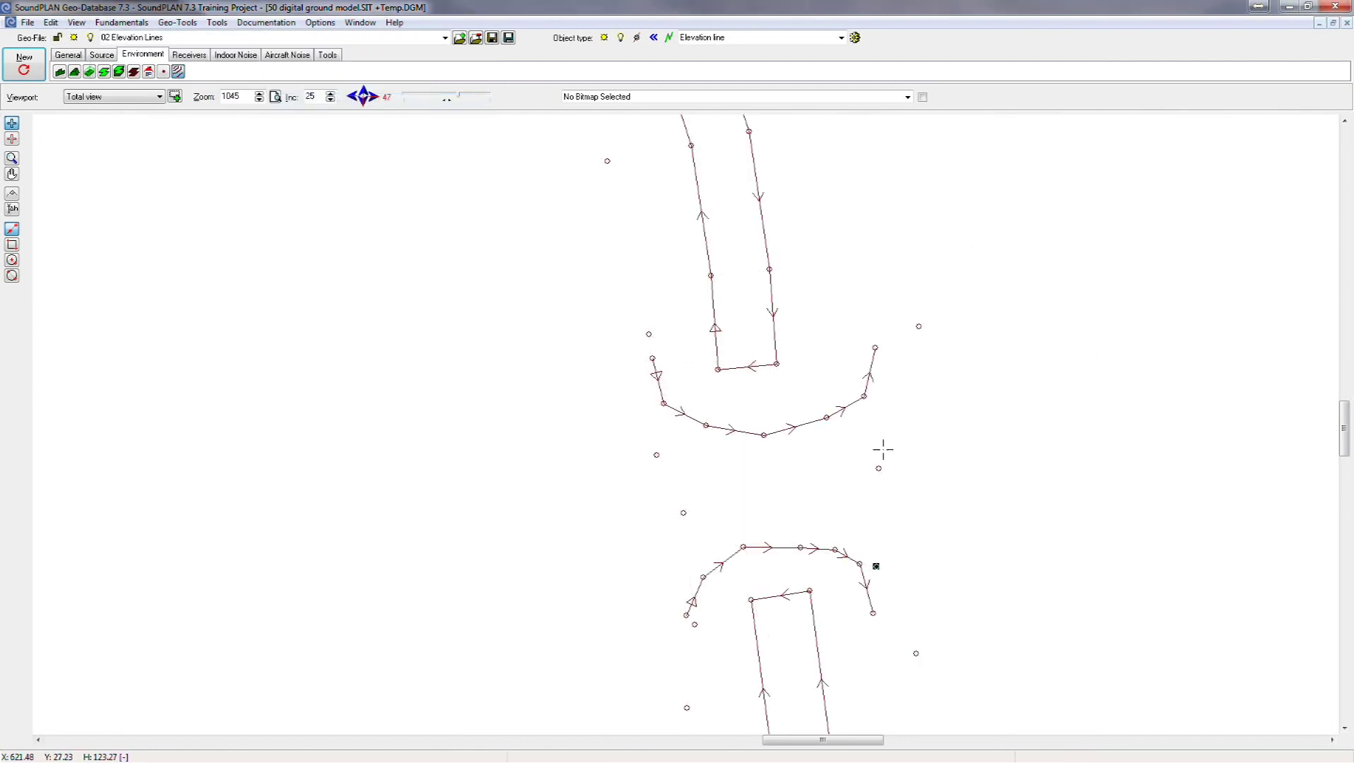
Display the DGM triangulation and view the terrain as a 3D map
click(76, 22)
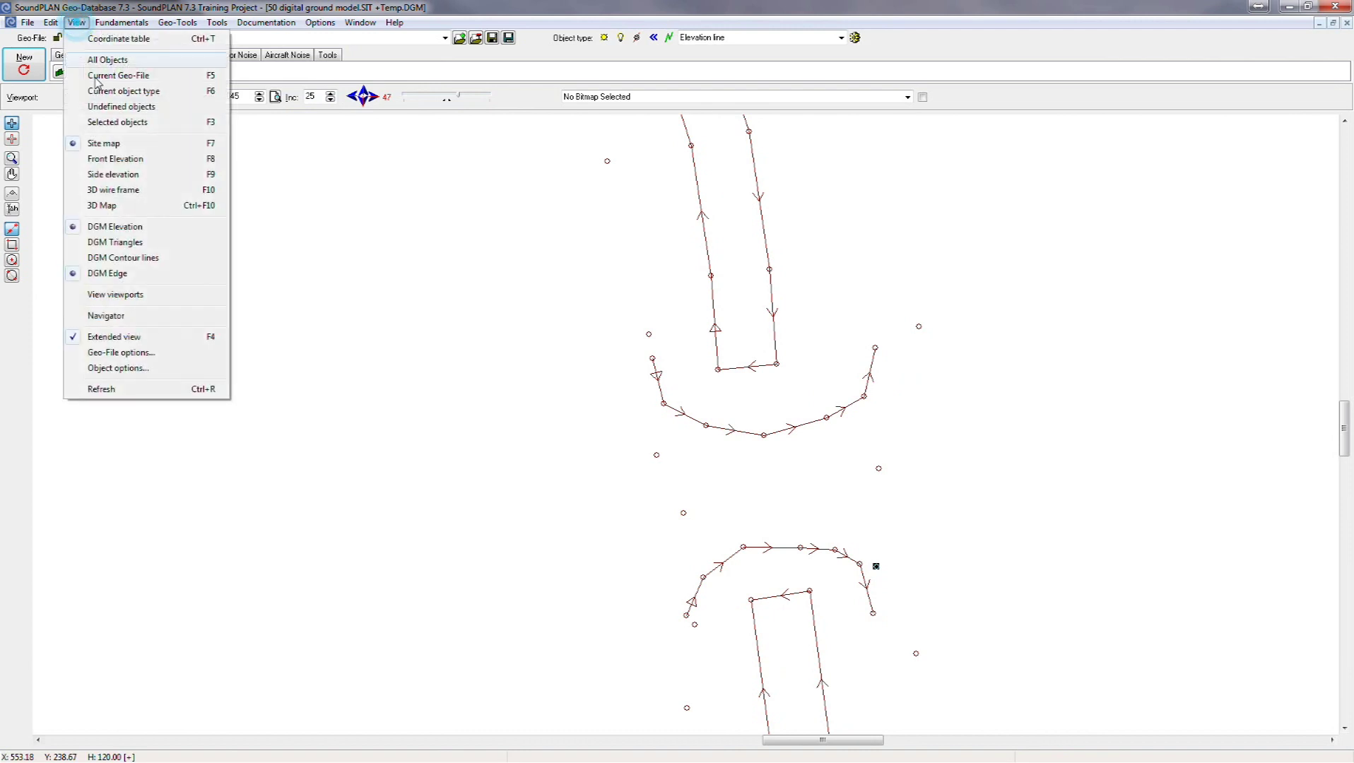
click(133, 241)
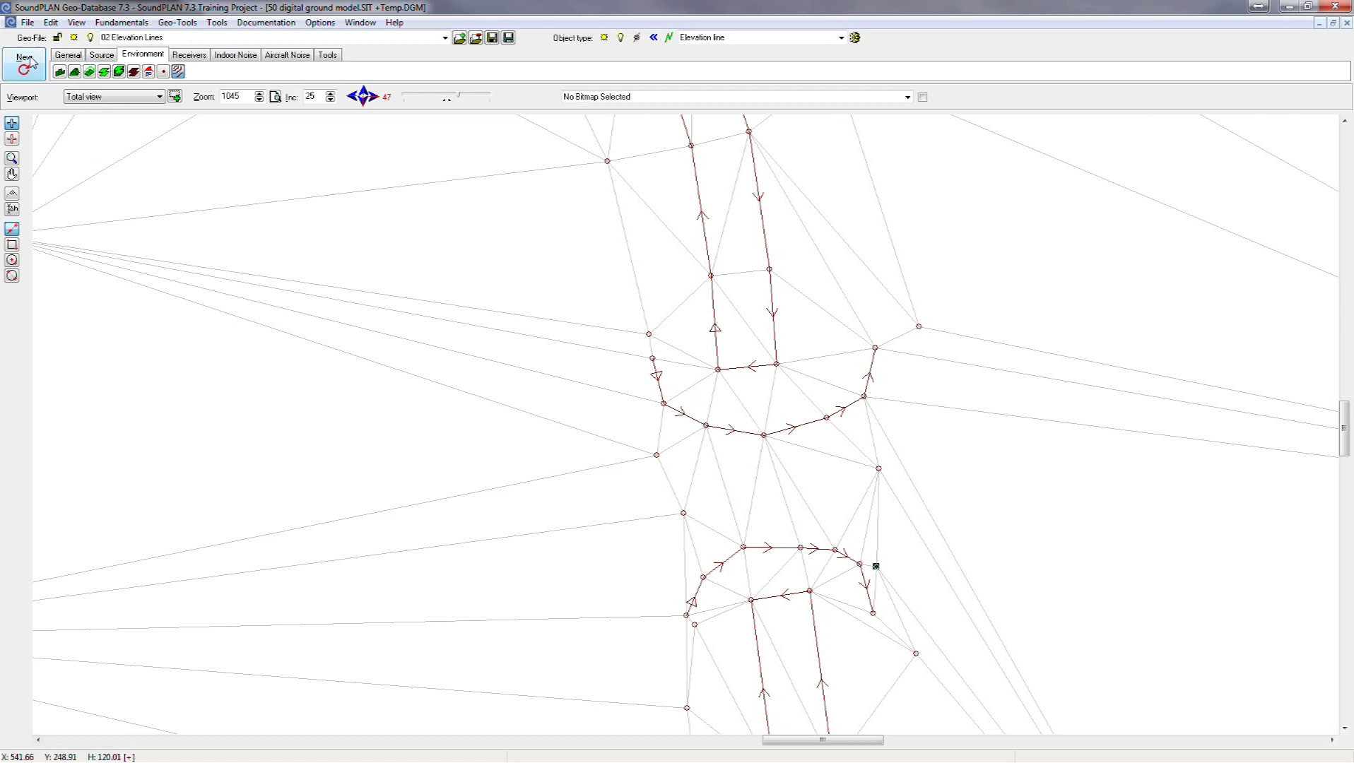
click(76, 22)
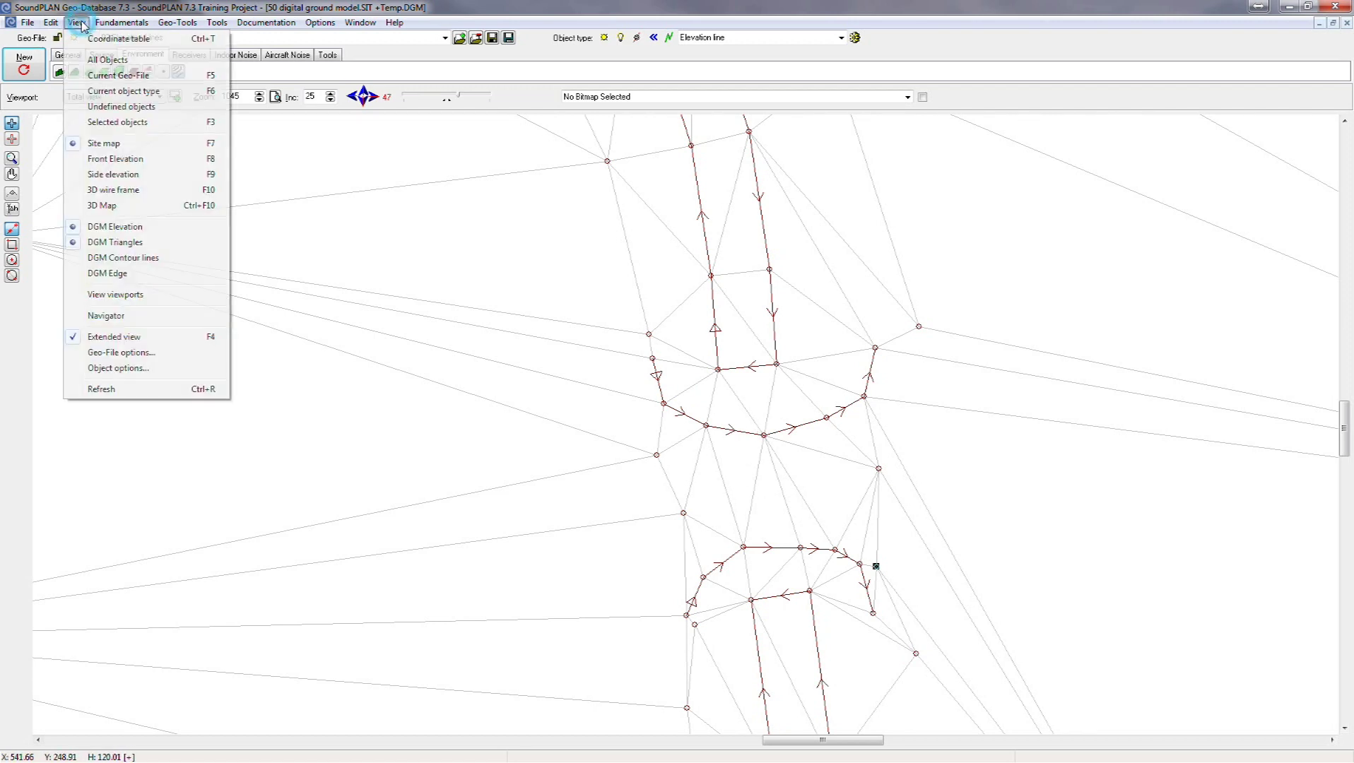
click(119, 205)
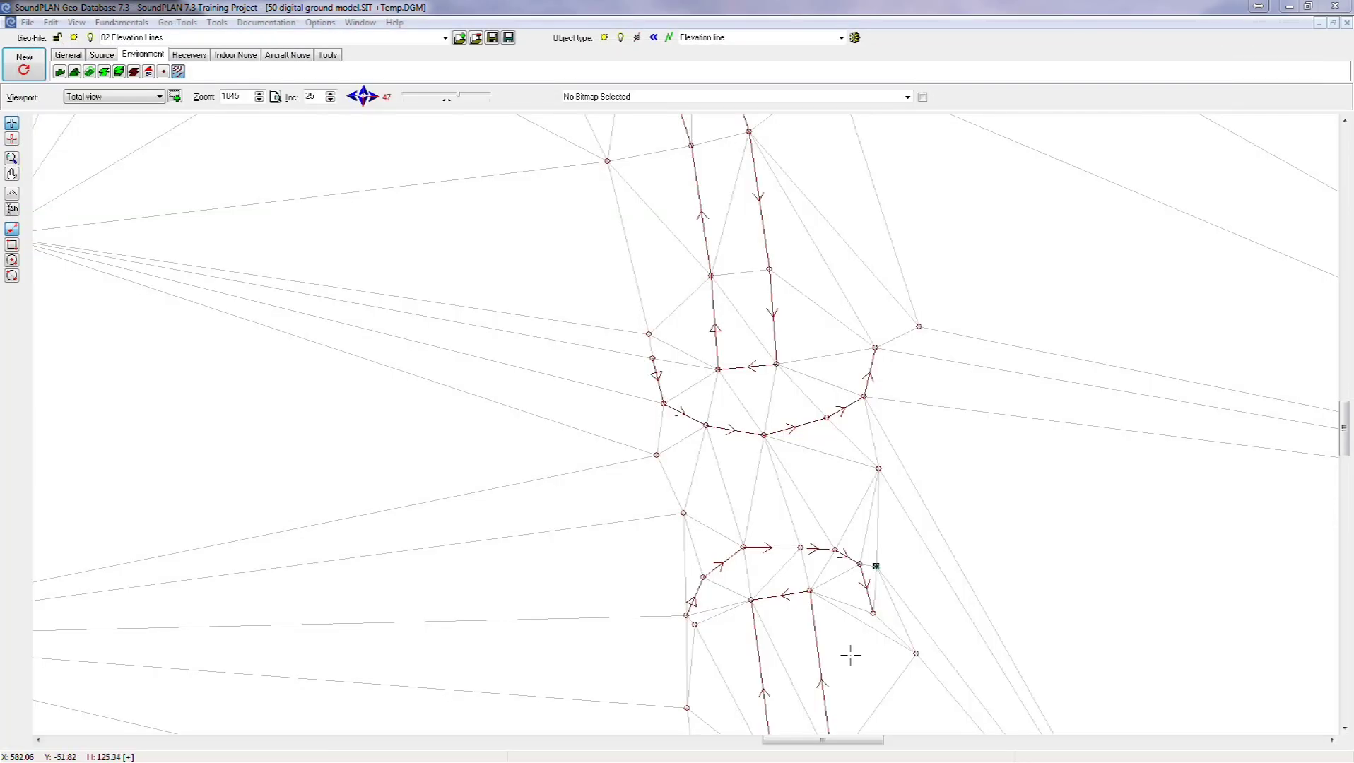
Pan north to the road's northern end and switch to the 02 Elevation Spot Height geo-file
mouse_move(1006, 620)
mouse_down()
mouse_move(942, 326)
mouse_move(900, 230)
mouse_up()
drag(922, 525, 906, 428)
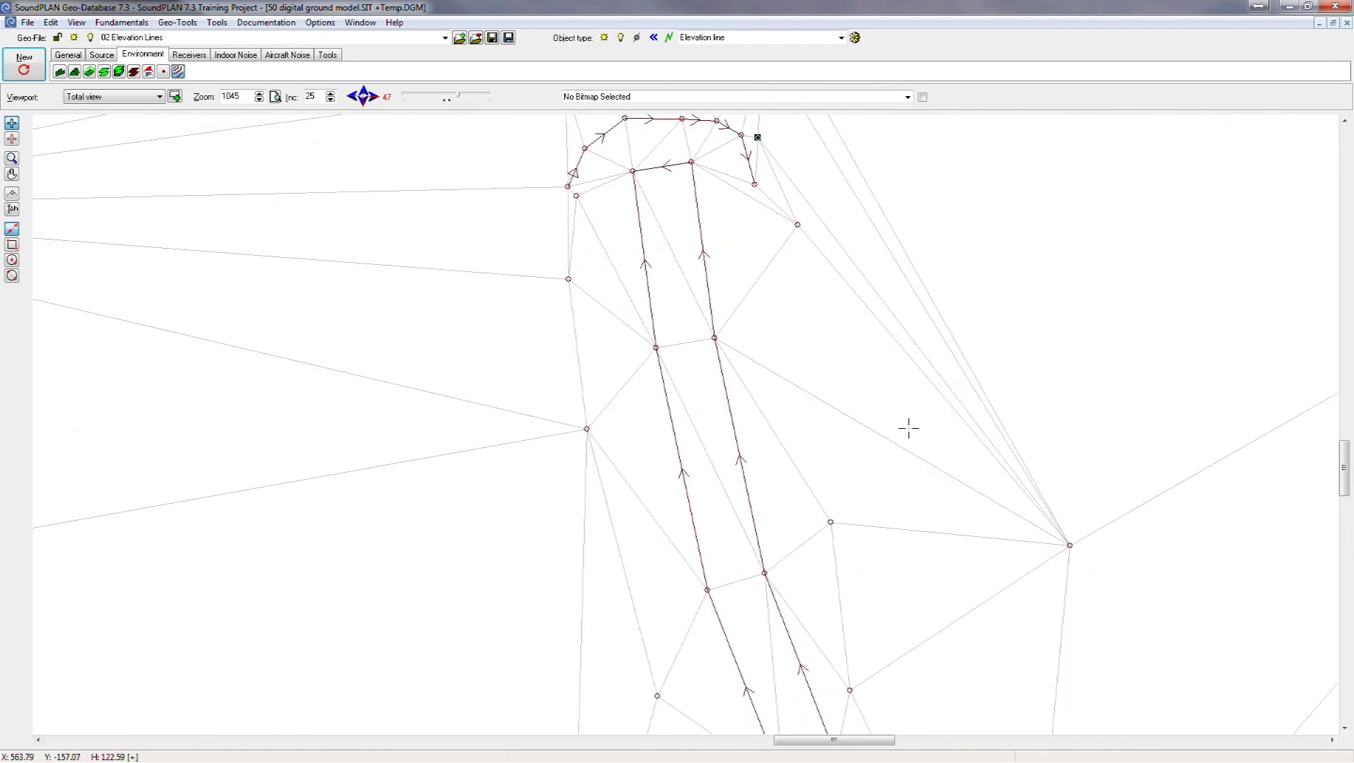
click(810, 234)
click(87, 24)
click(296, 36)
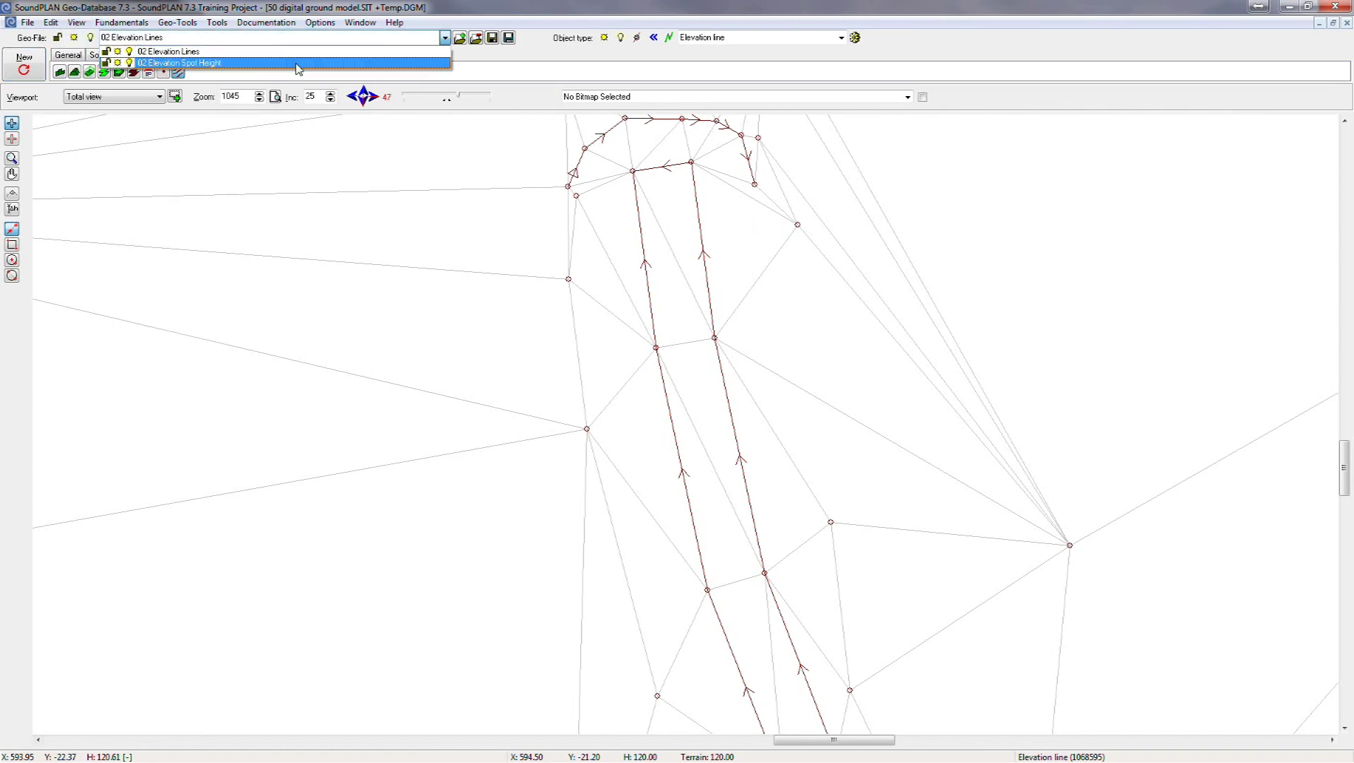
click(297, 63)
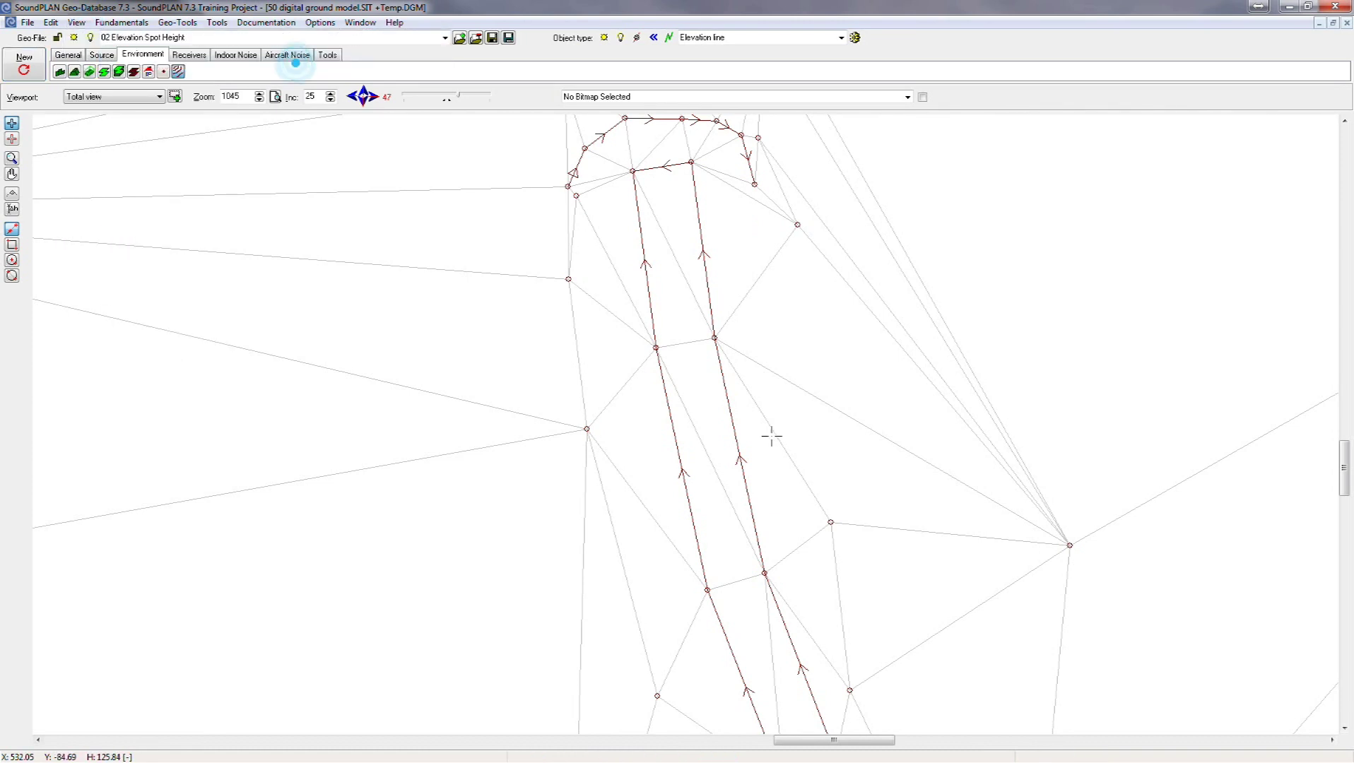
Add a new 124 m spot height beside the road, east of the northern approach
click(796, 224)
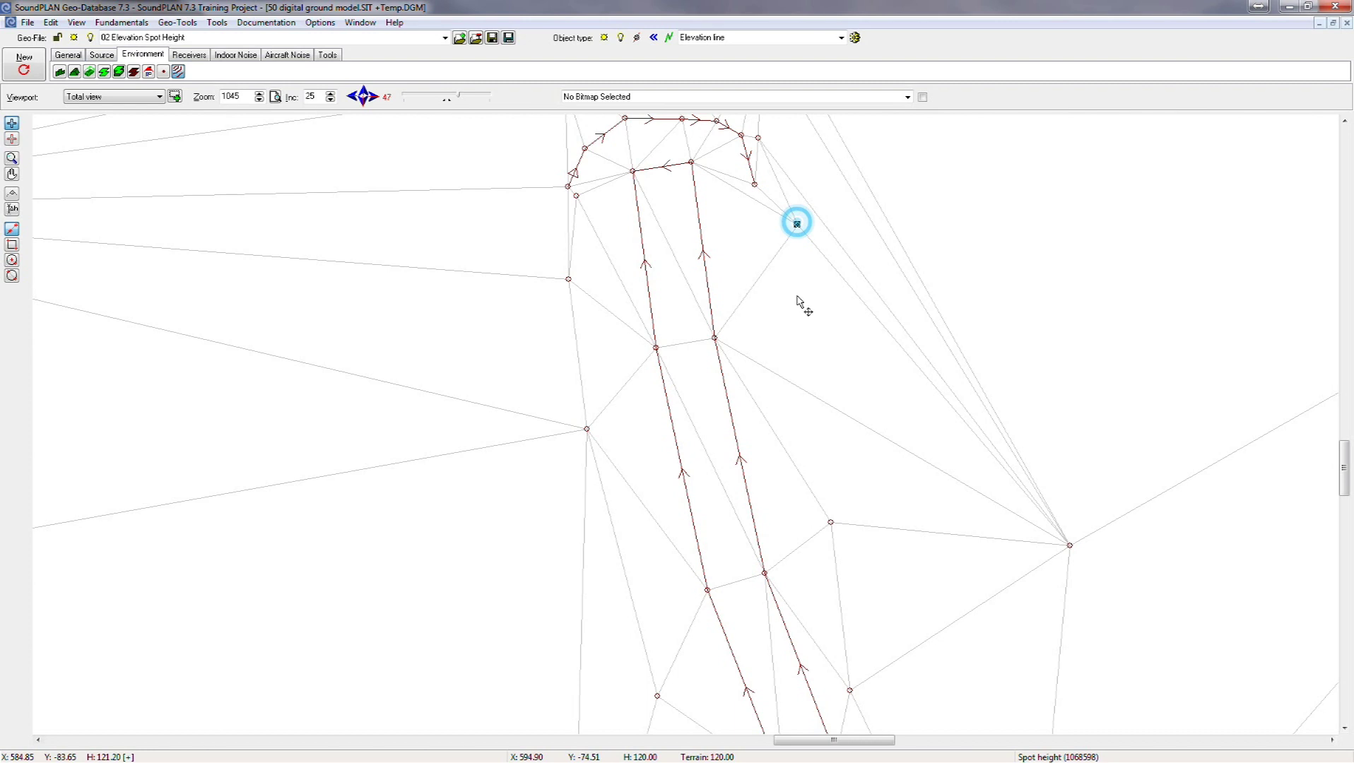
click(808, 337)
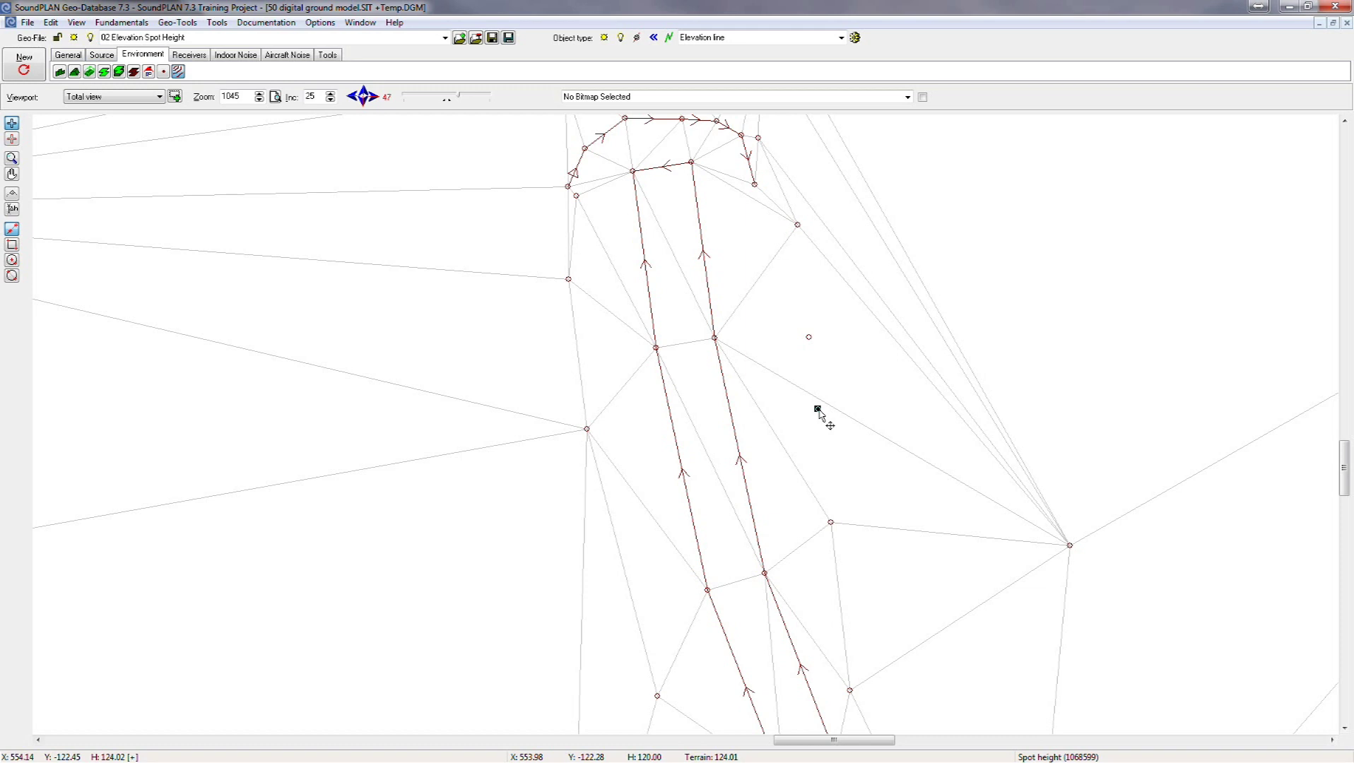
click(120, 22)
Recalculate the temporary DGM with the new spot heights, orbit the 3D terrain around the bridge, then close it
mouse_move(141, 55)
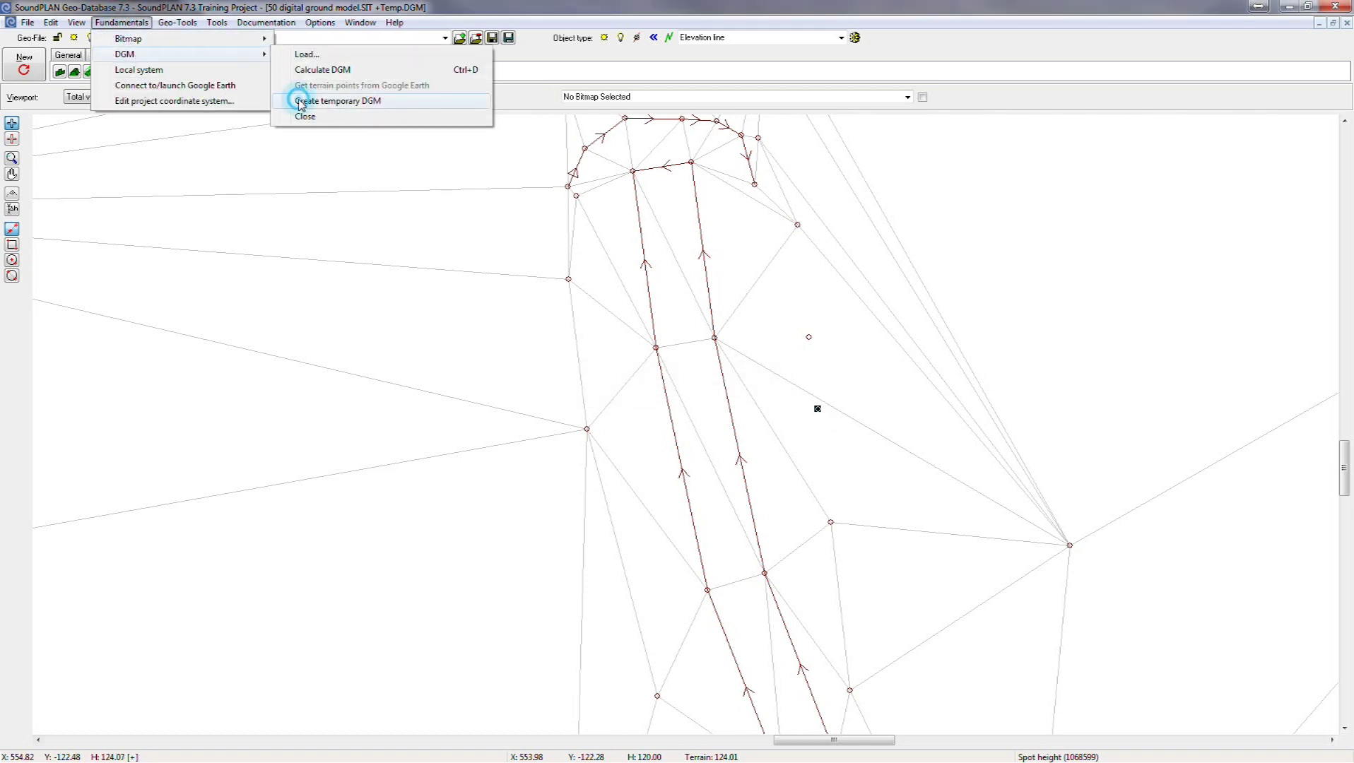
click(297, 101)
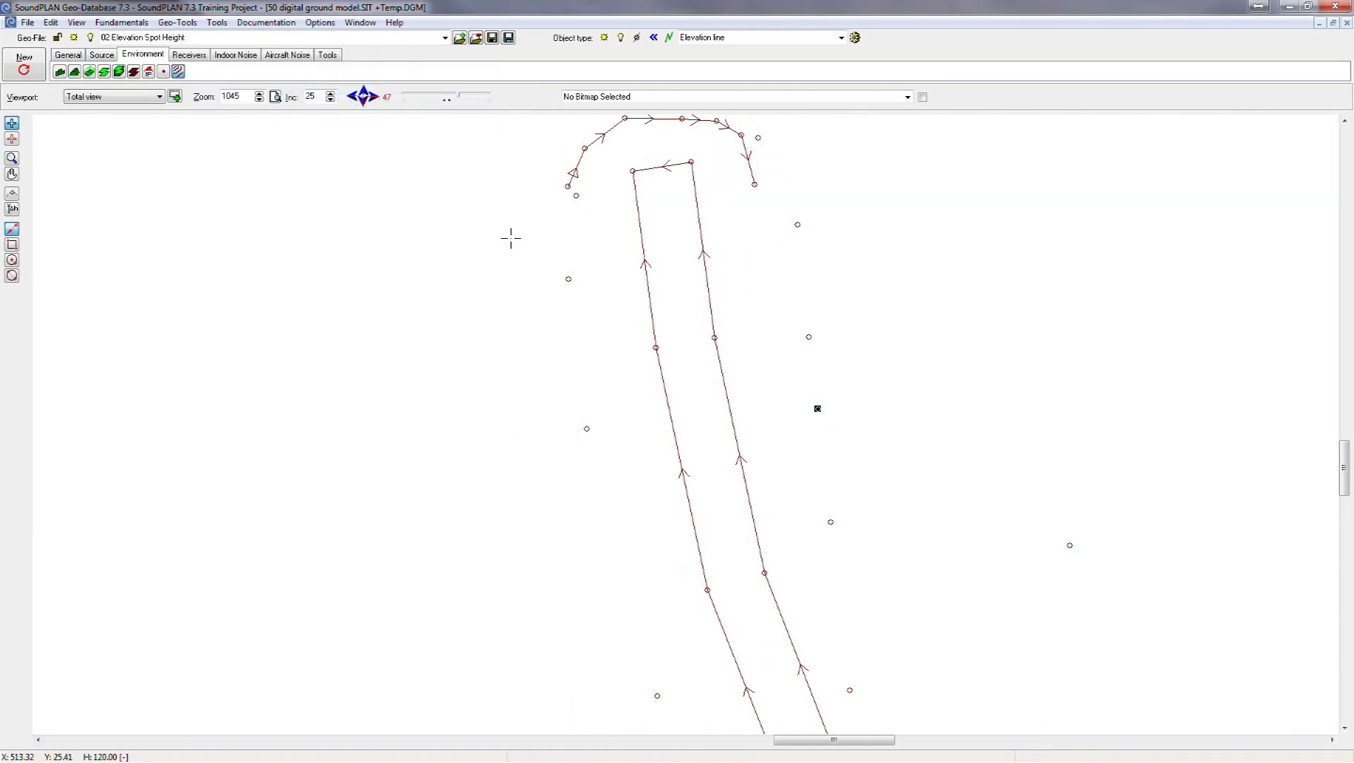
click(76, 22)
click(113, 207)
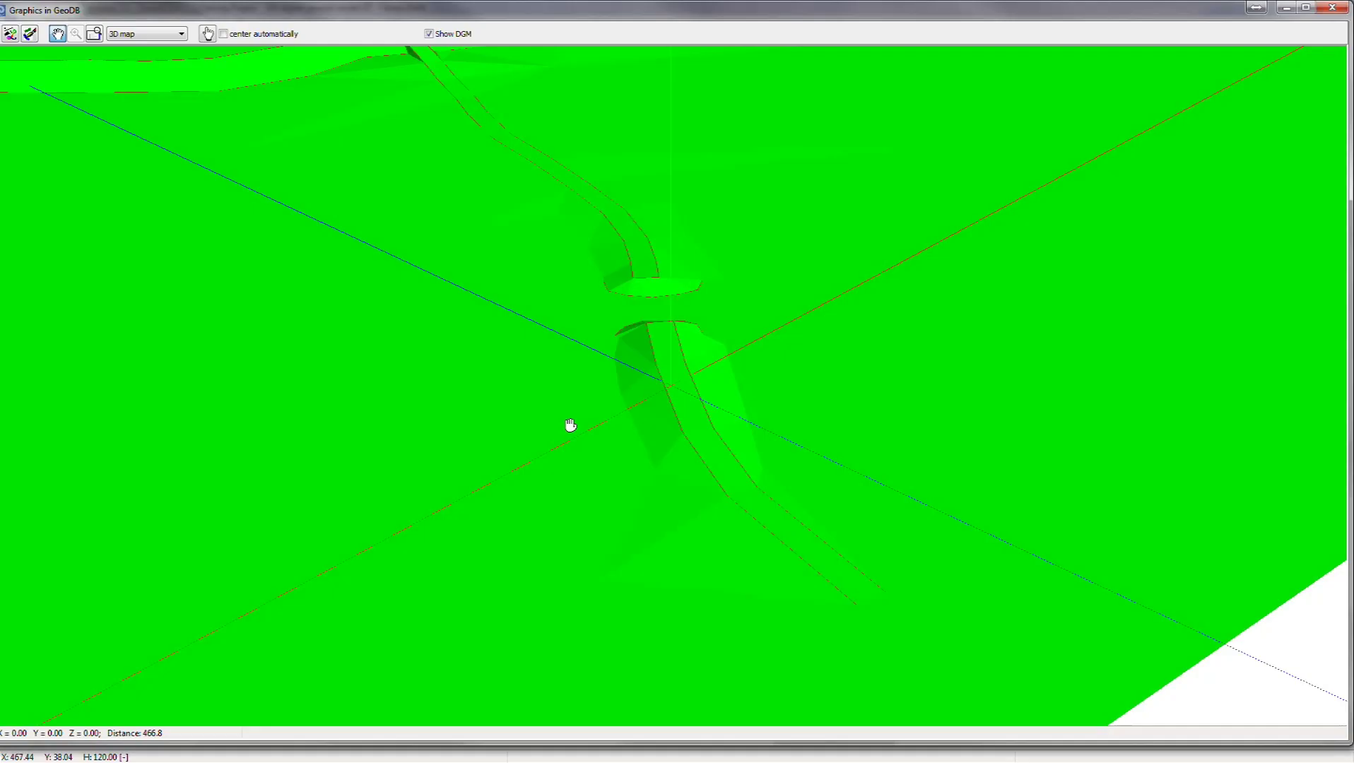
drag(511, 323, 496, 402)
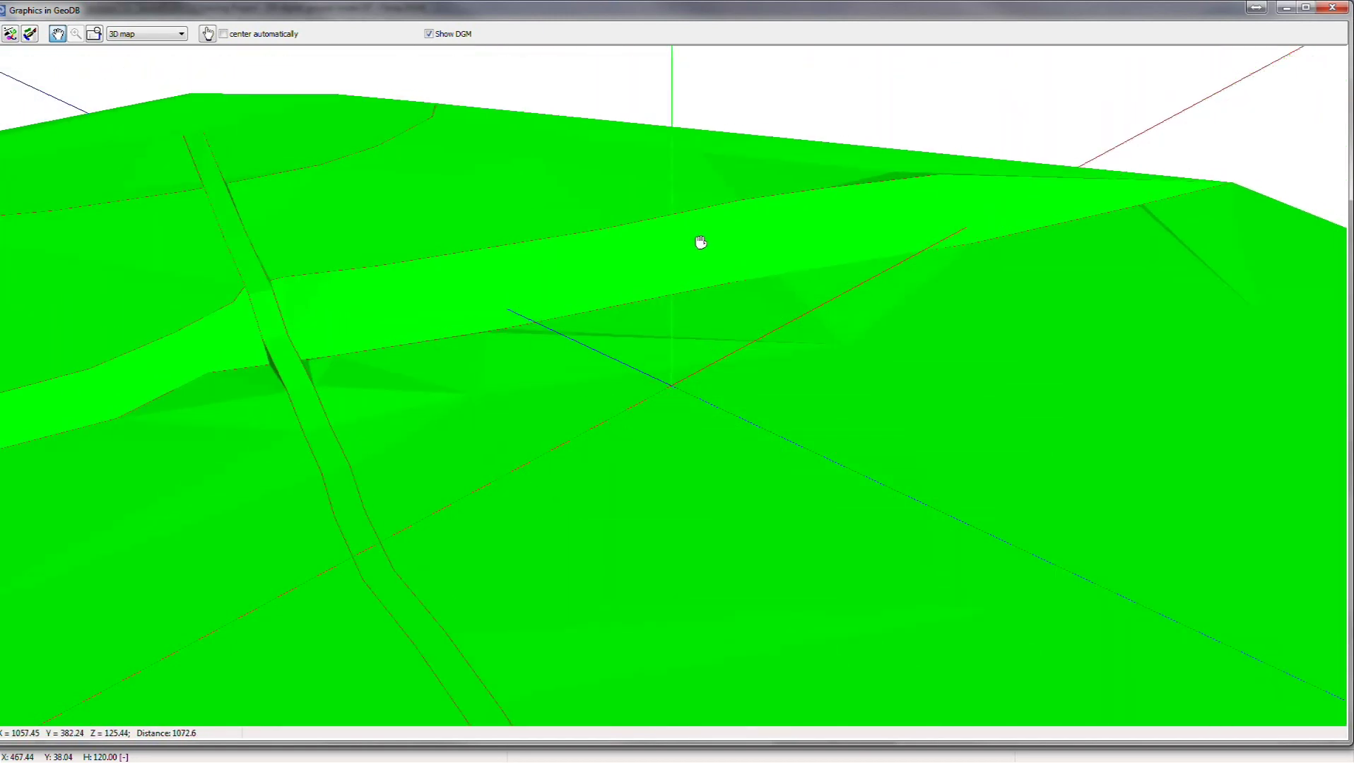
drag(307, 434, 395, 379)
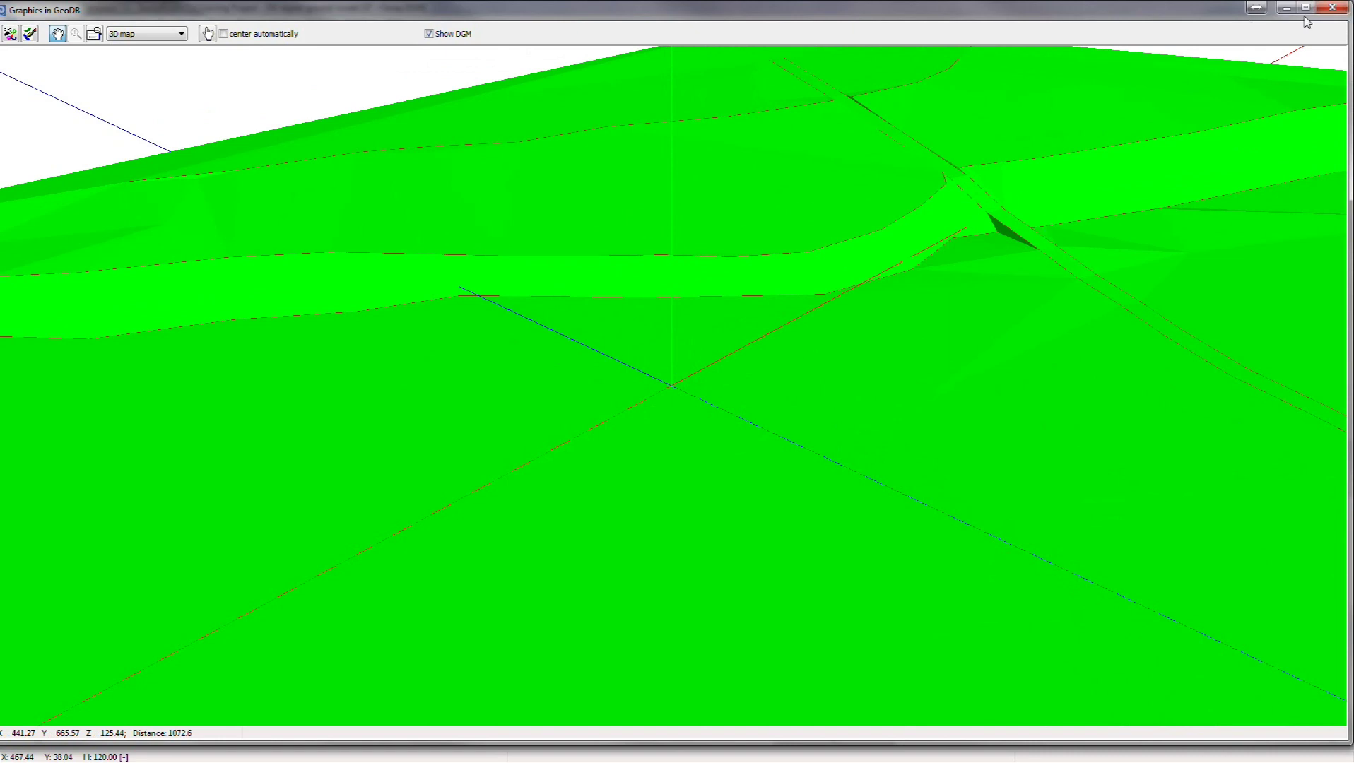
click(1333, 7)
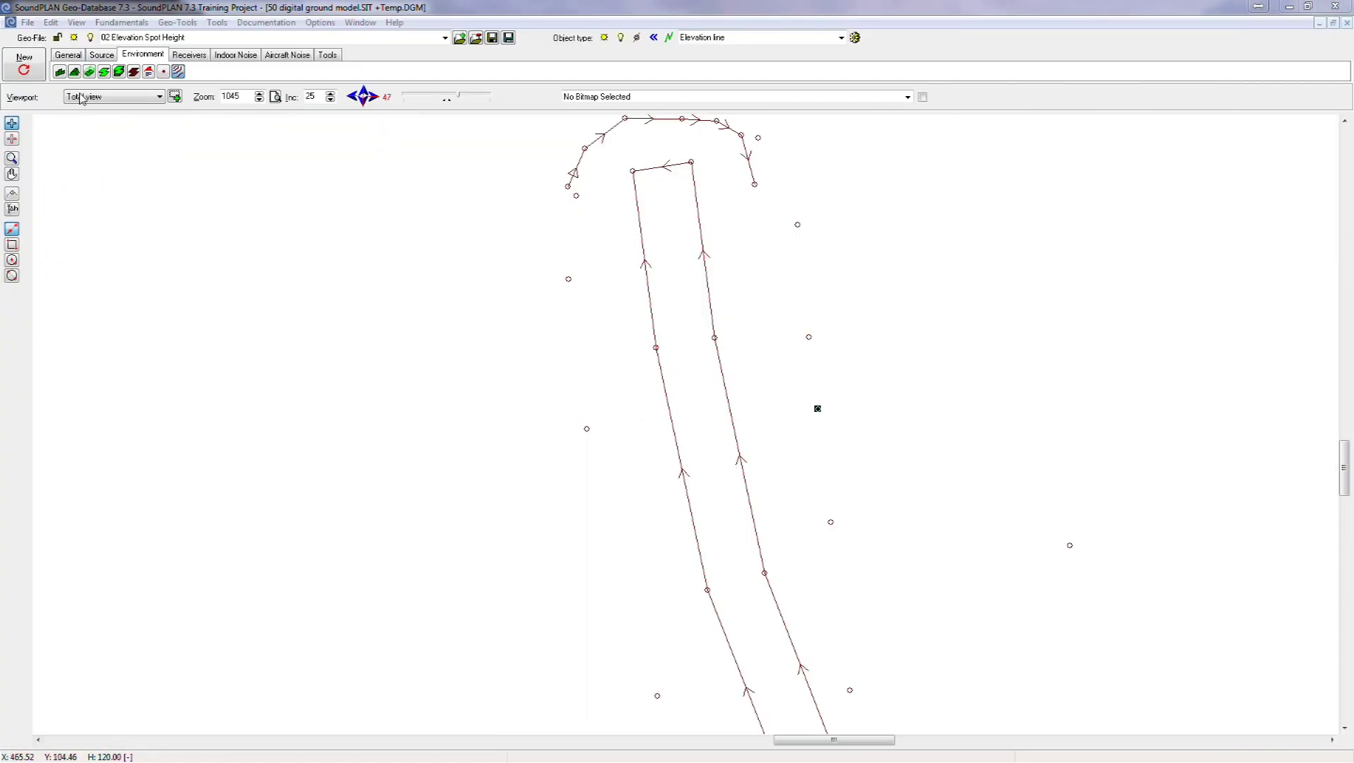